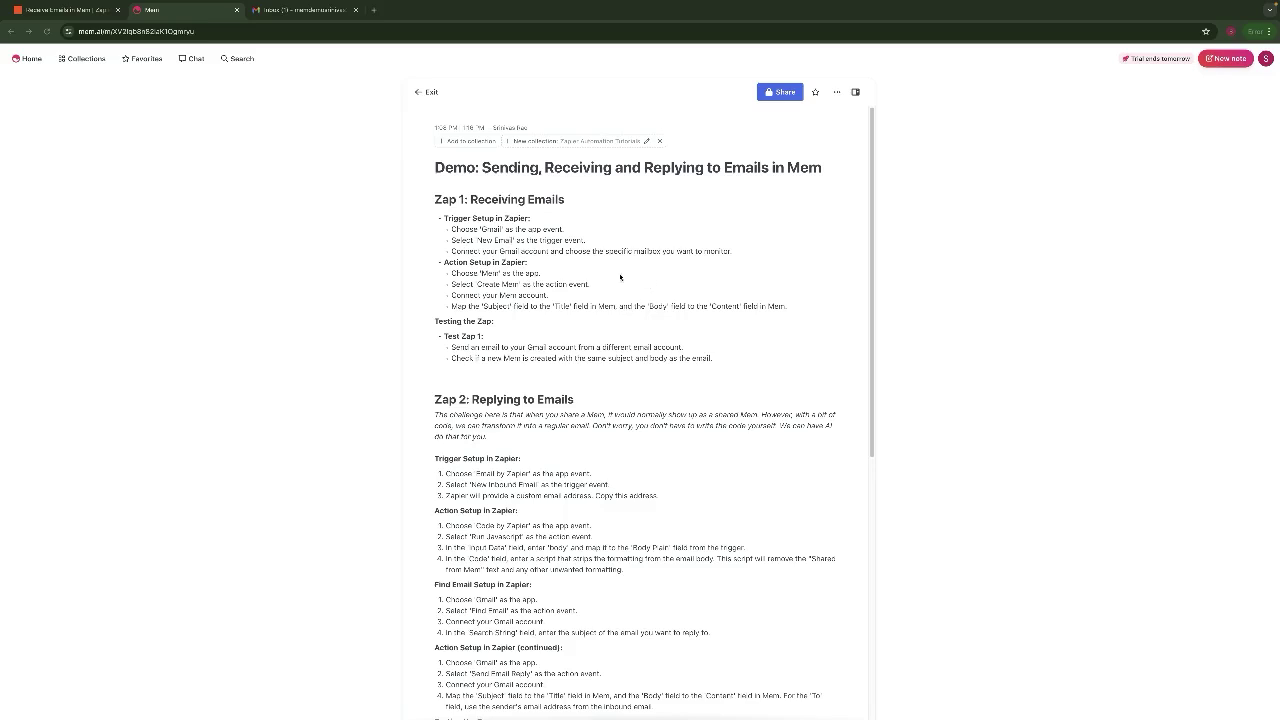
After checking the Gmail inbox, switch back to Zapier and set the New Email trigger's Label/Mailbox to IMPORTANT
{"action": "left_click", "coordinate": [305, 14]}
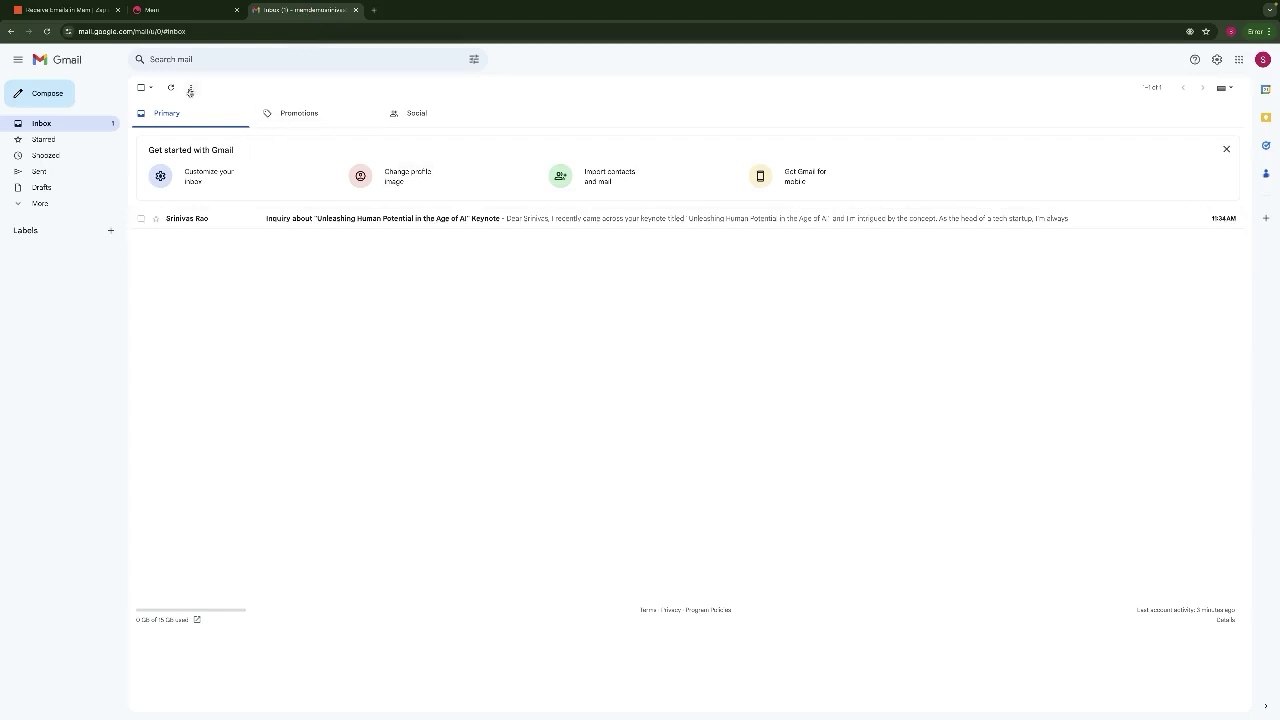
{"action": "left_click", "coordinate": [64, 12]}
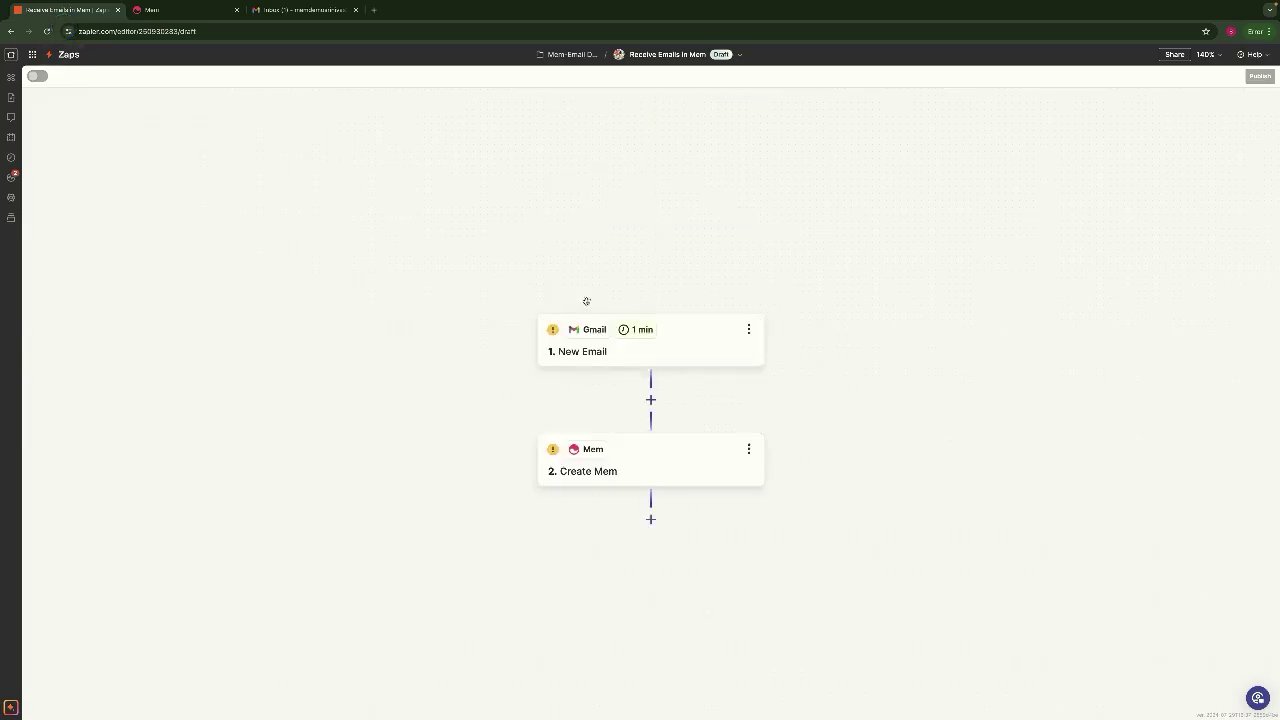
{"action": "left_click", "coordinate": [677, 260]}
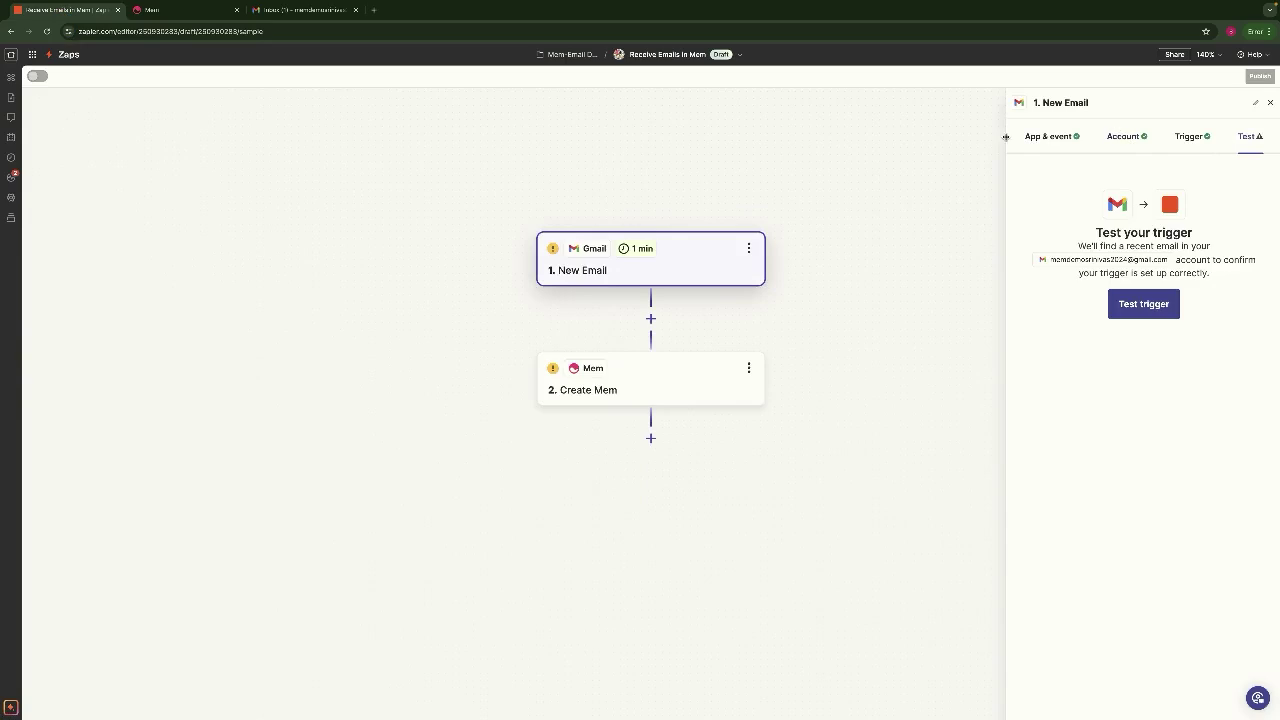
{"action": "left_click", "coordinate": [1050, 136]}
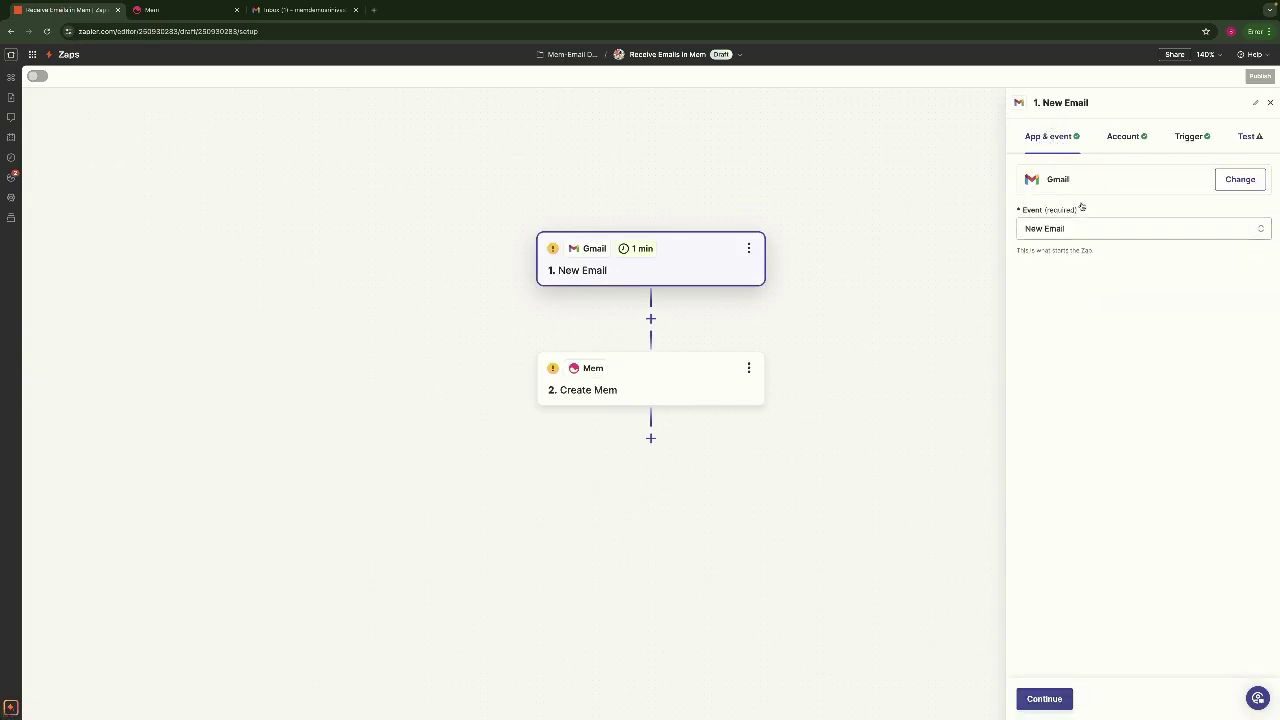
{"action": "left_click", "coordinate": [1146, 138]}
{"action": "left_click", "coordinate": [1190, 138]}
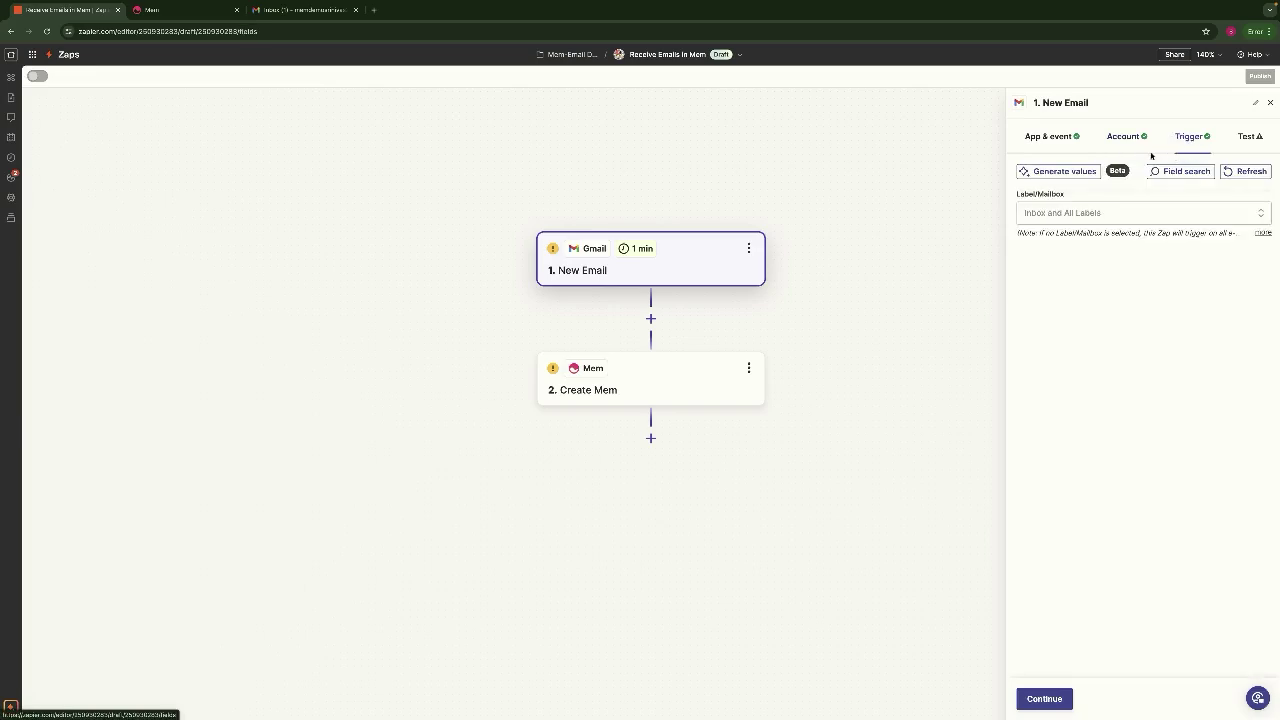
{"action": "left_click", "coordinate": [1072, 214]}
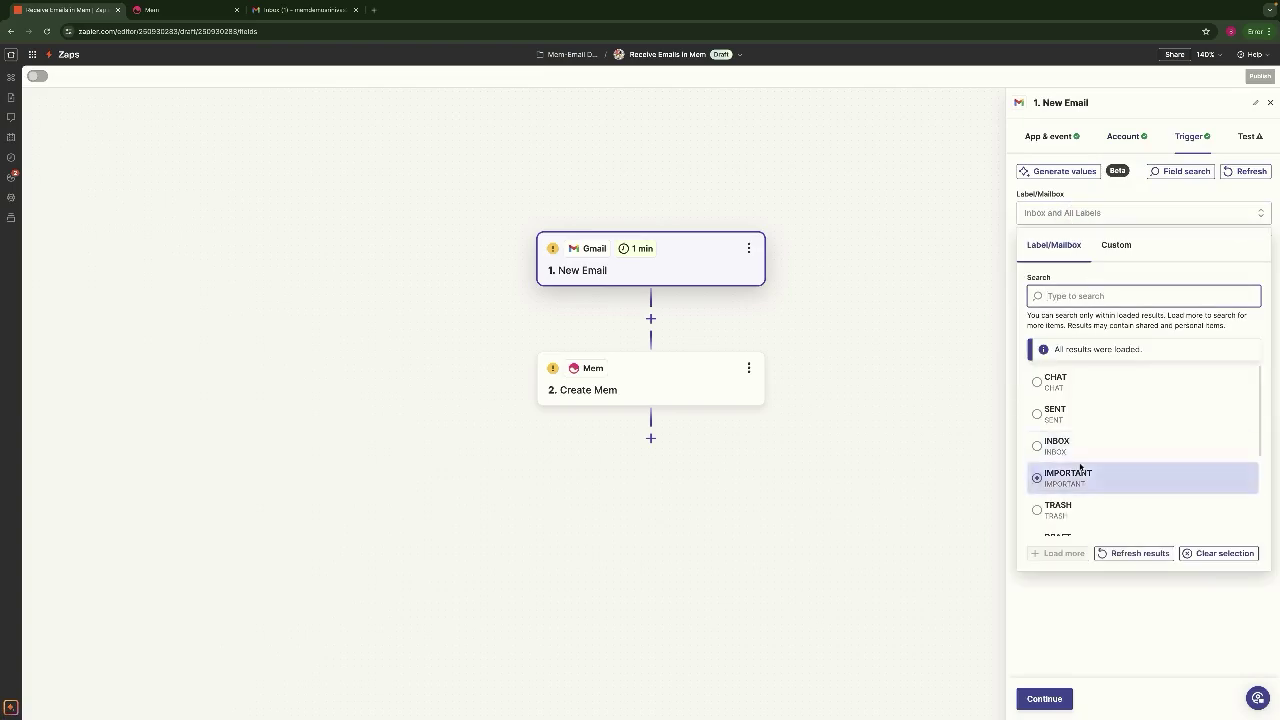
{"action": "left_click", "coordinate": [1080, 468]}
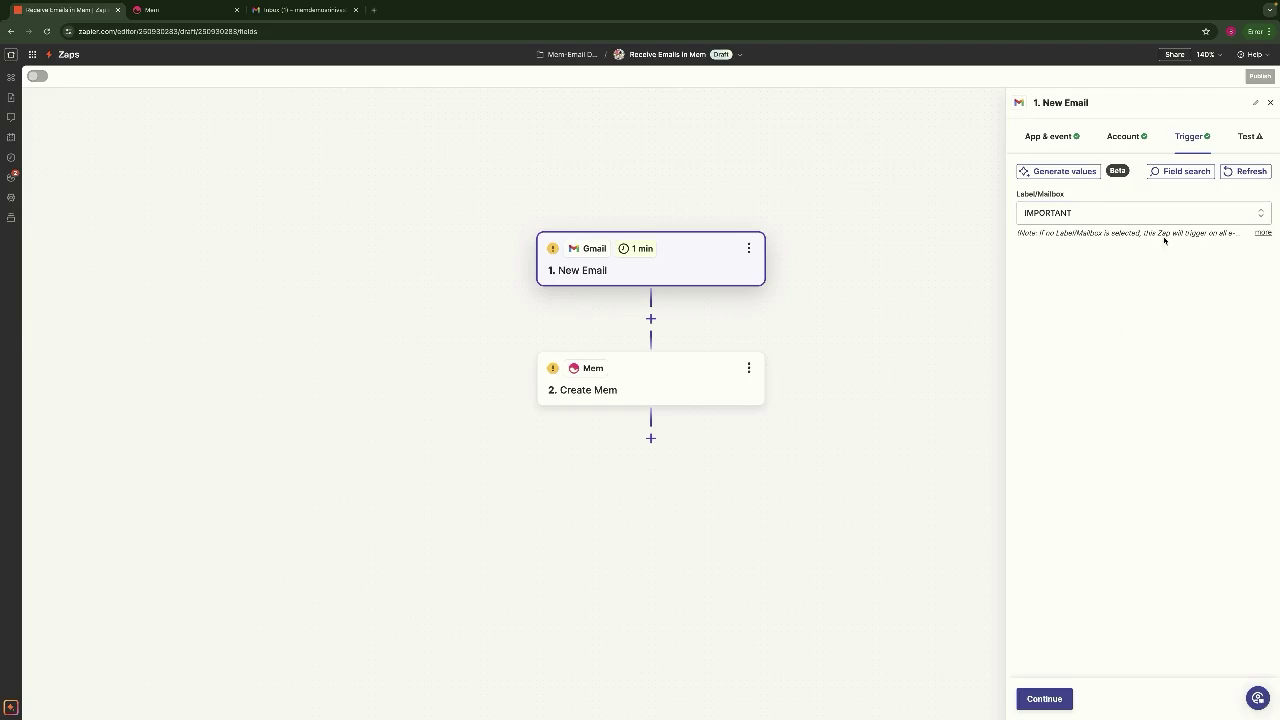
Test the New Email trigger, look through the found record's data, and continue with Email C selected
{"action": "left_click", "coordinate": [1248, 136]}
{"action": "left_click", "coordinate": [1146, 304]}
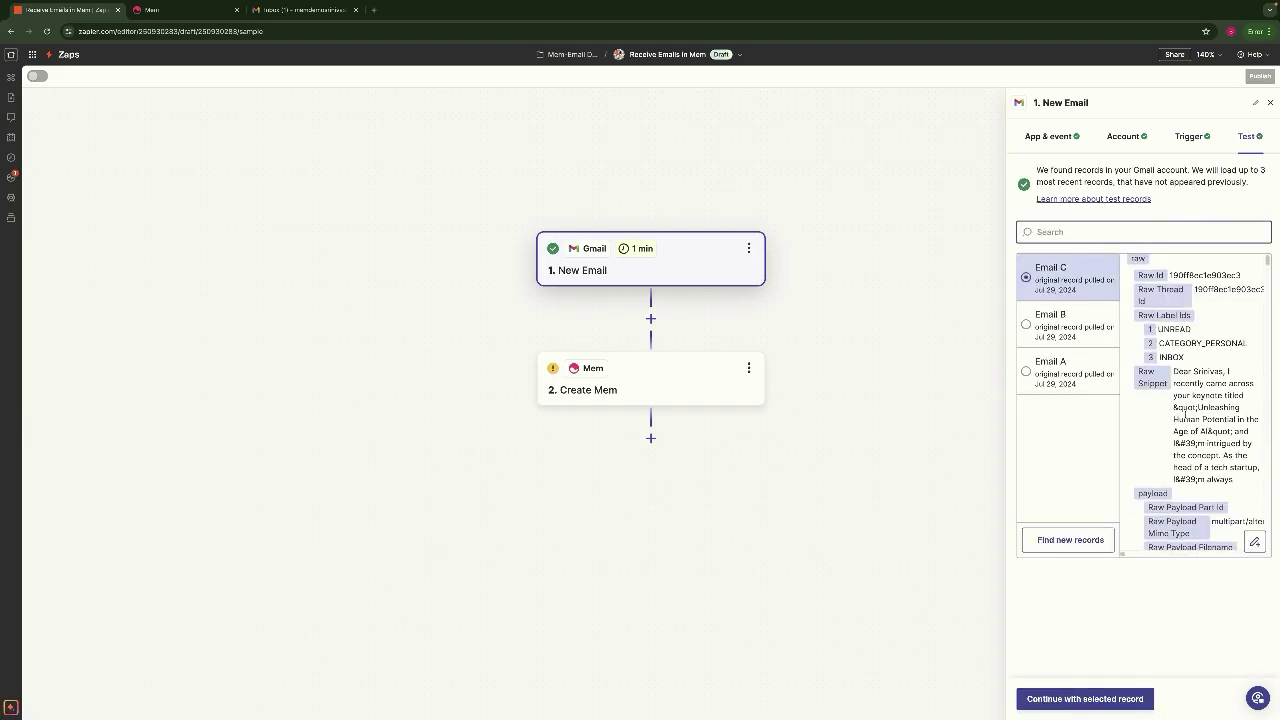
{"action": "scroll", "coordinate": [1148, 391], "scroll_direction": "down", "scroll_amount": 1}
{"action": "scroll", "coordinate": [1150, 370], "scroll_direction": "down", "scroll_amount": 1}
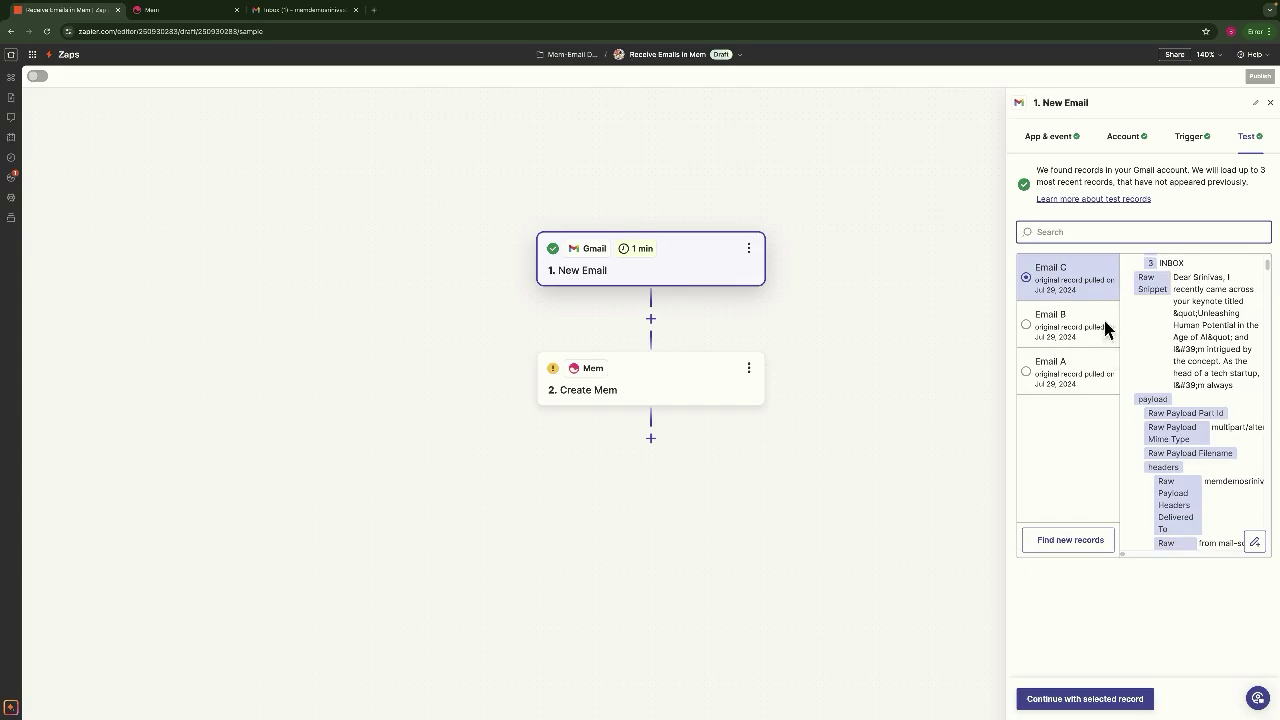
{"action": "left_click", "coordinate": [1097, 326]}
{"action": "left_click", "coordinate": [1064, 285]}
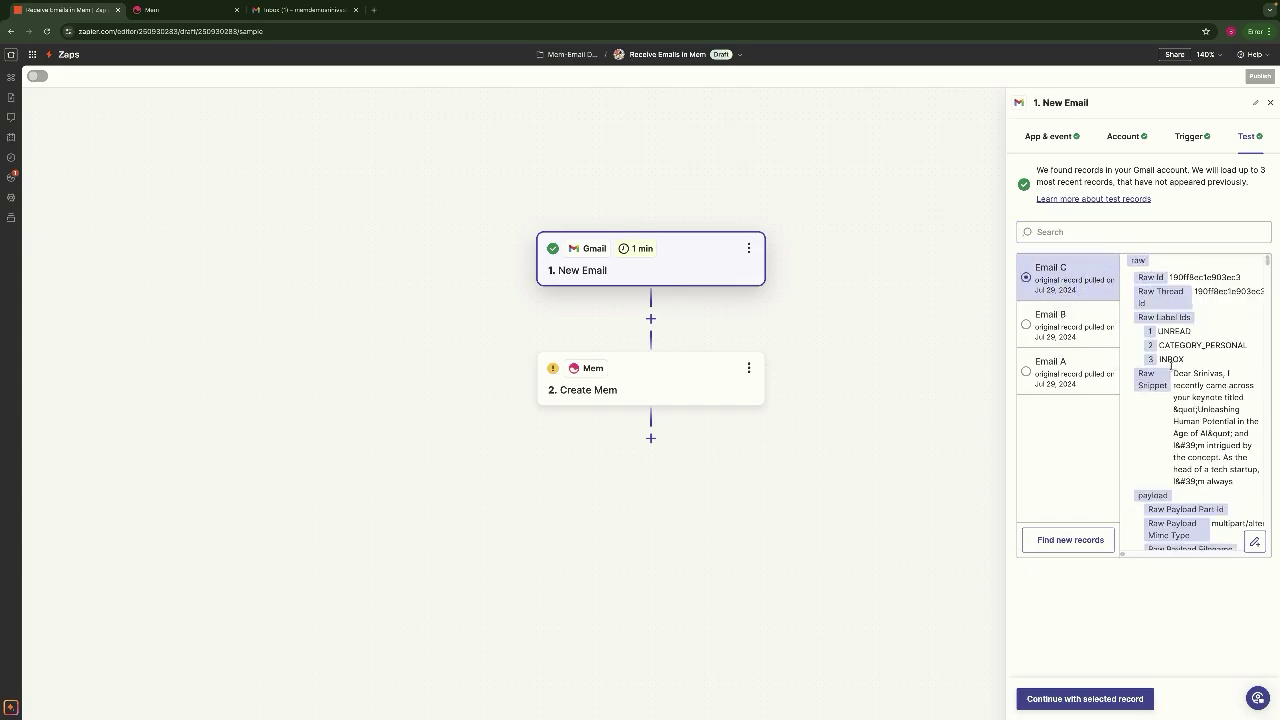
{"action": "scroll", "coordinate": [1176, 410], "scroll_direction": "down", "scroll_amount": 5}
{"action": "scroll", "coordinate": [1176, 410], "scroll_direction": "down", "scroll_amount": 5}
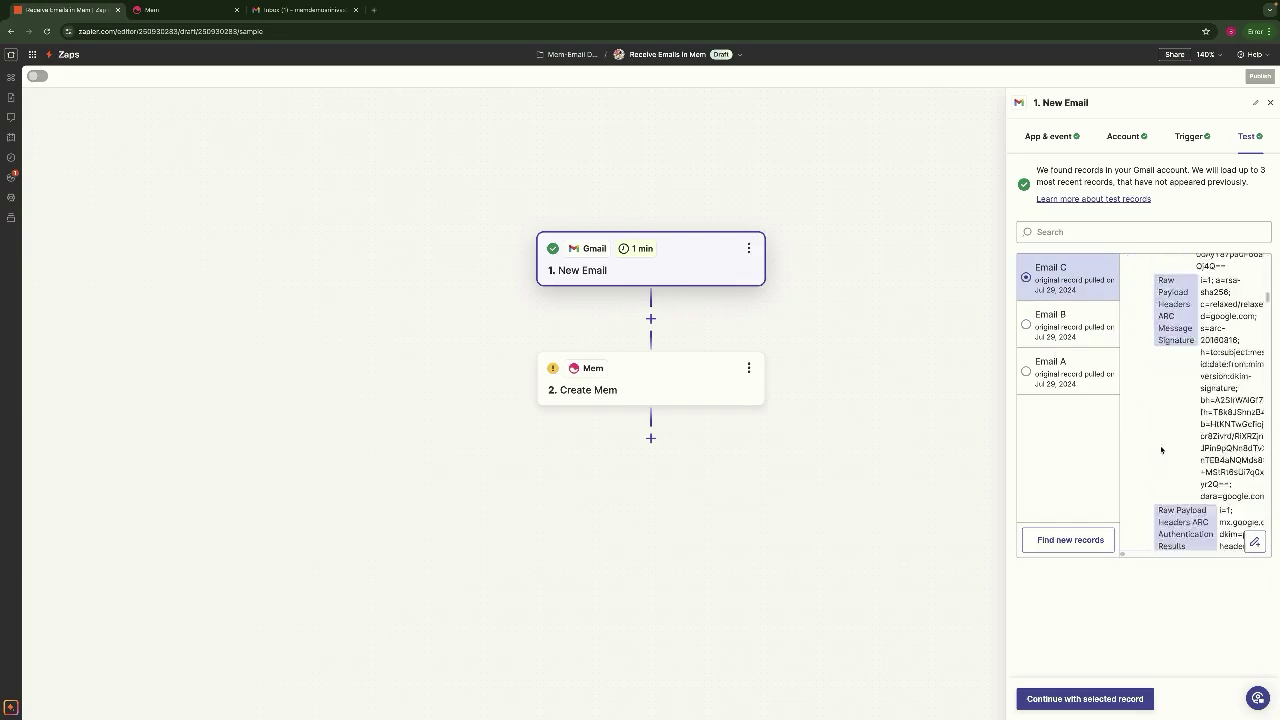
{"action": "left_click", "coordinate": [1090, 696]}
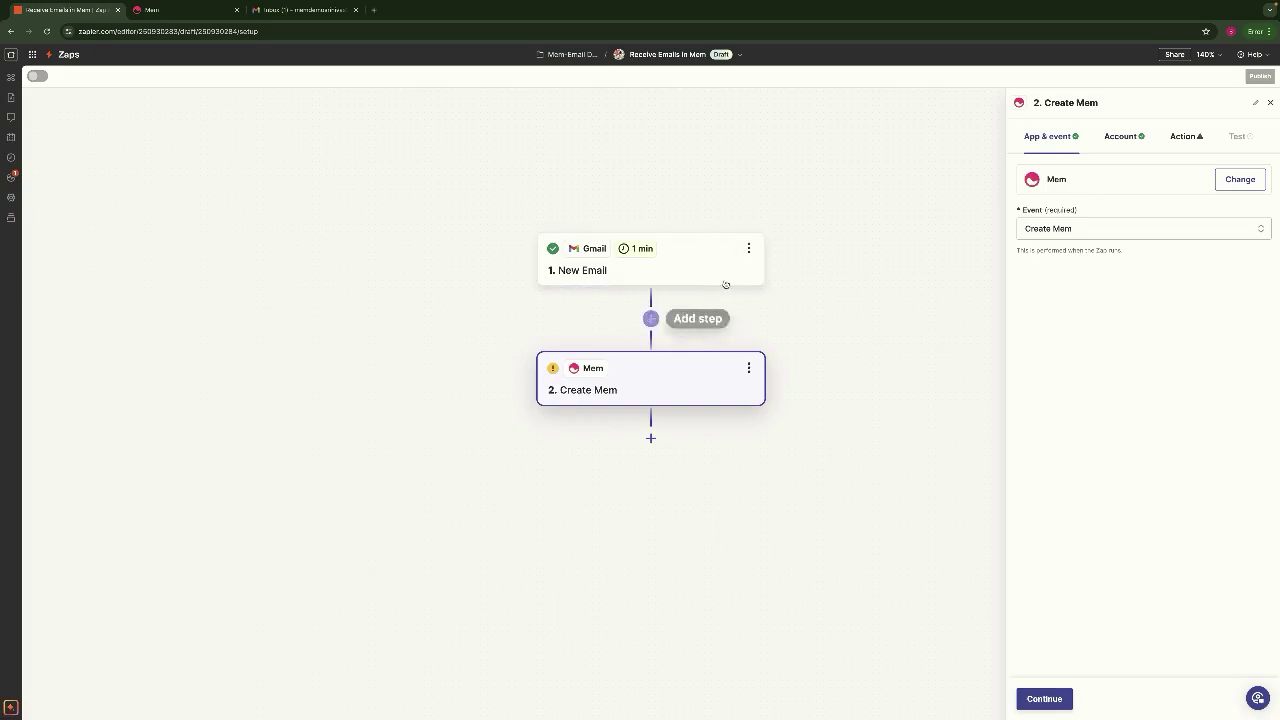
Add a Formatter by Zapier step between New Email and Create Mem, using the Text event
{"action": "left_click", "coordinate": [651, 320]}
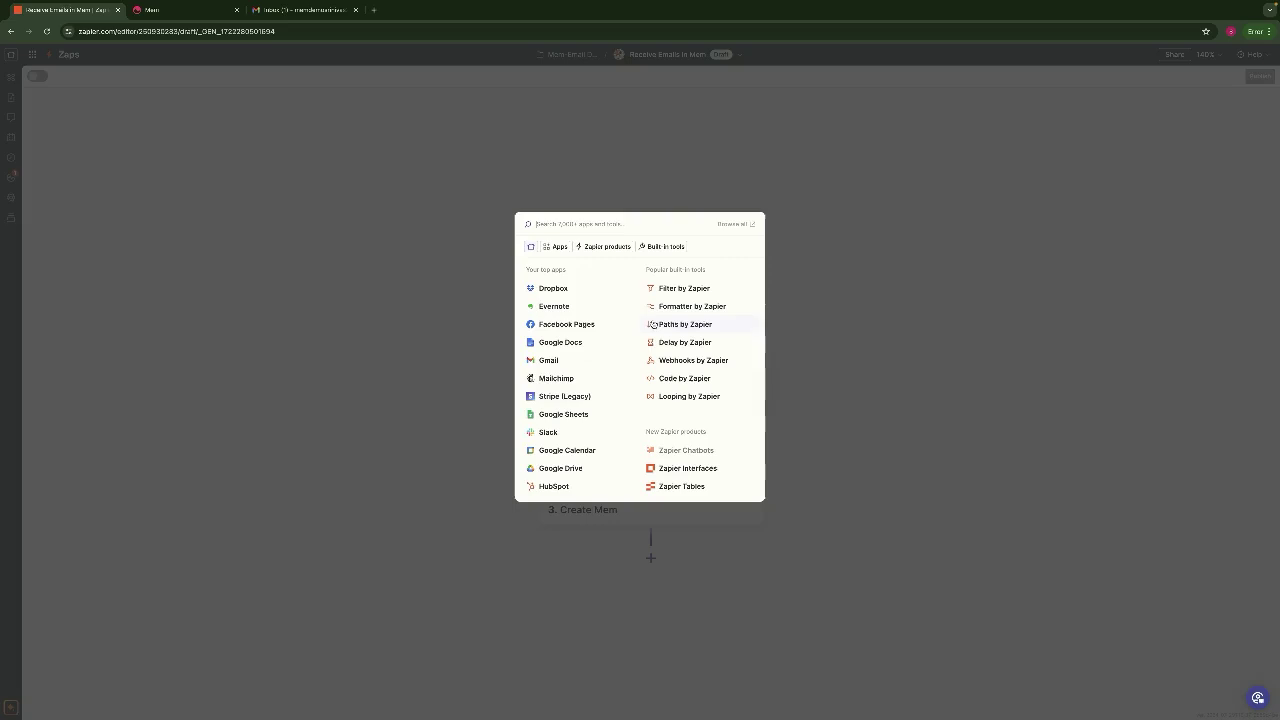
{"action": "left_click", "coordinate": [686, 303]}
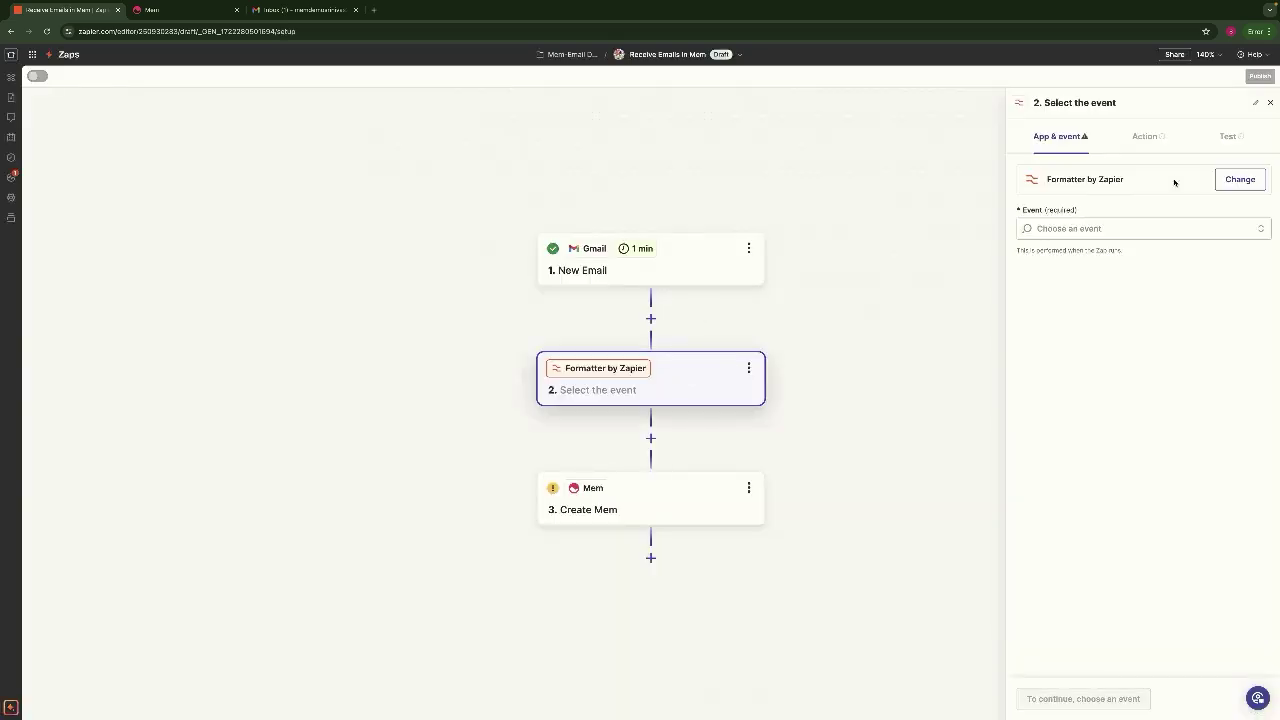
{"action": "left_click", "coordinate": [1107, 229]}
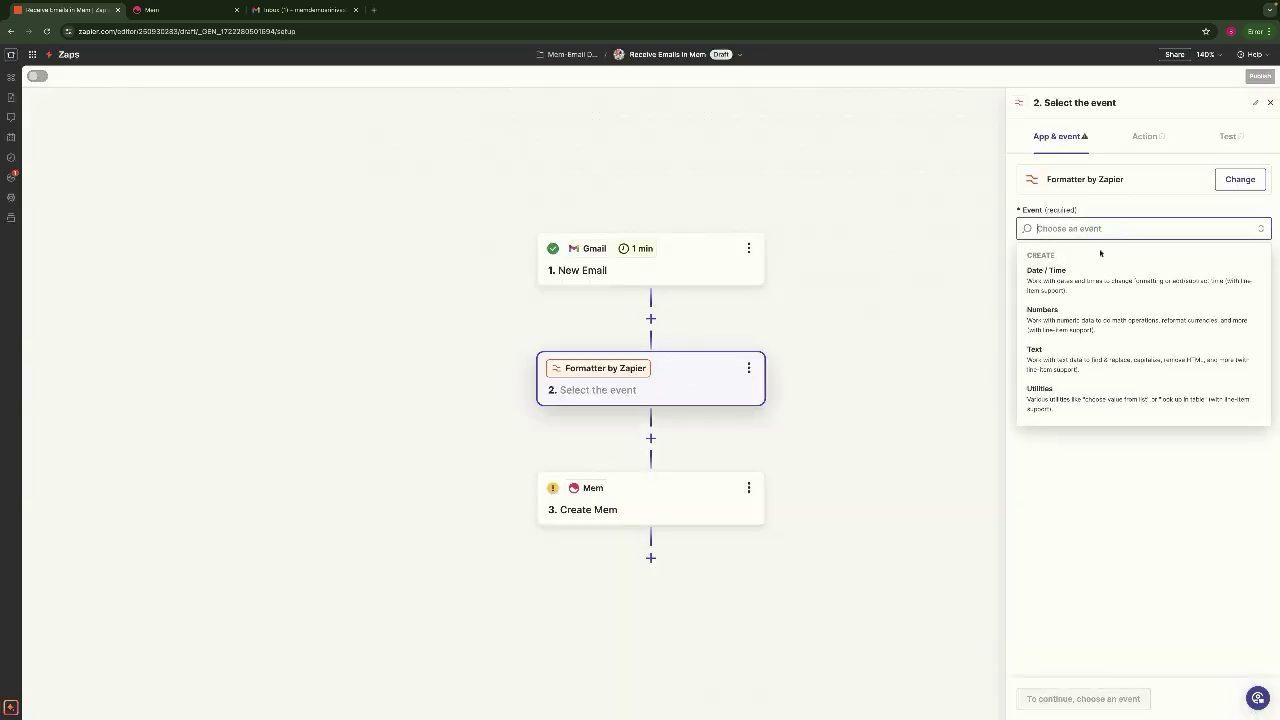
{"action": "left_click", "coordinate": [1082, 350]}
Set the Formatter step's transform to Convert HTML to Markdown, with the email's Body Html as its input
{"action": "left_click", "coordinate": [1145, 137]}
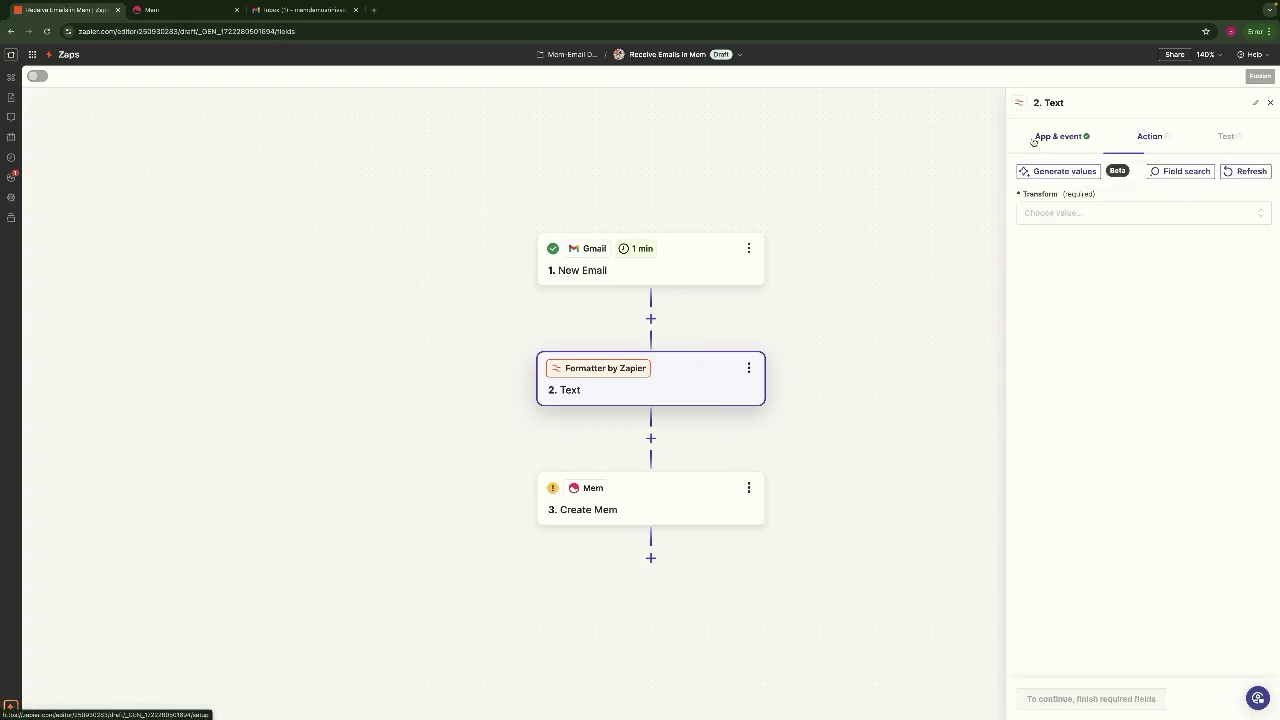
{"action": "left_click", "coordinate": [1052, 214]}
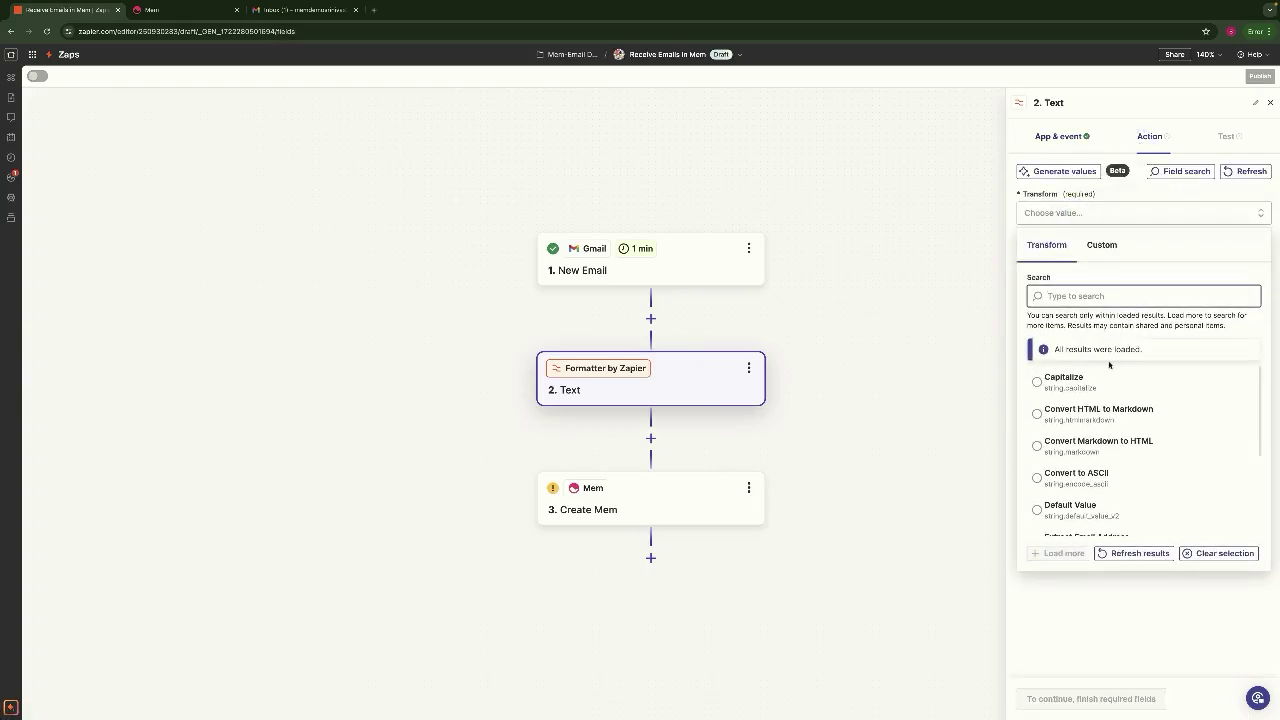
{"action": "left_click", "coordinate": [1099, 411]}
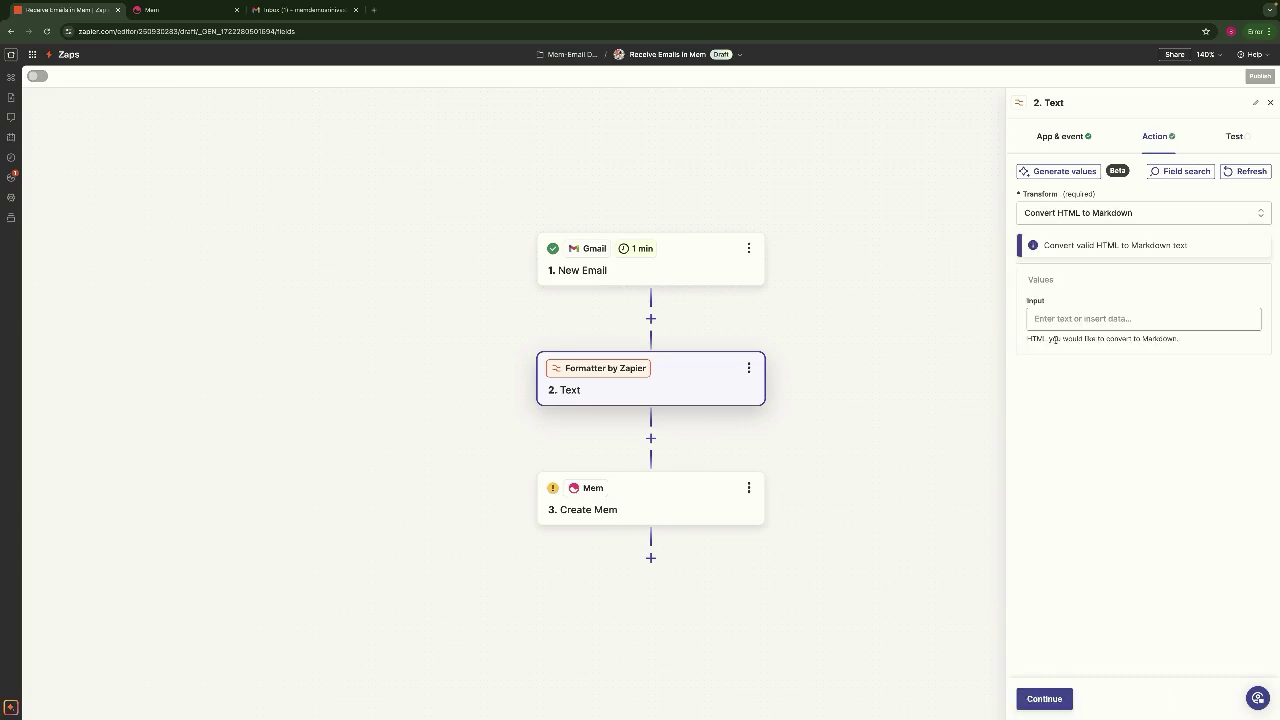
{"action": "left_click", "coordinate": [1055, 320]}
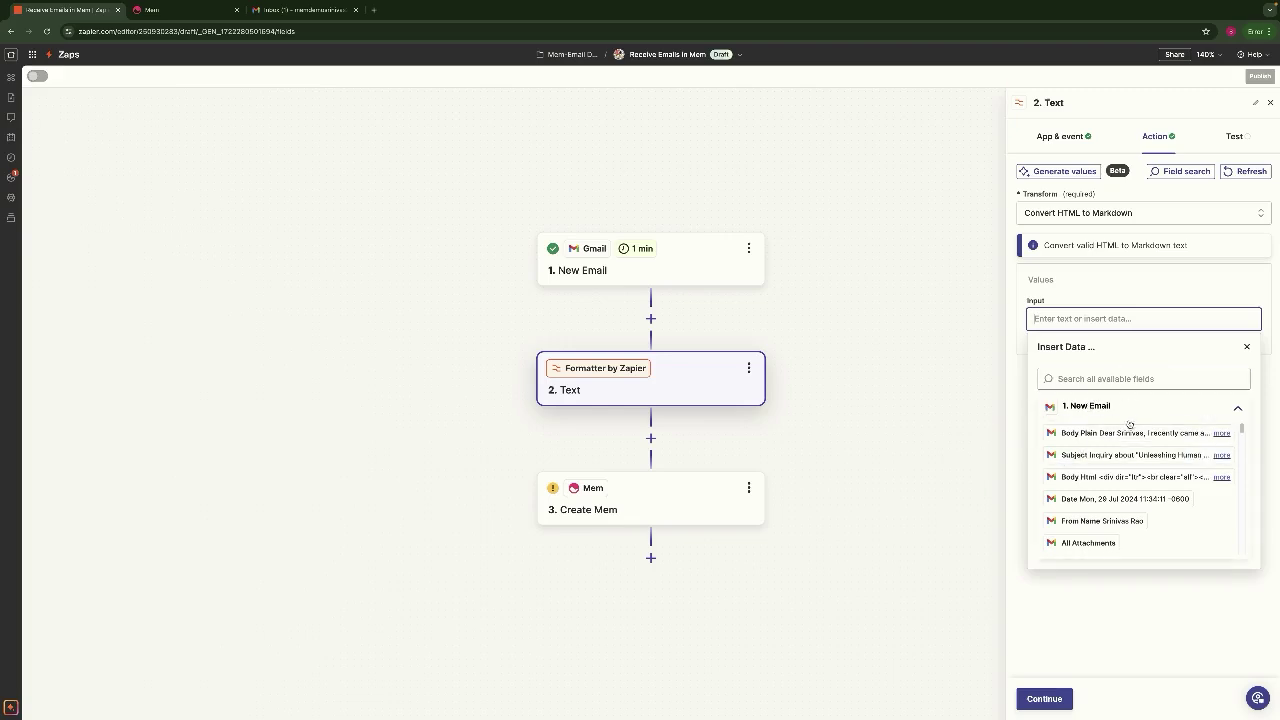
{"action": "scroll", "coordinate": [1149, 485], "scroll_direction": "down", "scroll_amount": 2}
{"action": "scroll", "coordinate": [1149, 489], "scroll_direction": "down", "scroll_amount": 3}
{"action": "scroll", "coordinate": [1137, 486], "scroll_direction": "up", "scroll_amount": 2}
{"action": "scroll", "coordinate": [1158, 470], "scroll_direction": "up", "scroll_amount": 2}
{"action": "left_click", "coordinate": [1160, 439]}
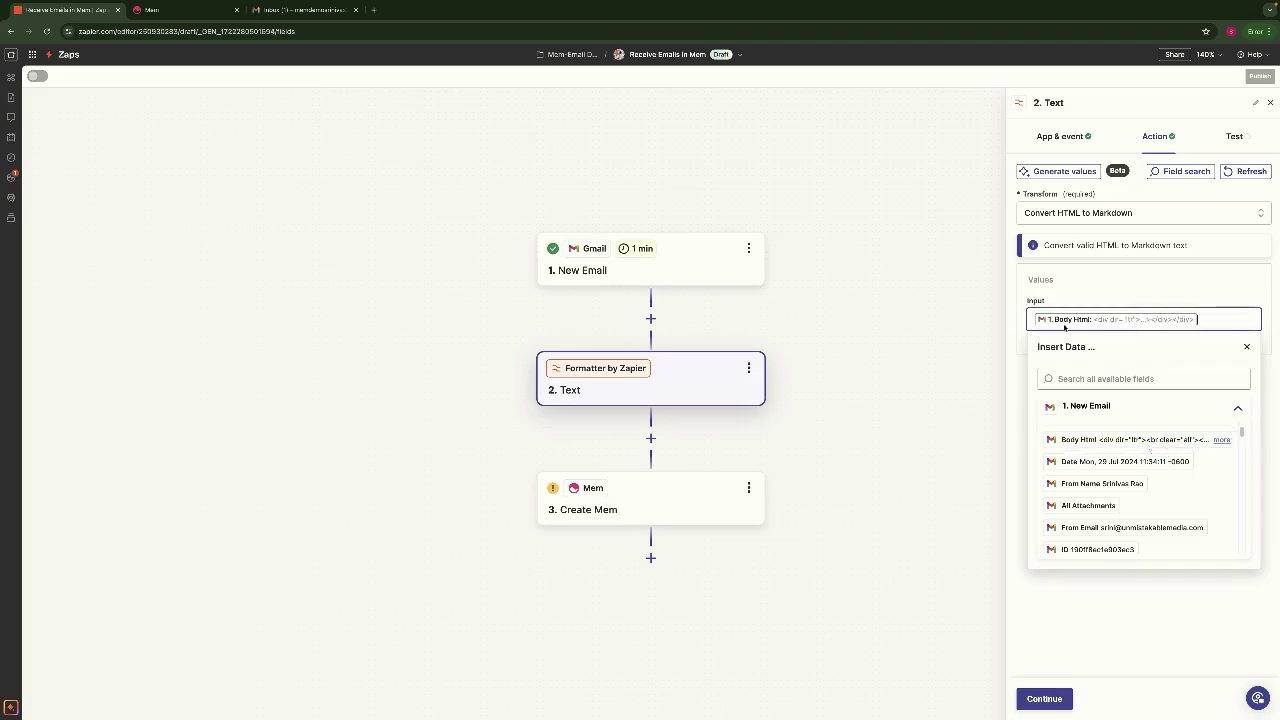
{"action": "left_click", "coordinate": [945, 319]}
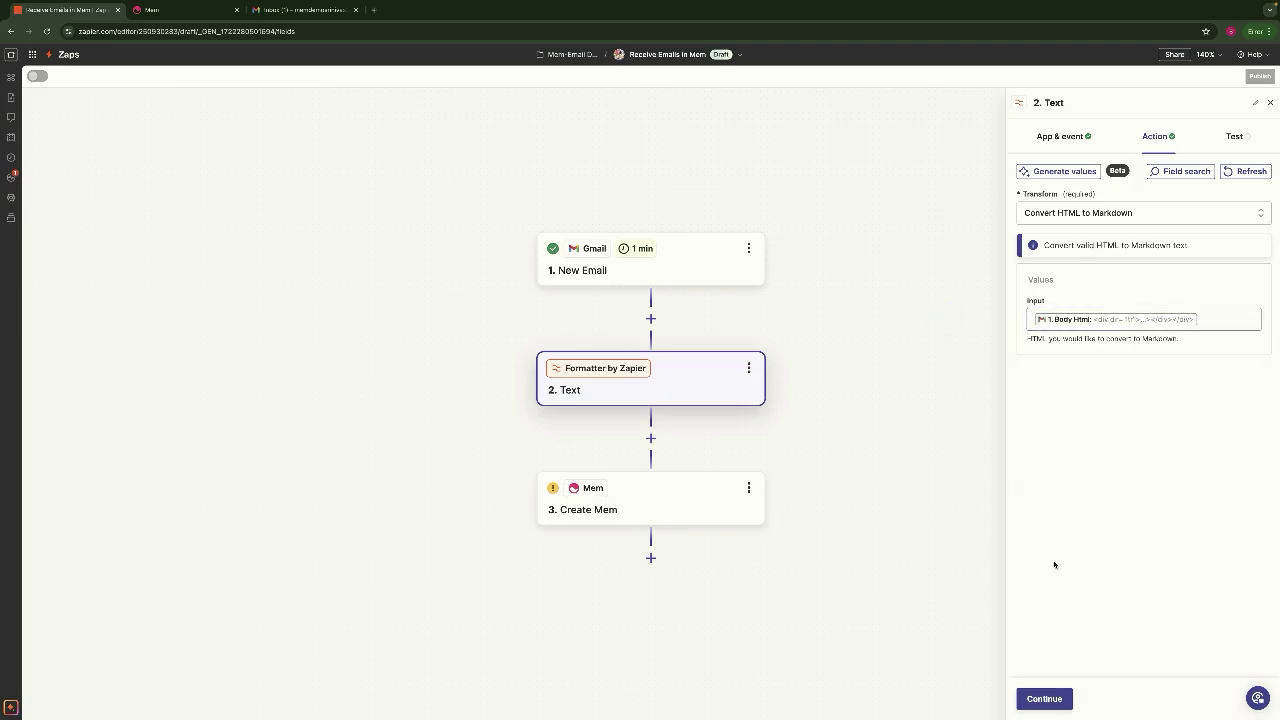
Test the Formatter text step and review the converted email text in its output data
{"action": "left_click", "coordinate": [1044, 698]}
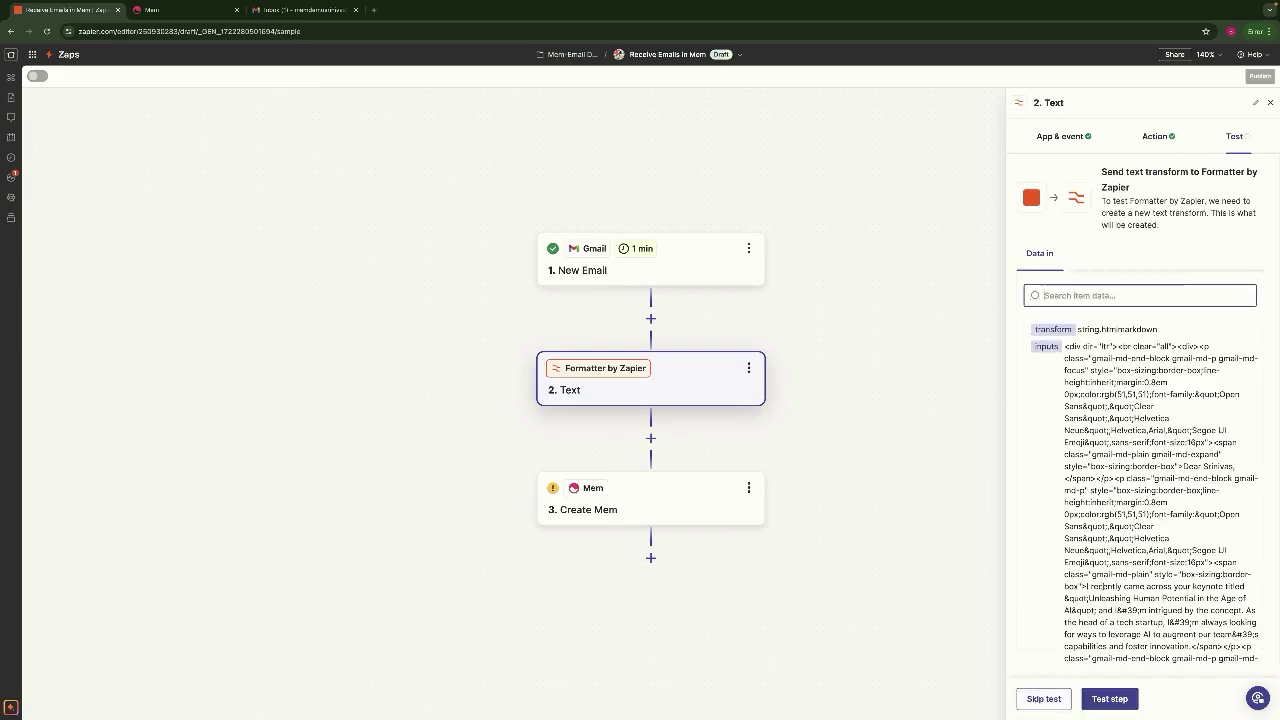
{"action": "left_click", "coordinate": [1112, 697]}
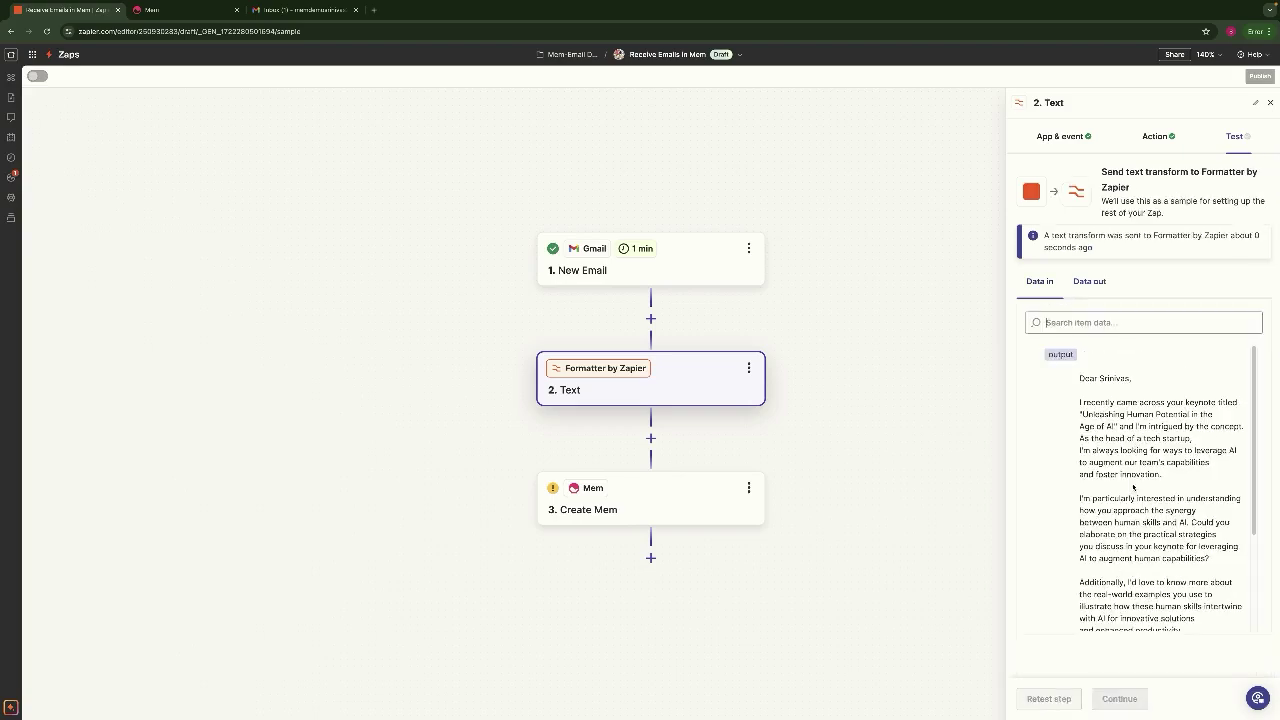
{"action": "scroll", "coordinate": [1123, 421], "scroll_direction": "down", "scroll_amount": 3}
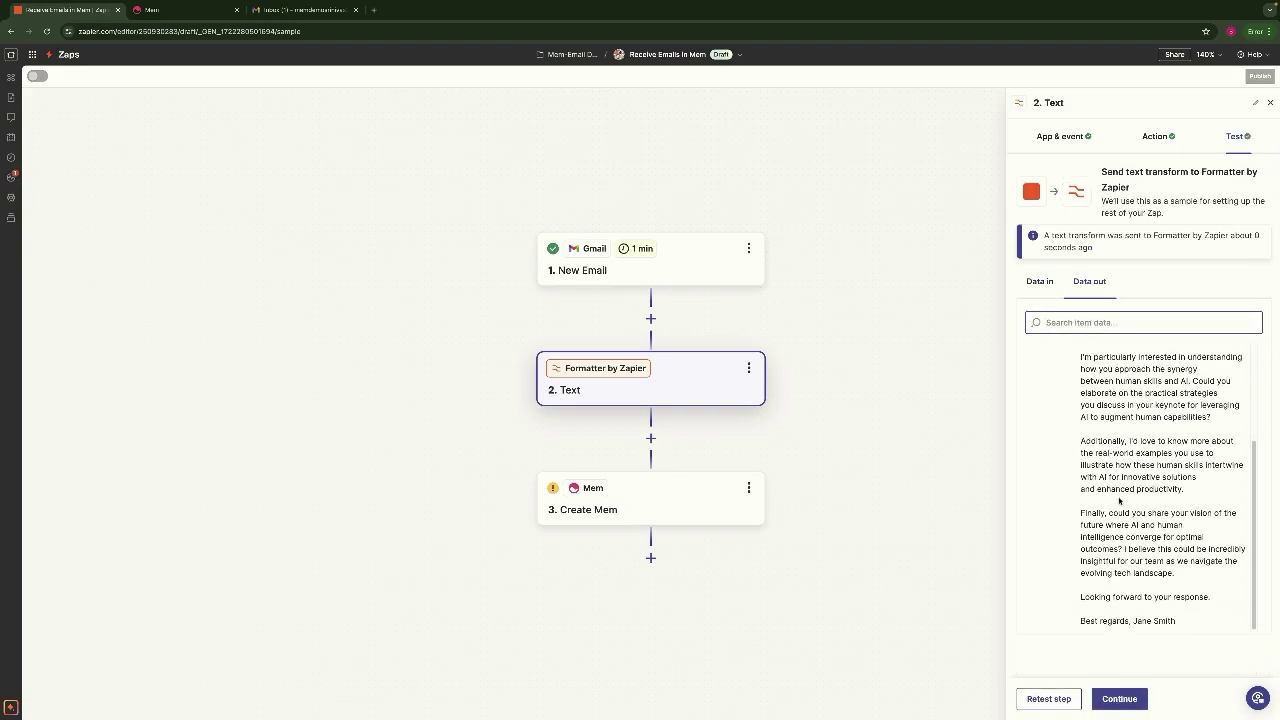
{"action": "scroll", "coordinate": [1108, 485], "scroll_direction": "up", "scroll_amount": 3}
{"action": "scroll", "coordinate": [1114, 470], "scroll_direction": "down", "scroll_amount": 1}
{"action": "scroll", "coordinate": [1116, 463], "scroll_direction": "down", "scroll_amount": 1}
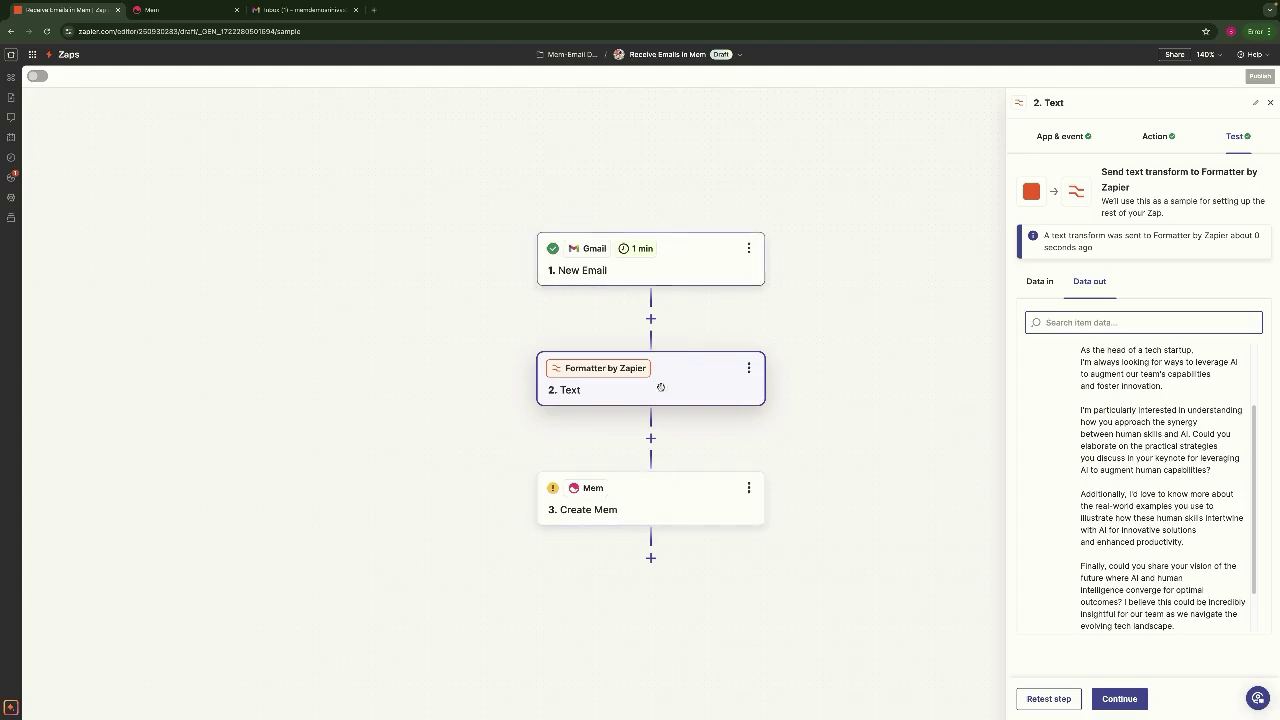
In the Create Mem step's Mem Content, insert the email Subject as a "#" heading followed by a new line
{"action": "left_click", "coordinate": [658, 500]}
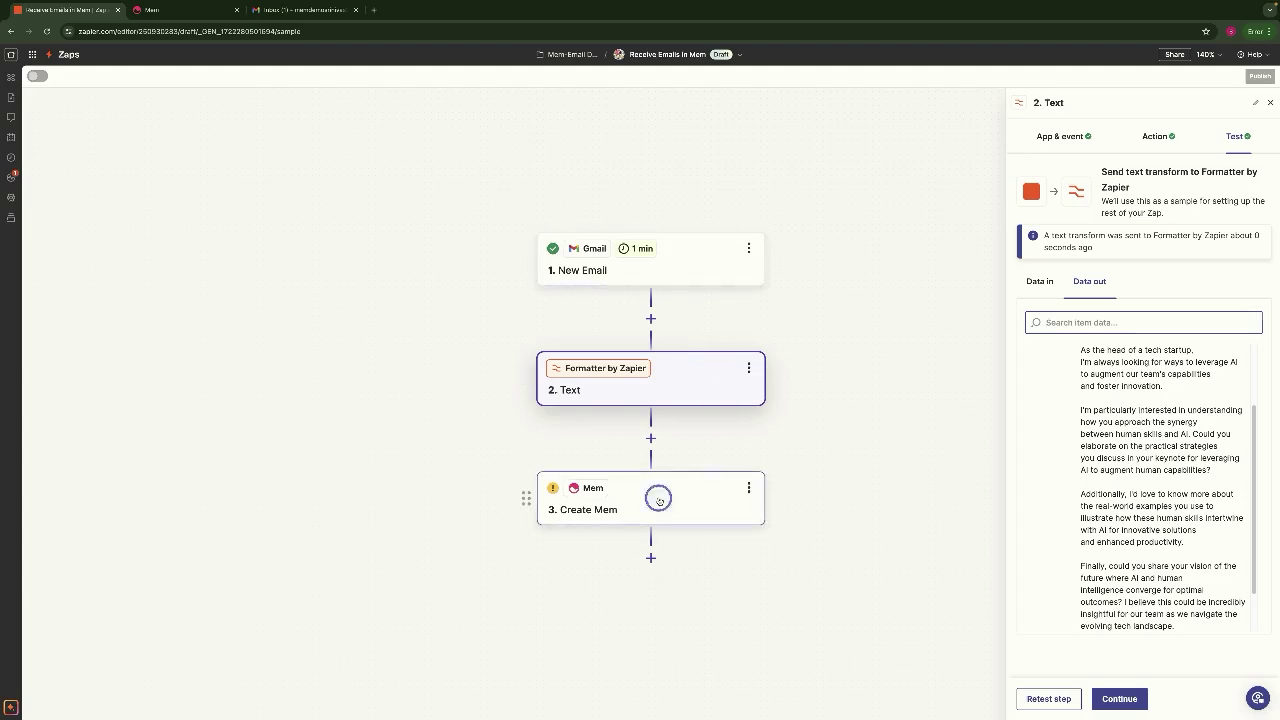
{"action": "left_click", "coordinate": [1070, 211]}
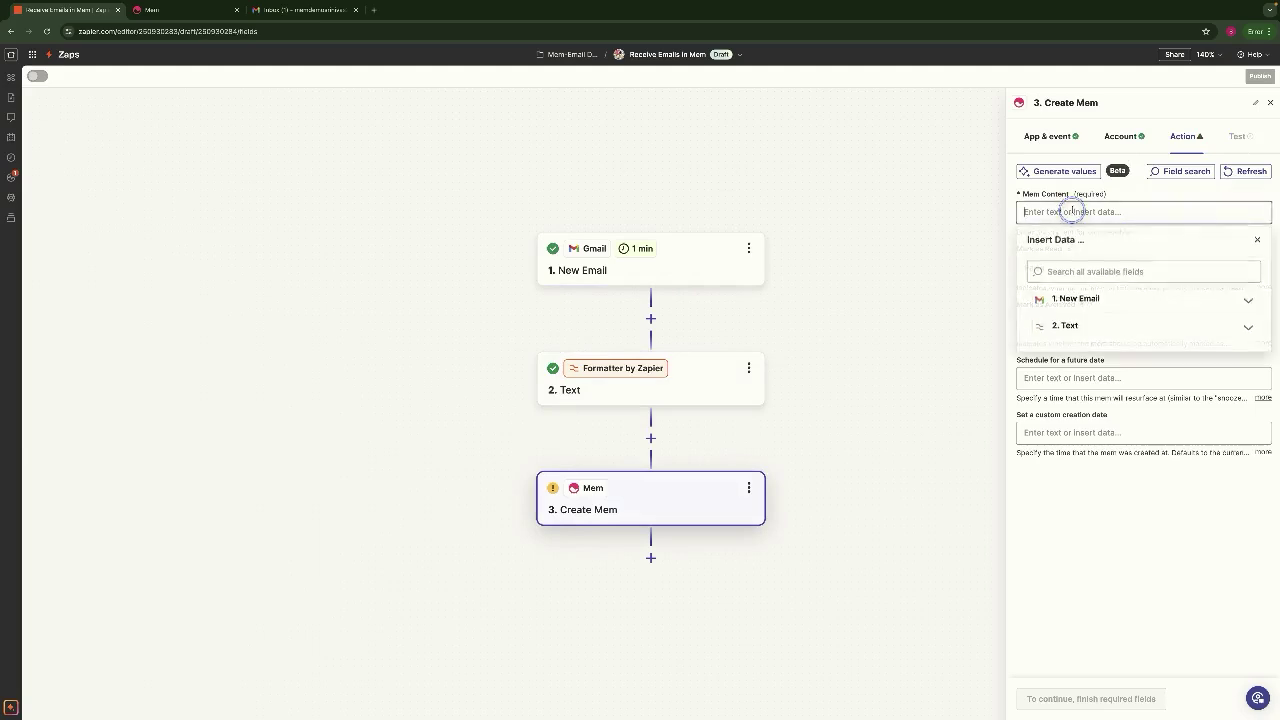
{"action": "left_click", "coordinate": [1088, 297]}
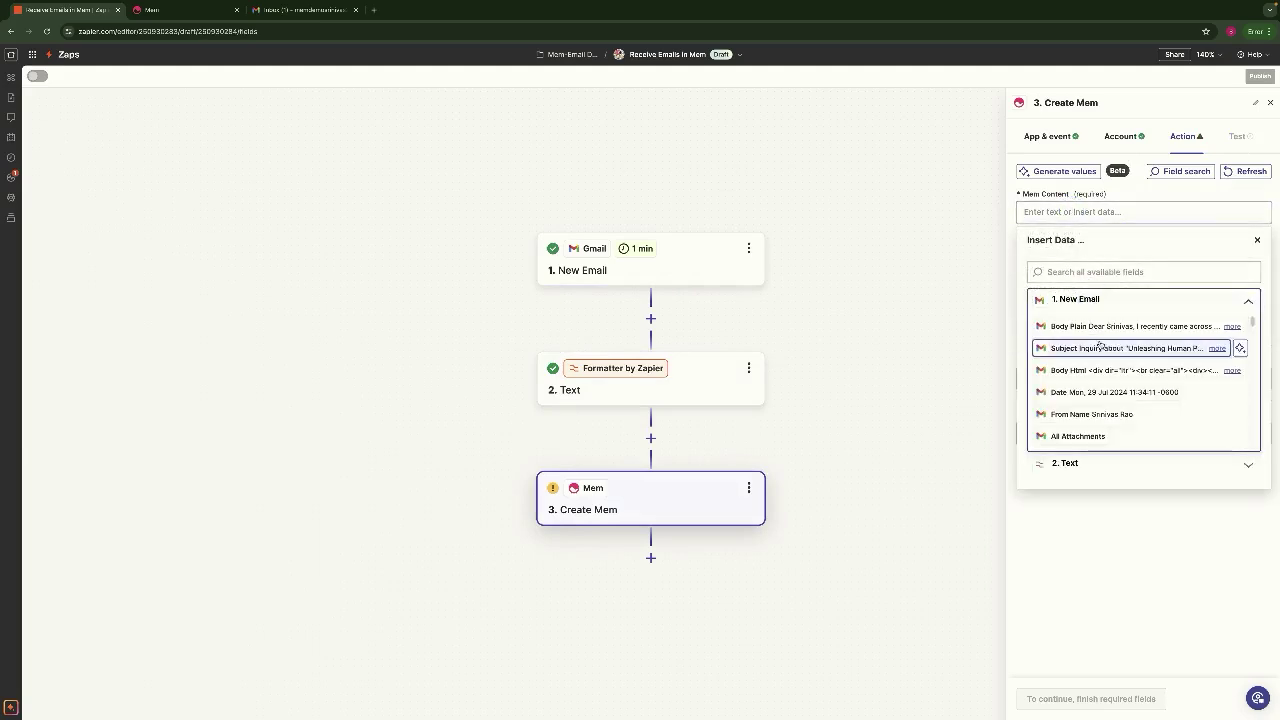
{"action": "left_click", "coordinate": [1137, 350]}
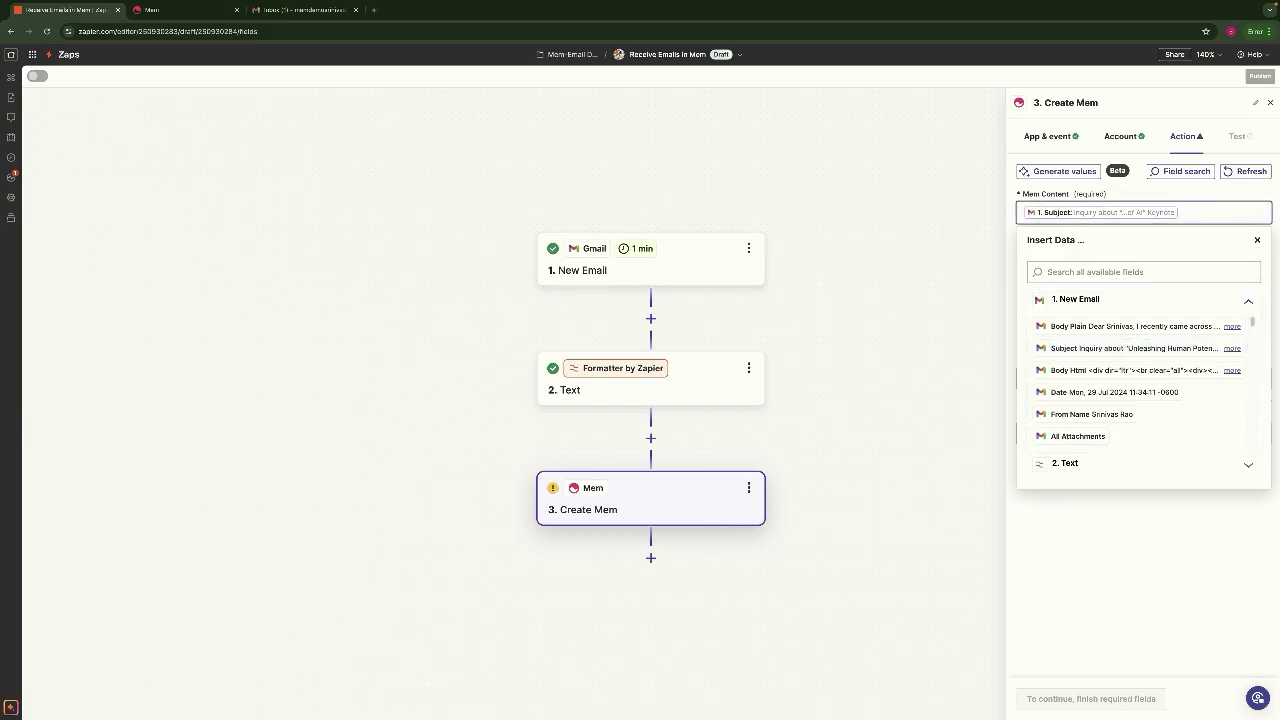
{"action": "key", "text": "Home"}
{"action": "type", "text": "#"}
{"action": "key", "text": "Return"}
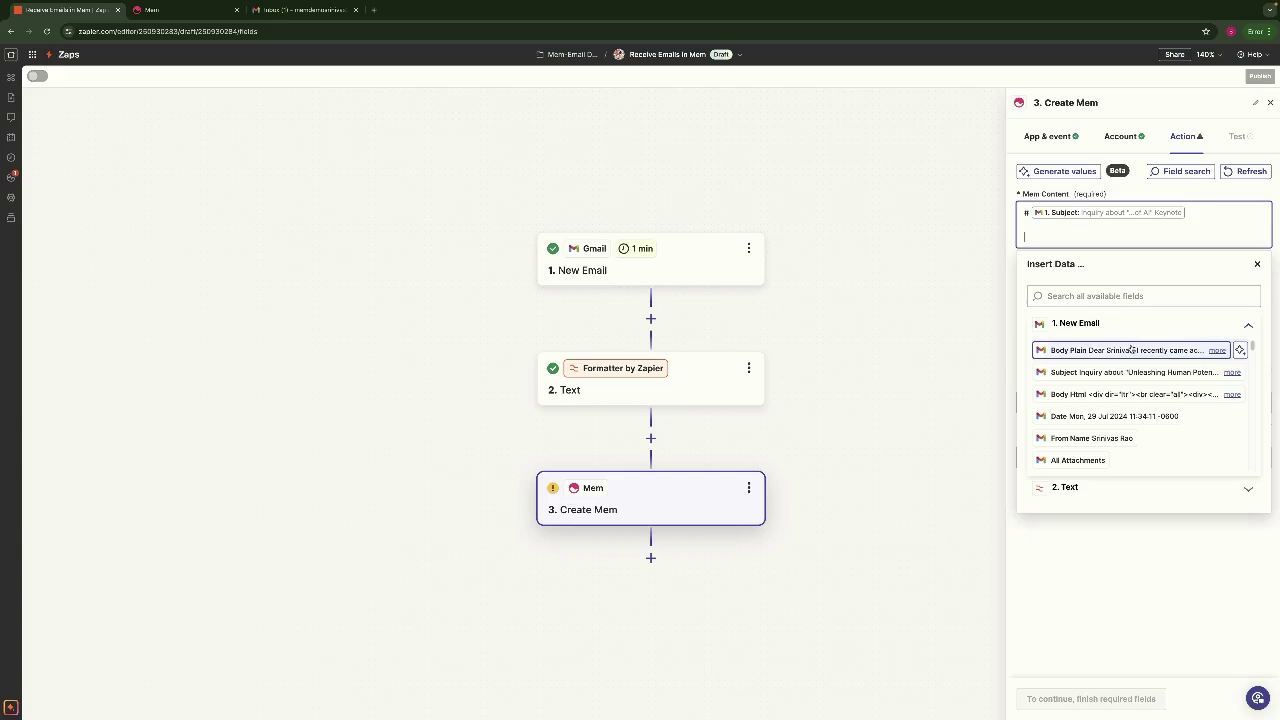
Insert the Output of the Formatter text step into the Mem Content field
{"action": "scroll", "coordinate": [1128, 380], "scroll_direction": "down", "scroll_amount": 1}
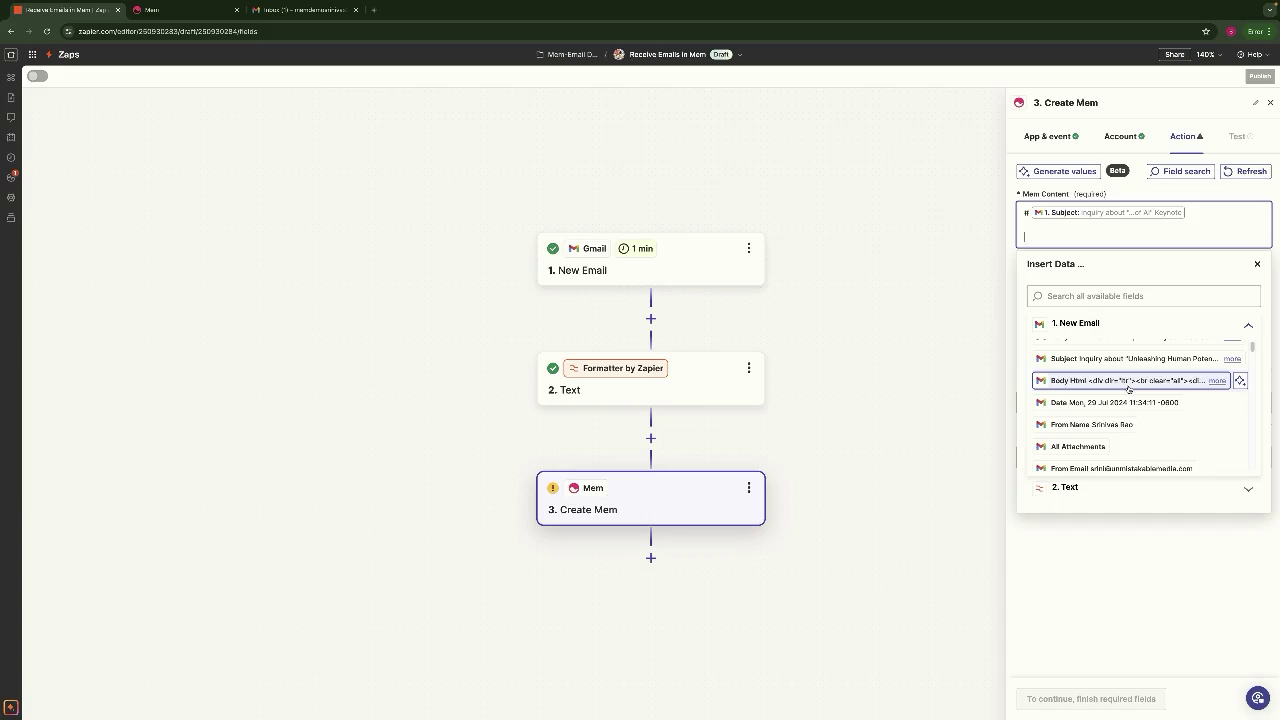
{"action": "scroll", "coordinate": [1128, 388], "scroll_direction": "down", "scroll_amount": 4}
{"action": "scroll", "coordinate": [1110, 373], "scroll_direction": "down", "scroll_amount": 8}
{"action": "scroll", "coordinate": [1135, 368], "scroll_direction": "down", "scroll_amount": 5}
{"action": "scroll", "coordinate": [1084, 388], "scroll_direction": "down", "scroll_amount": 10}
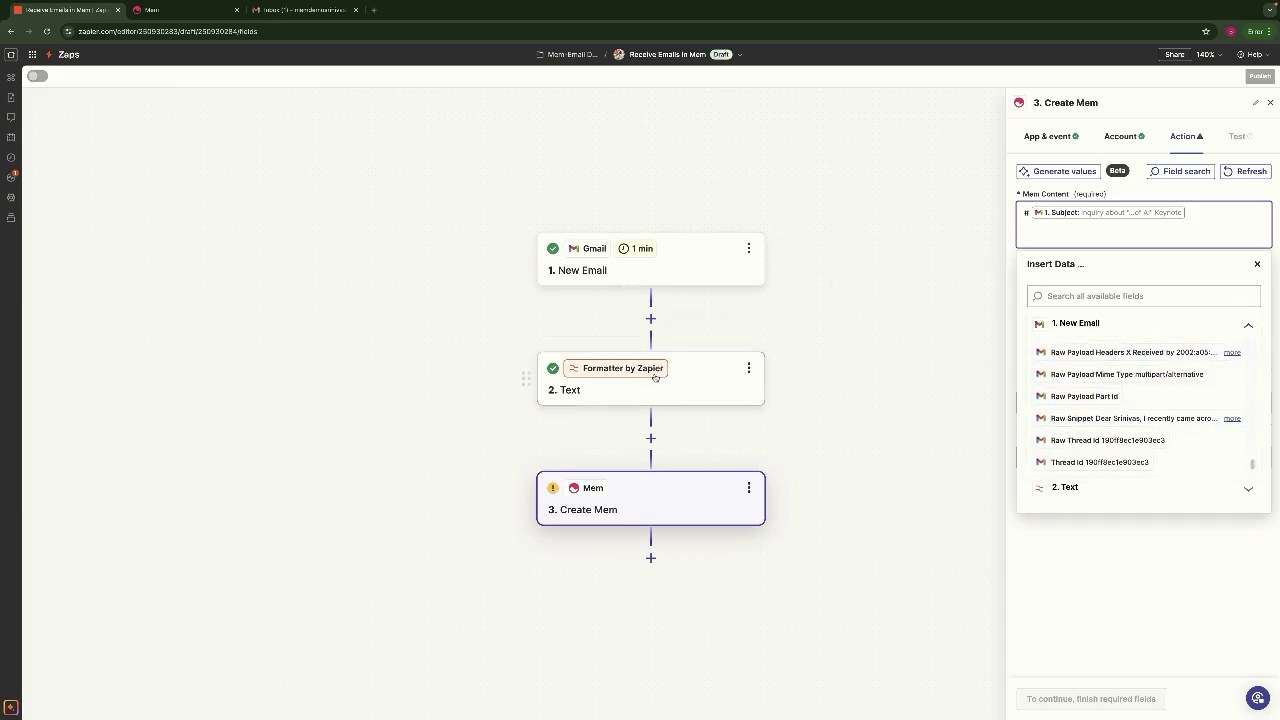
{"action": "left_click", "coordinate": [1114, 551]}
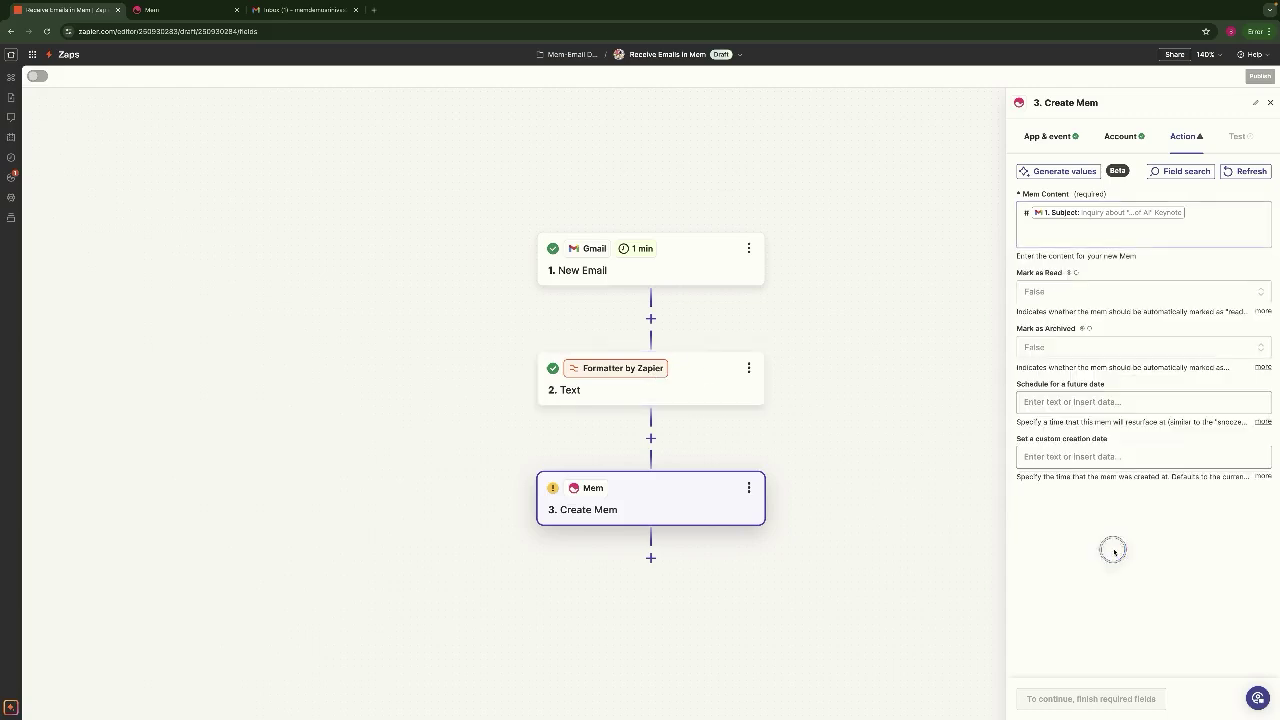
{"action": "left_click", "coordinate": [1079, 242]}
{"action": "left_click", "coordinate": [1097, 343]}
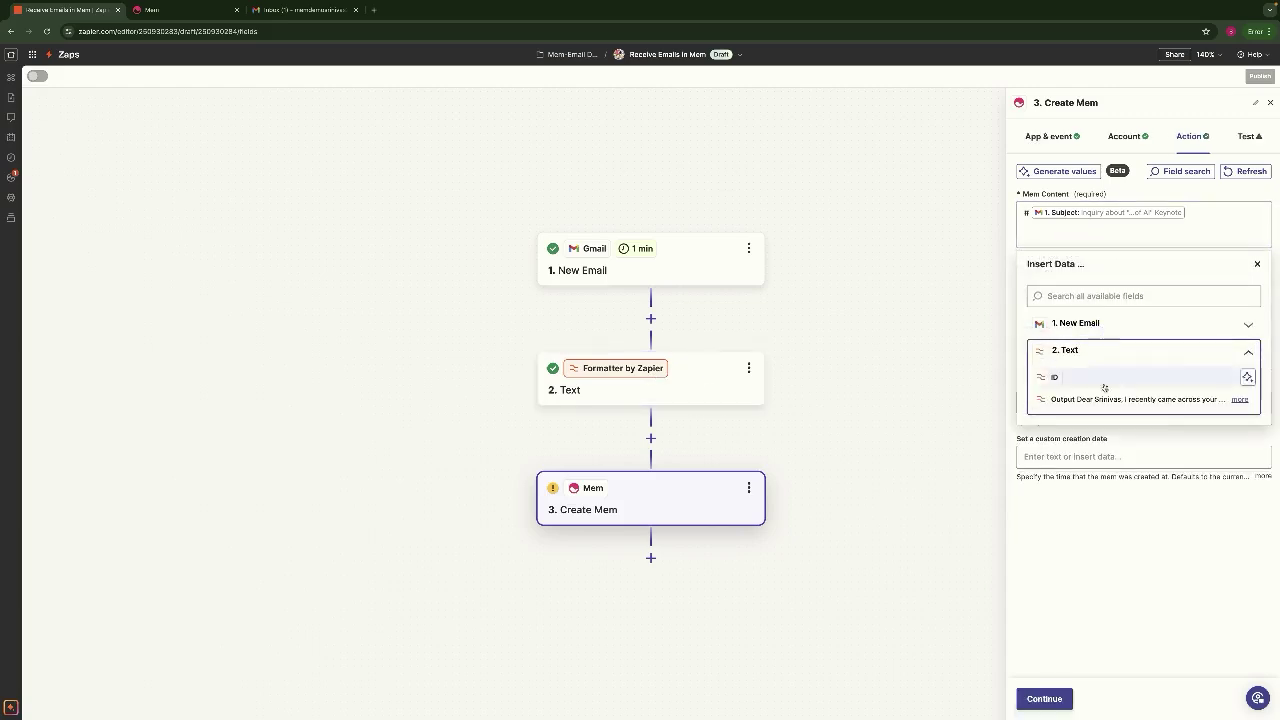
{"action": "left_click", "coordinate": [1103, 397]}
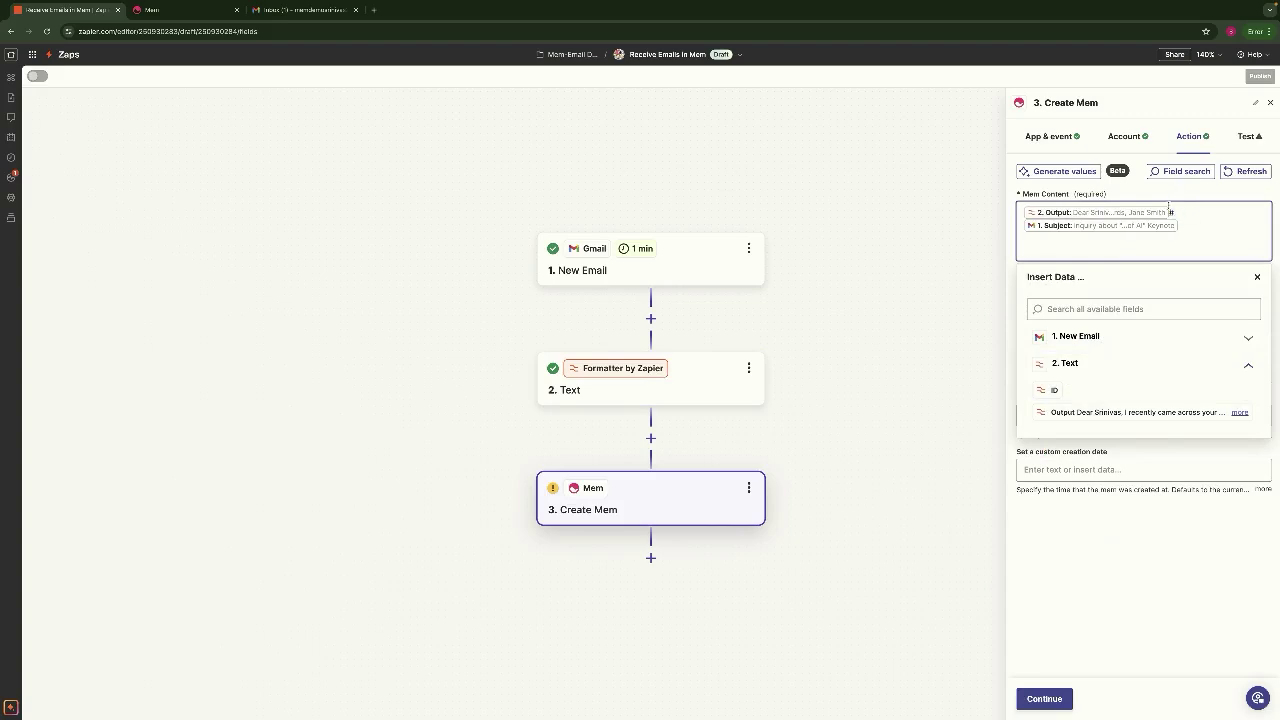
In Mem Content, remove the misplaced Formatter output and put a "#" before the email Subject, with a new line after it
{"action": "key", "text": "BackSpace"}
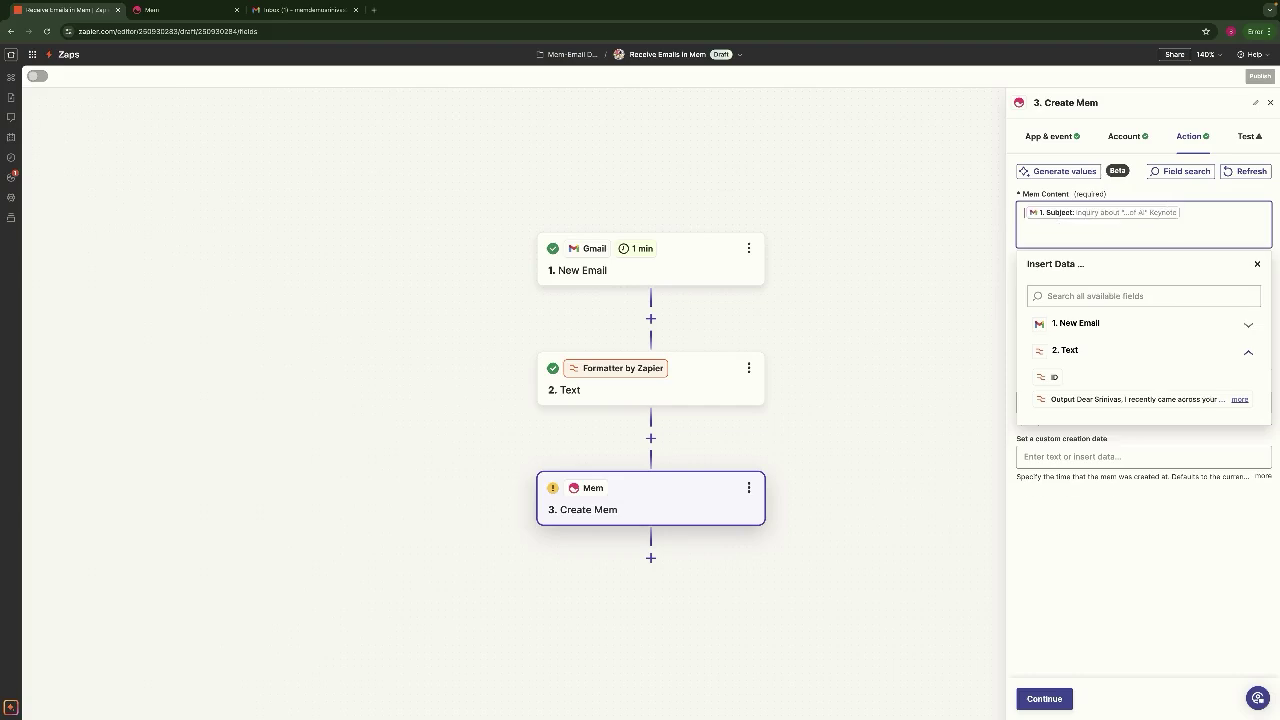
{"action": "key", "text": "Escape"}
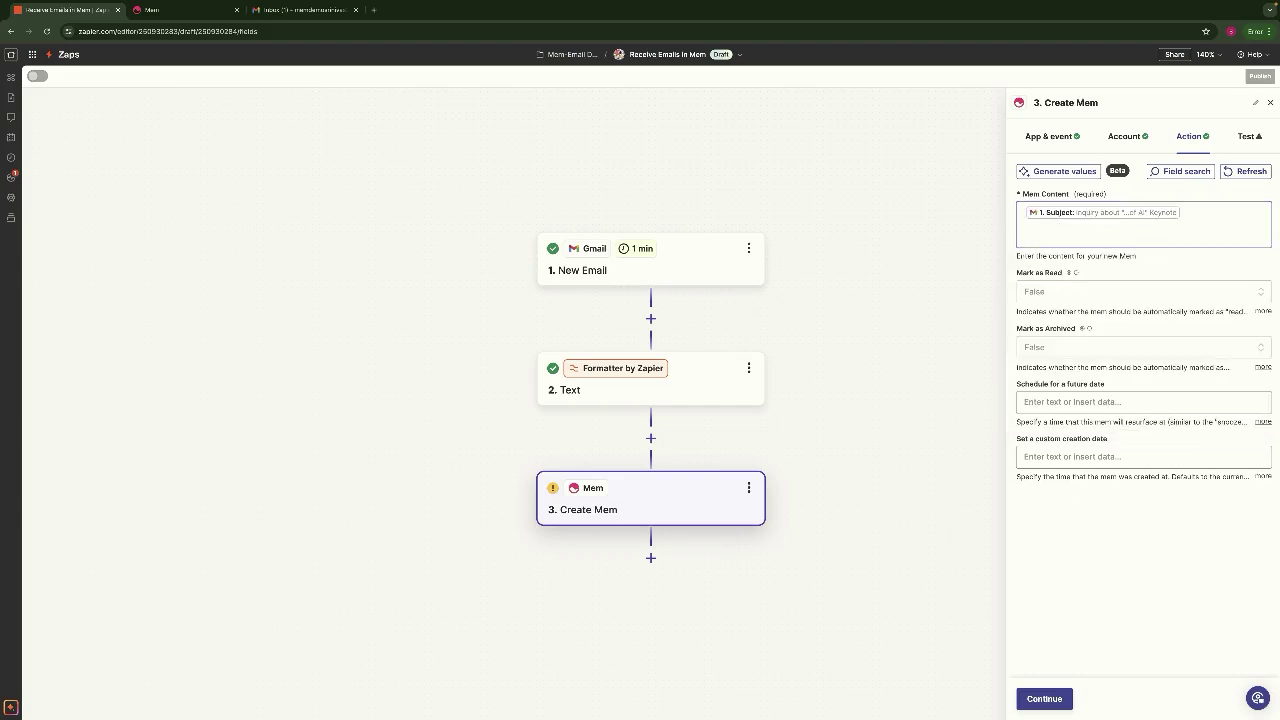
{"action": "left_click", "coordinate": [1130, 232]}
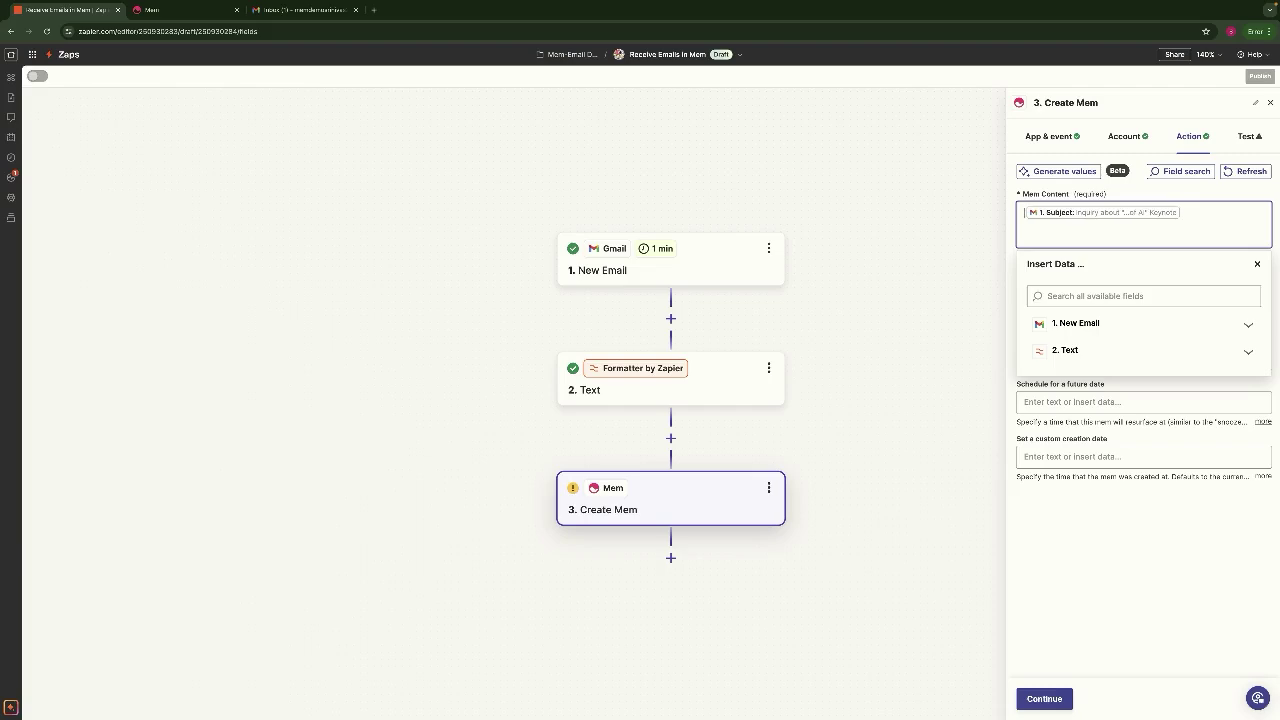
{"action": "type", "text": "#"}
{"action": "key", "text": "Return"}
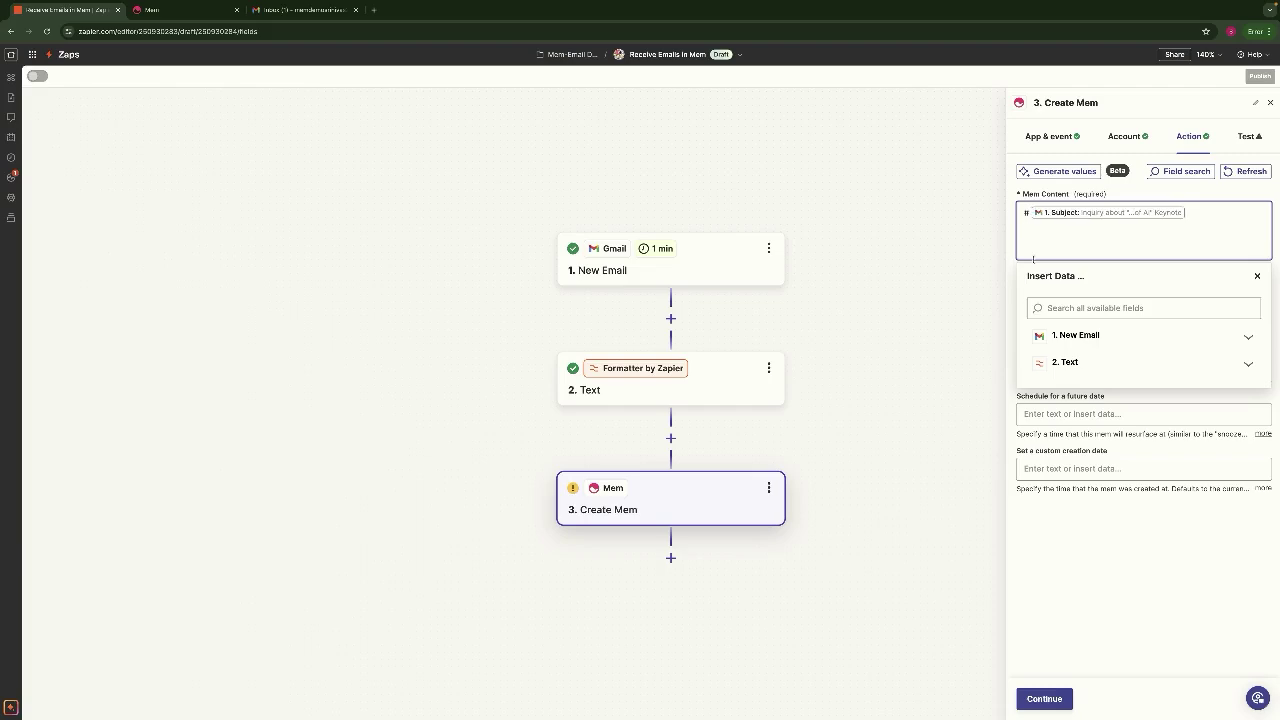
Insert the Text step's Output below the subject heading in Mem Content and add a new line after it
{"action": "left_click", "coordinate": [1086, 362]}
{"action": "left_click", "coordinate": [1098, 411]}
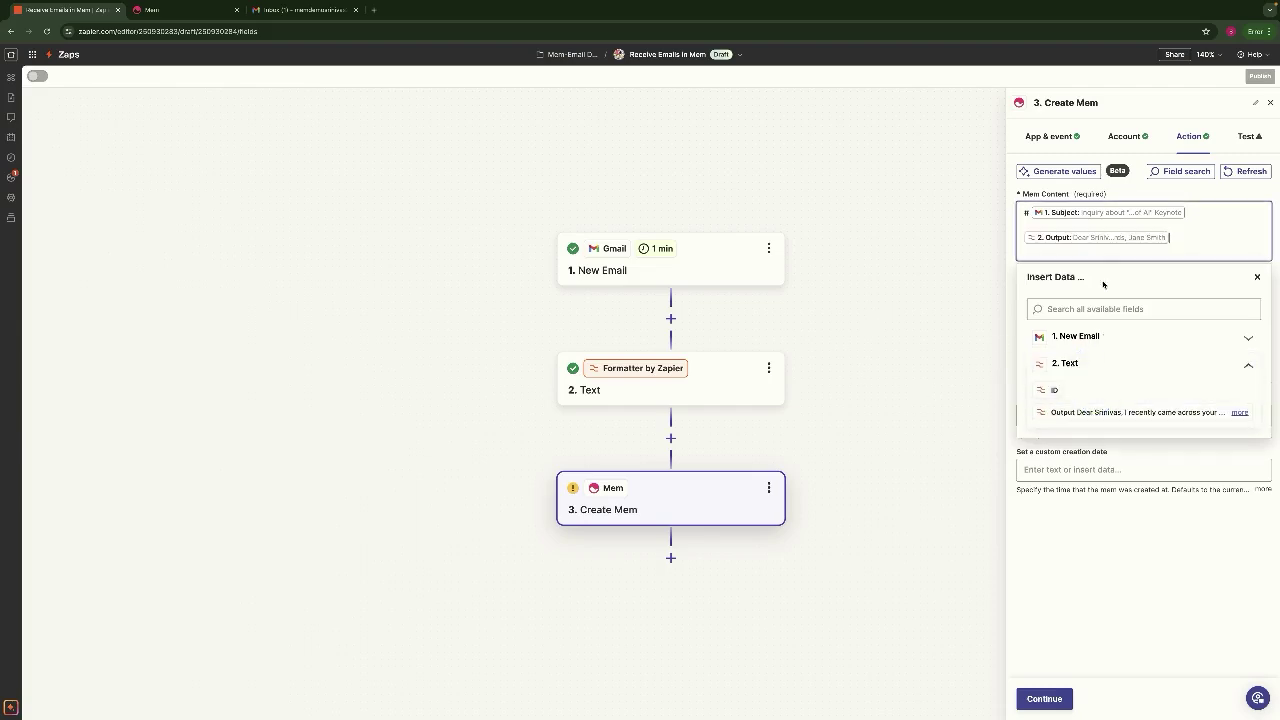
{"action": "key", "text": "Return"}
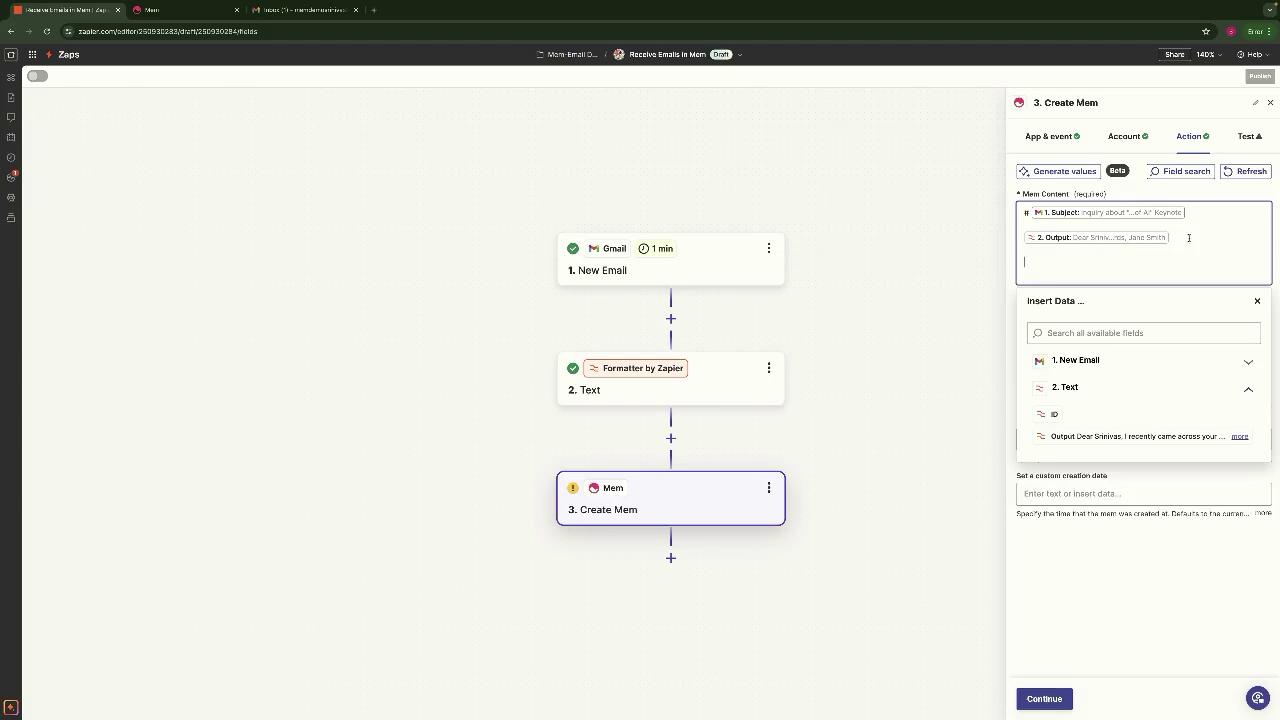
Insert the New Email's From Email field on the last line of Mem Content and close the data picker
{"action": "left_click", "coordinate": [1100, 362]}
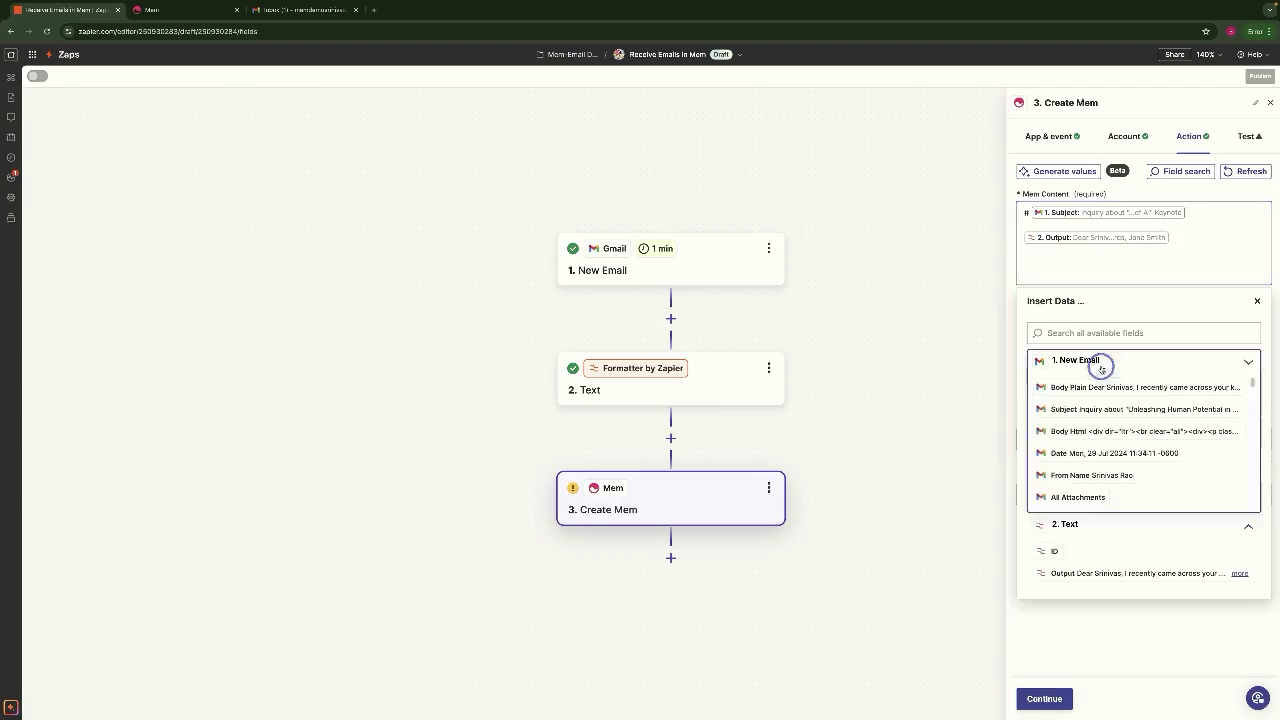
{"action": "scroll", "coordinate": [1123, 475], "scroll_direction": "down", "scroll_amount": 1}
{"action": "scroll", "coordinate": [1123, 475], "scroll_direction": "down", "scroll_amount": 1}
{"action": "left_click", "coordinate": [1110, 481]}
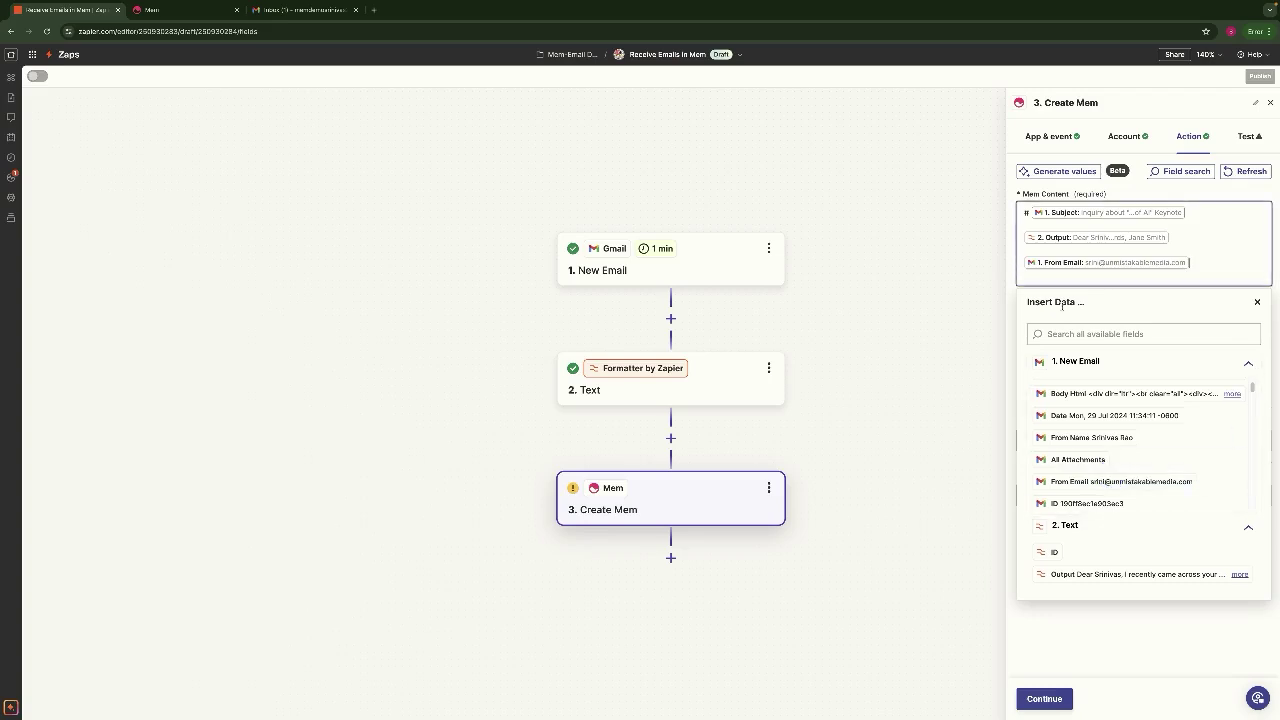
{"action": "left_click", "coordinate": [1001, 230]}
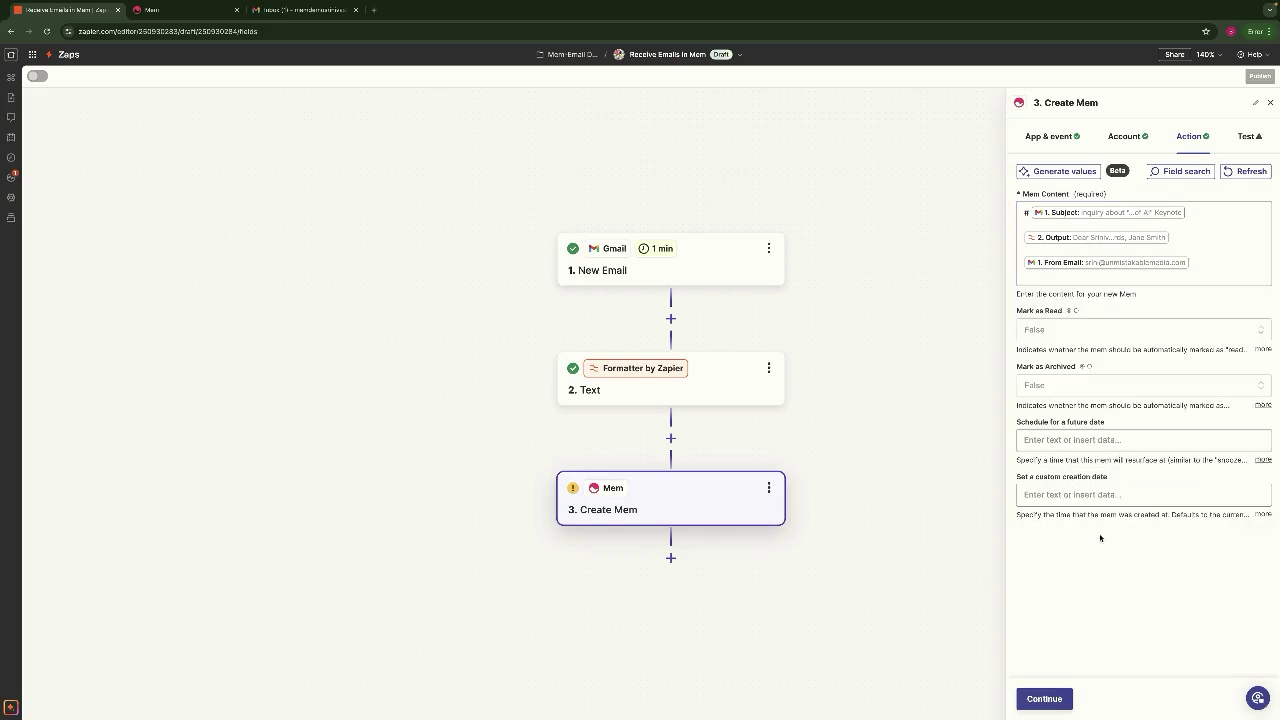
Test the Create Mem step by sending a mem, and review its action and account settings
{"action": "left_click", "coordinate": [1066, 697]}
{"action": "left_click", "coordinate": [1120, 698]}
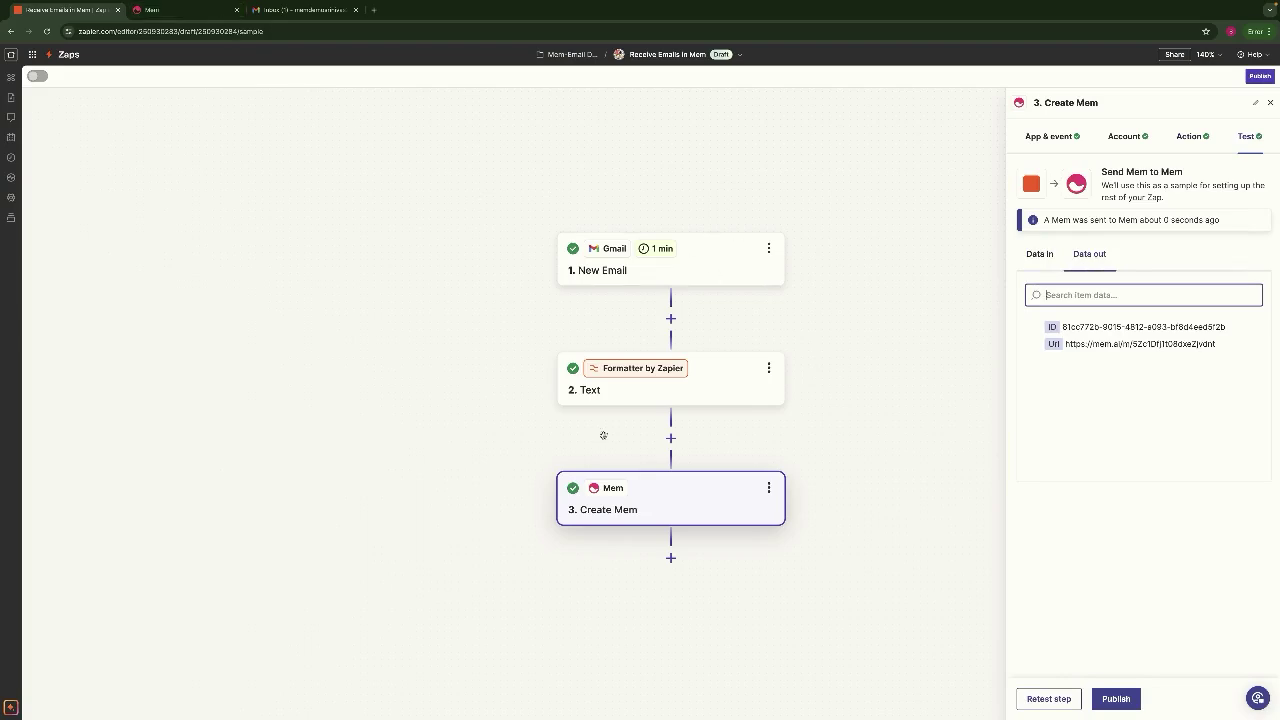
{"action": "left_click", "coordinate": [1203, 139]}
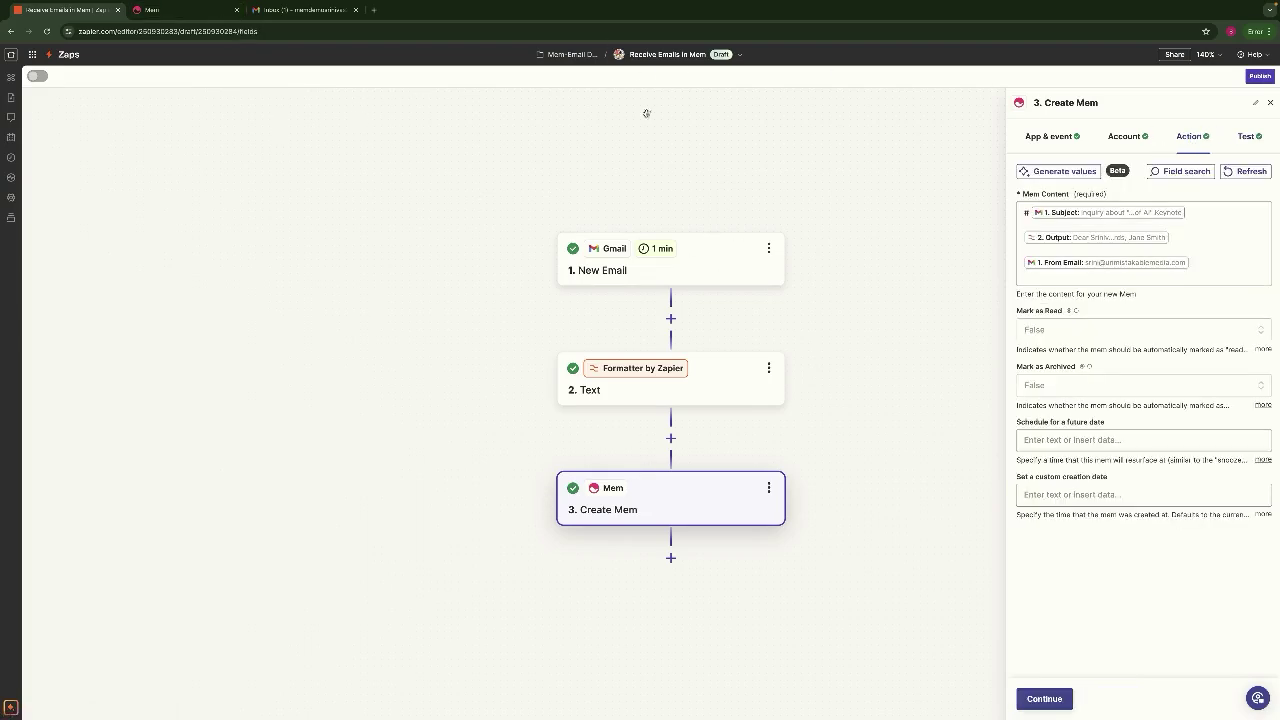
{"action": "left_click", "coordinate": [1126, 137]}
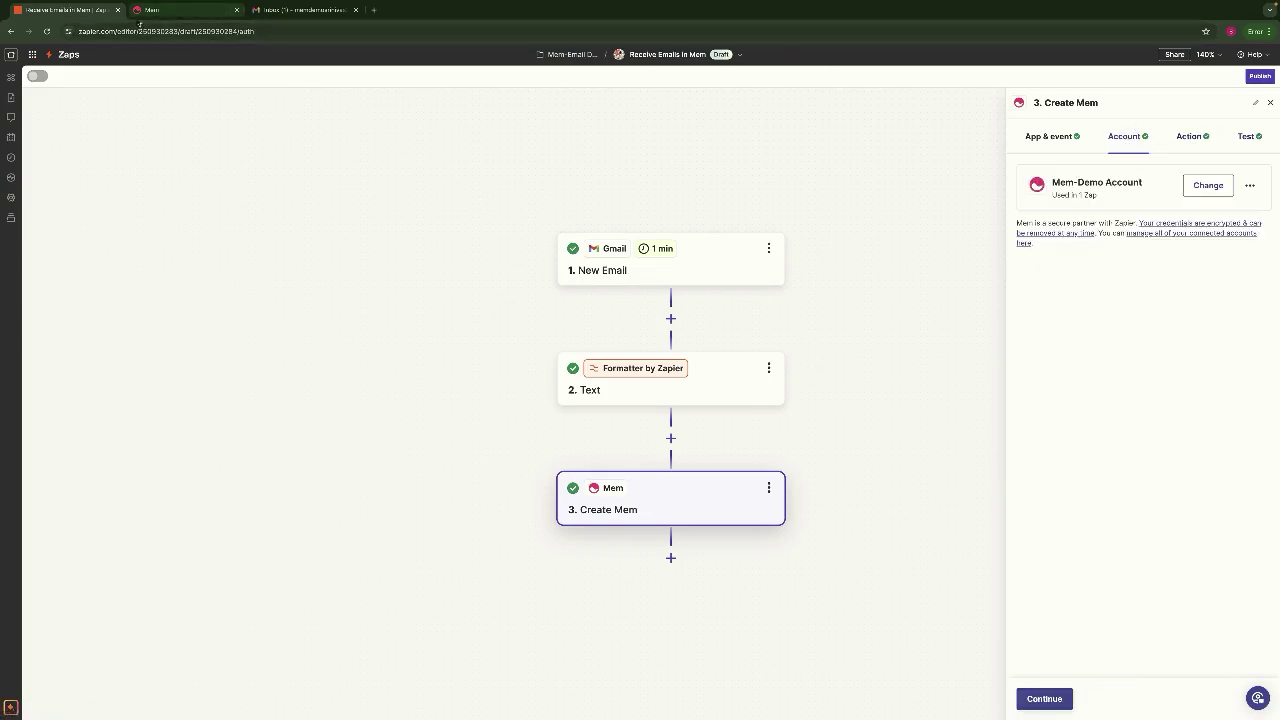
Switch to Mem's home and open the note created from the keynote inquiry email
{"action": "left_click", "coordinate": [160, 10]}
{"action": "left_click", "coordinate": [28, 58]}
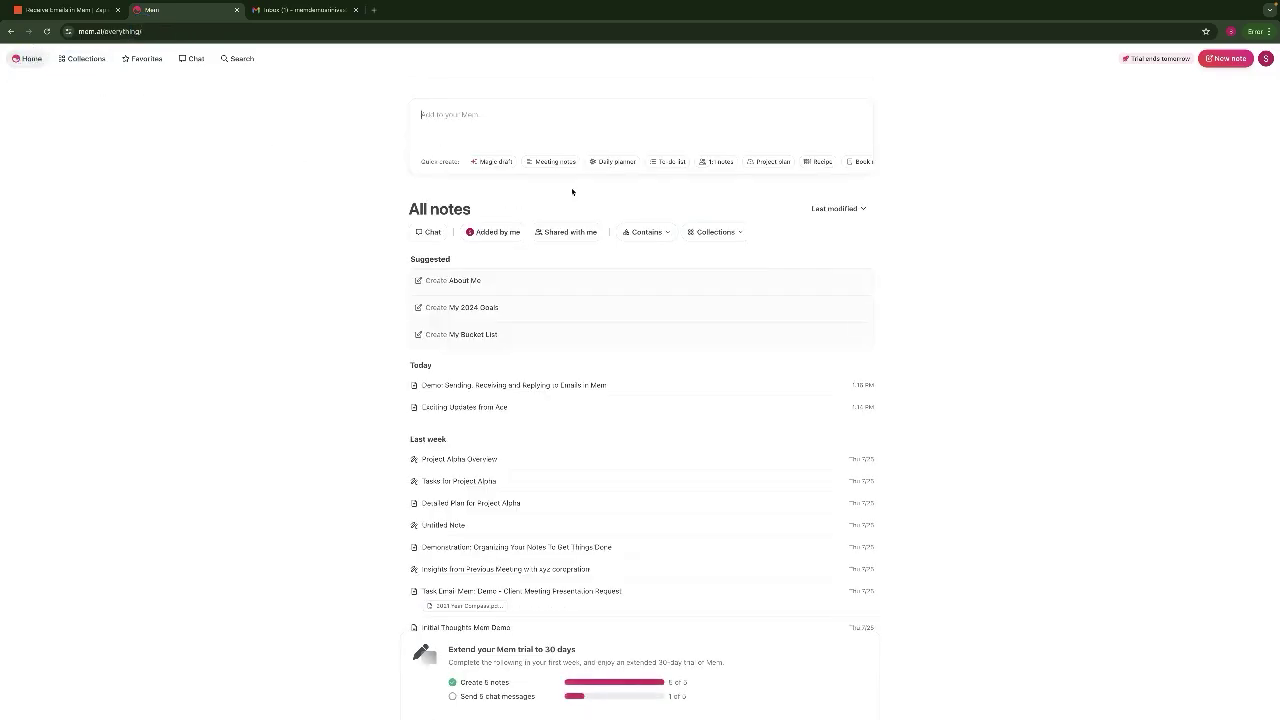
{"action": "left_click", "coordinate": [540, 389]}
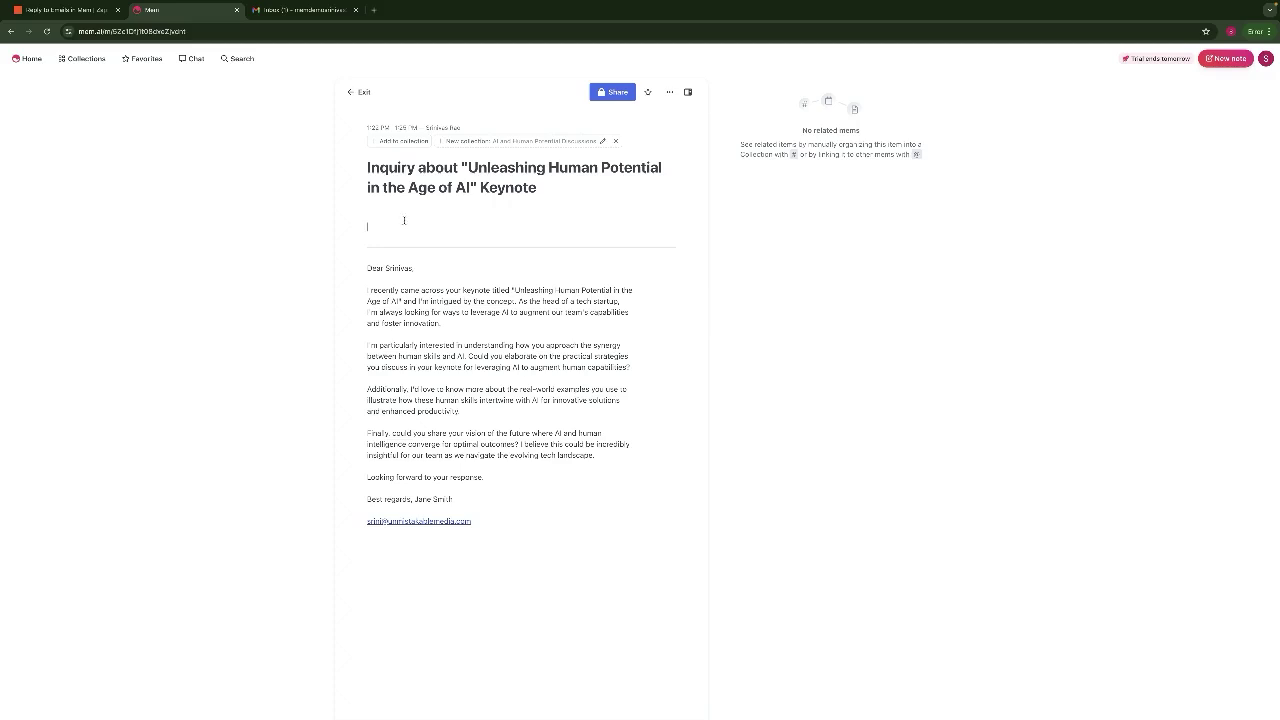
Enter the keynote reply above the divider, starting "Thank you for reaching out", and separate its paragraphs with blank lines
{"action": "type", "text": "Thank you for reaching out and expressing interest in my keynote. I'm thrilled to hear that you're exploring ways to leverage AI within your startup. In my keynote, I discuss the concept of networked thinking, a dynamic process that mirrors the way our brains naturally work. I argue that AI can serve as a catalyst for this kind of thinking, challenging traditional approaches to knowledge creation and management. AI can act as a partner in the thinking process, helping us generate, organize, and connect ideas in ways that were previously impossible. One practical strategy I discuss is the use of AI tools to overcome creative blocks. For instance, AI can help us generate new ideas, identify patterns, and make unexpected connections, thereby accelerating the knowledge generation cycle. As for real-world examples, I delve into case studies that demonstrate the power of AI, networked thinking, and Slow Productivity in action. These examples show how these tools can be used to spark unexpected breakthroughs and drive innovation. Looking ahead, I envision a future where AI and human intelligence converge to unlock our full potential. I believe that by embracing AI, we can become more creative, more innovative, and ultimately, more human. I hope this gives you a better understanding of the concepts I explore in my keynote. If you have any more questions or if there's anything else you'd like to discuss, please don't hesitate to ask."}
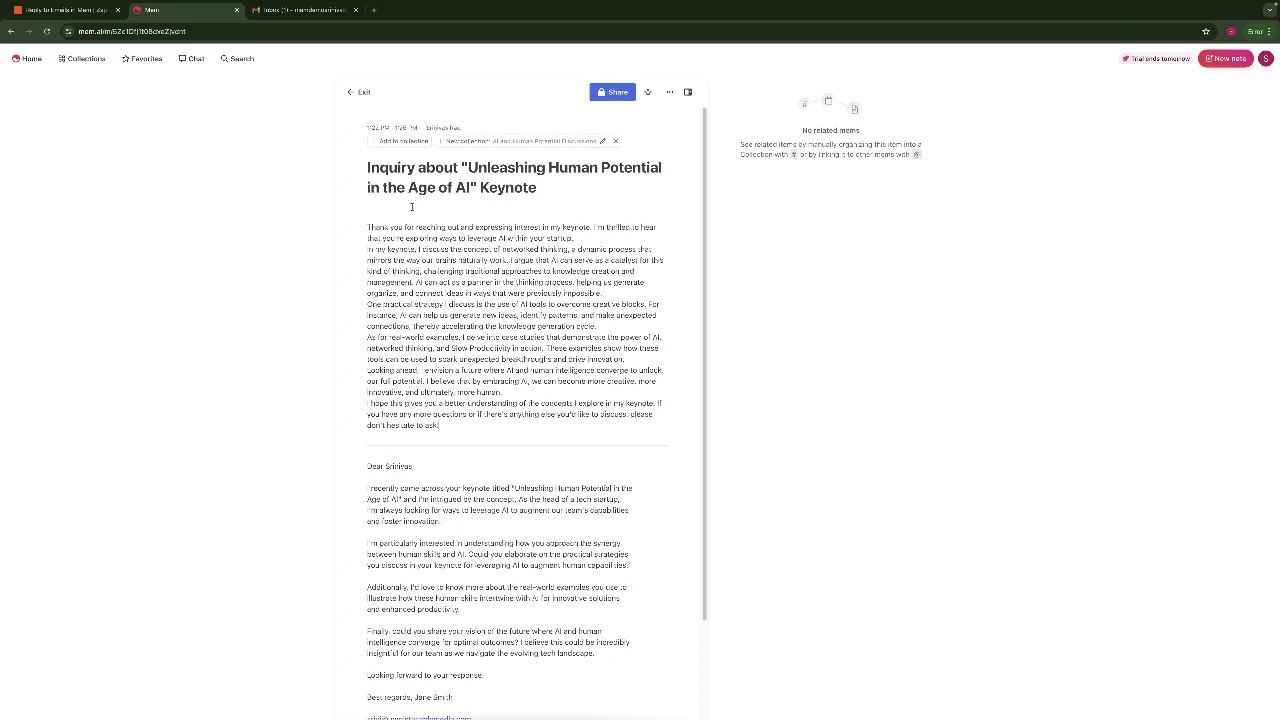
{"action": "left_click", "coordinate": [597, 244]}
{"action": "key", "text": "Return"}
{"action": "left_click", "coordinate": [606, 303]}
{"action": "key", "text": "Return"}
{"action": "left_click", "coordinate": [602, 348]}
{"action": "key", "text": "Return"}
{"action": "left_click", "coordinate": [625, 392]}
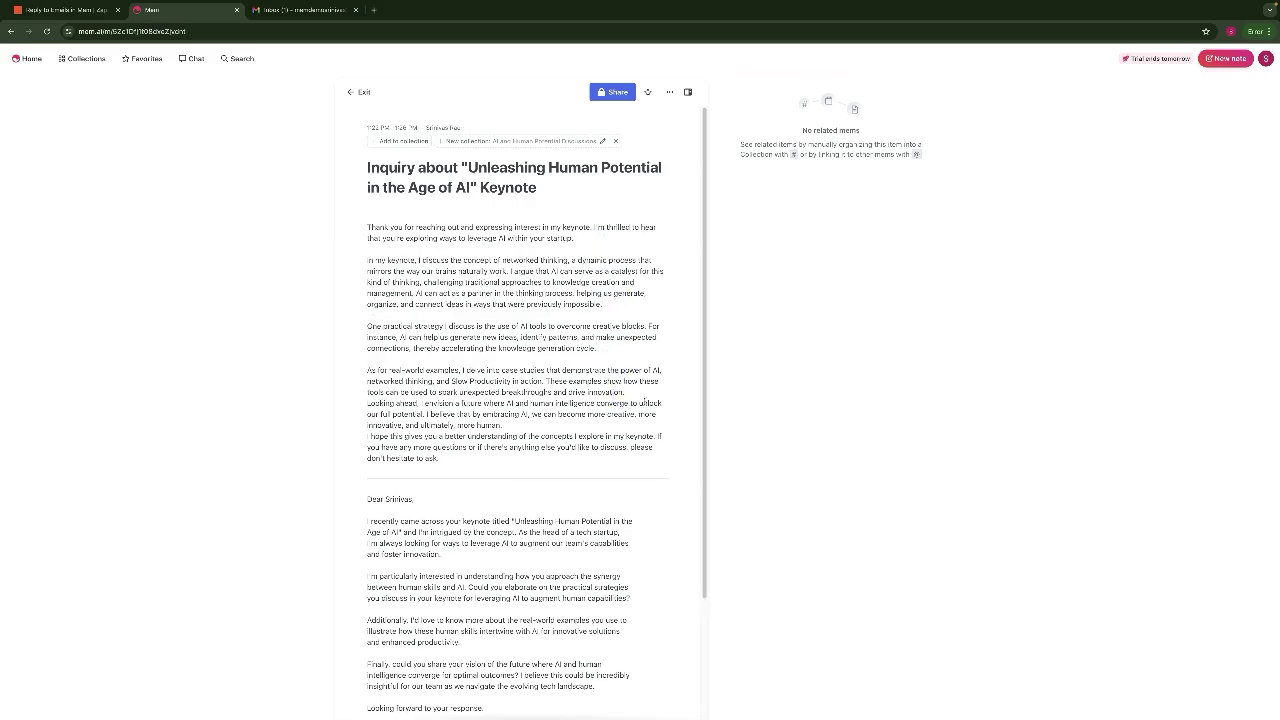
{"action": "key", "text": "Return"}
{"action": "left_click", "coordinate": [548, 432]}
{"action": "key", "text": "Return"}
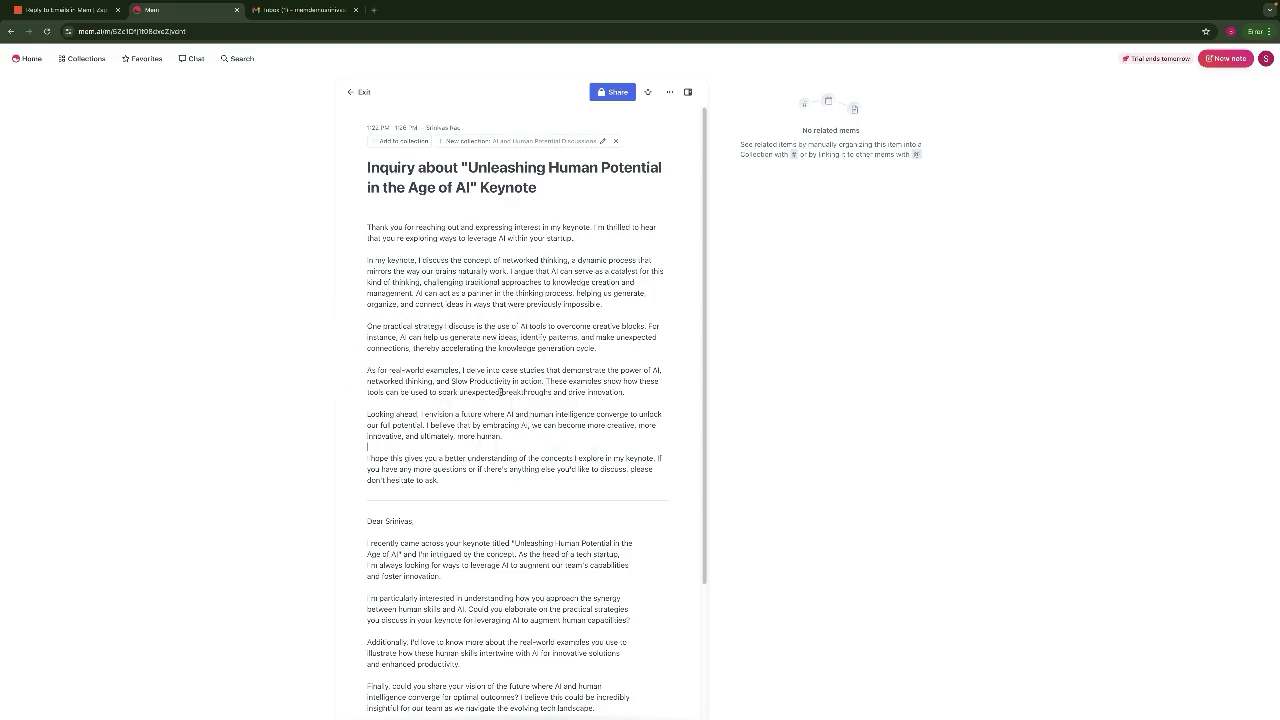
Copy the inbound email address from the Reply to Emails in Mem Zap's trigger and share the keynote inquiry mem with it
{"action": "key", "text": "ctrl+shift+Tab"}
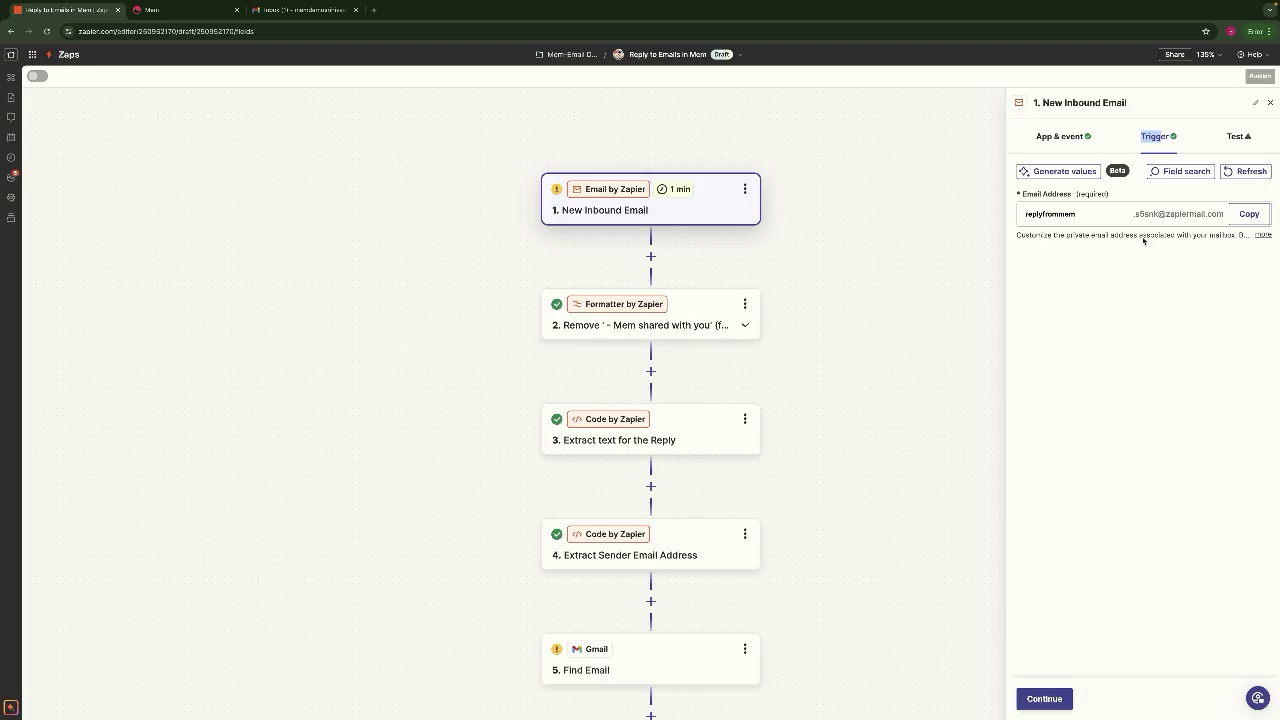
{"action": "left_click", "coordinate": [1249, 214]}
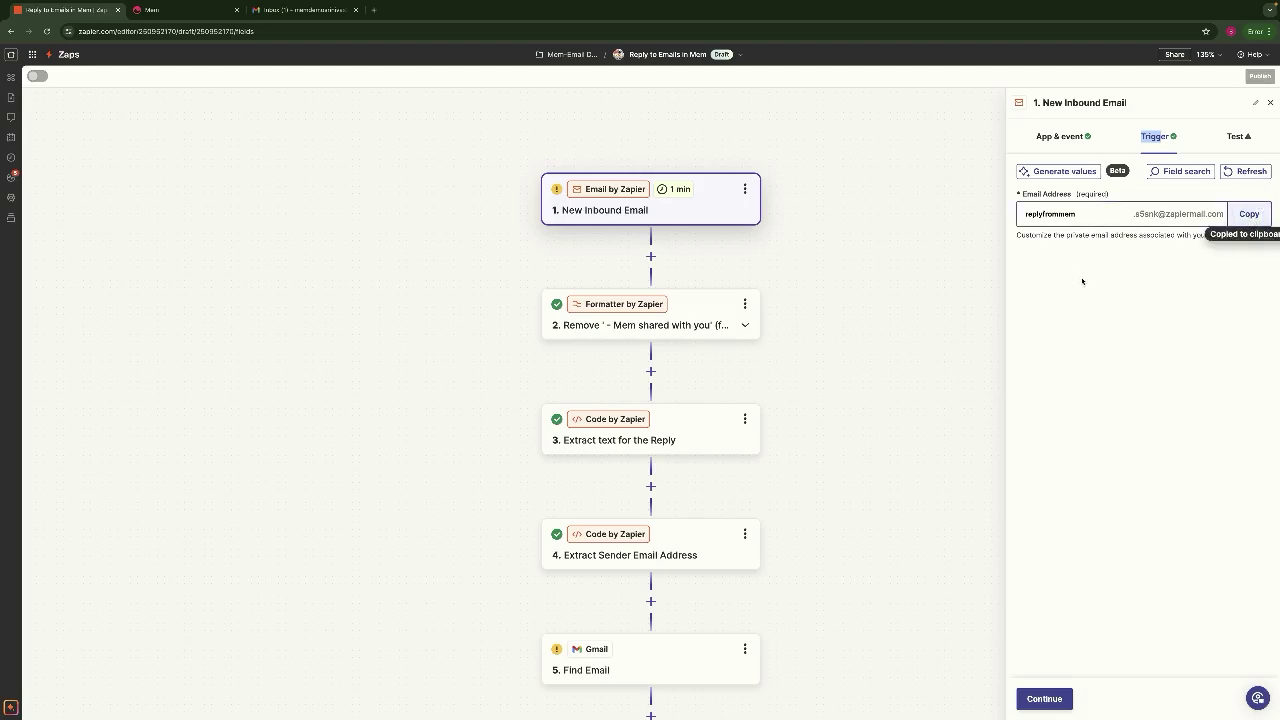
{"action": "left_click", "coordinate": [160, 10]}
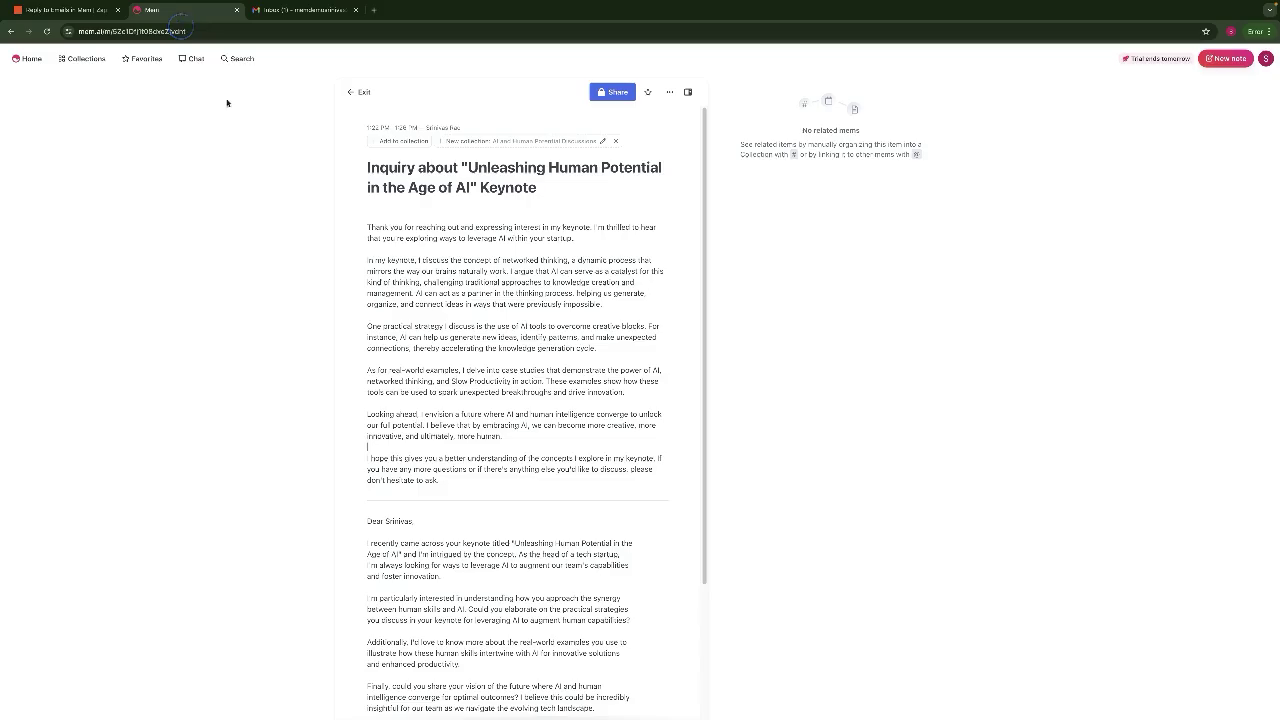
{"action": "left_click", "coordinate": [612, 92]}
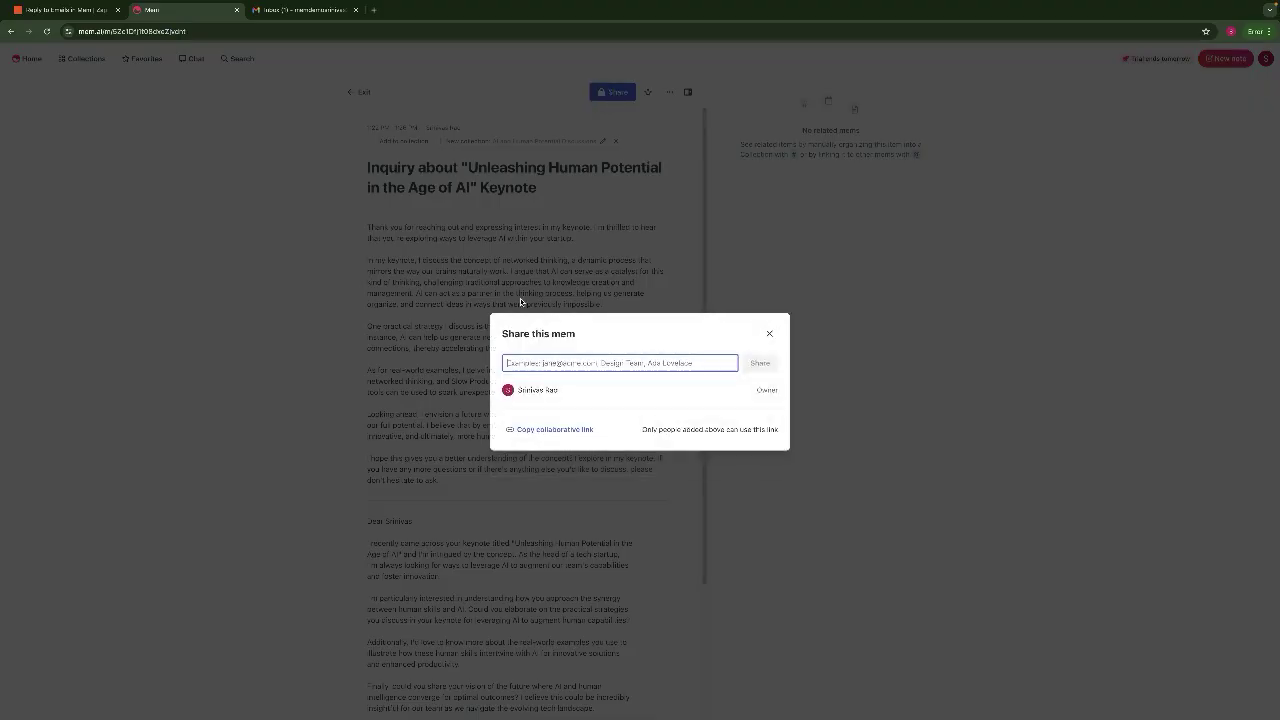
{"action": "key", "text": "ctrl+v"}
{"action": "left_click", "coordinate": [562, 380]}
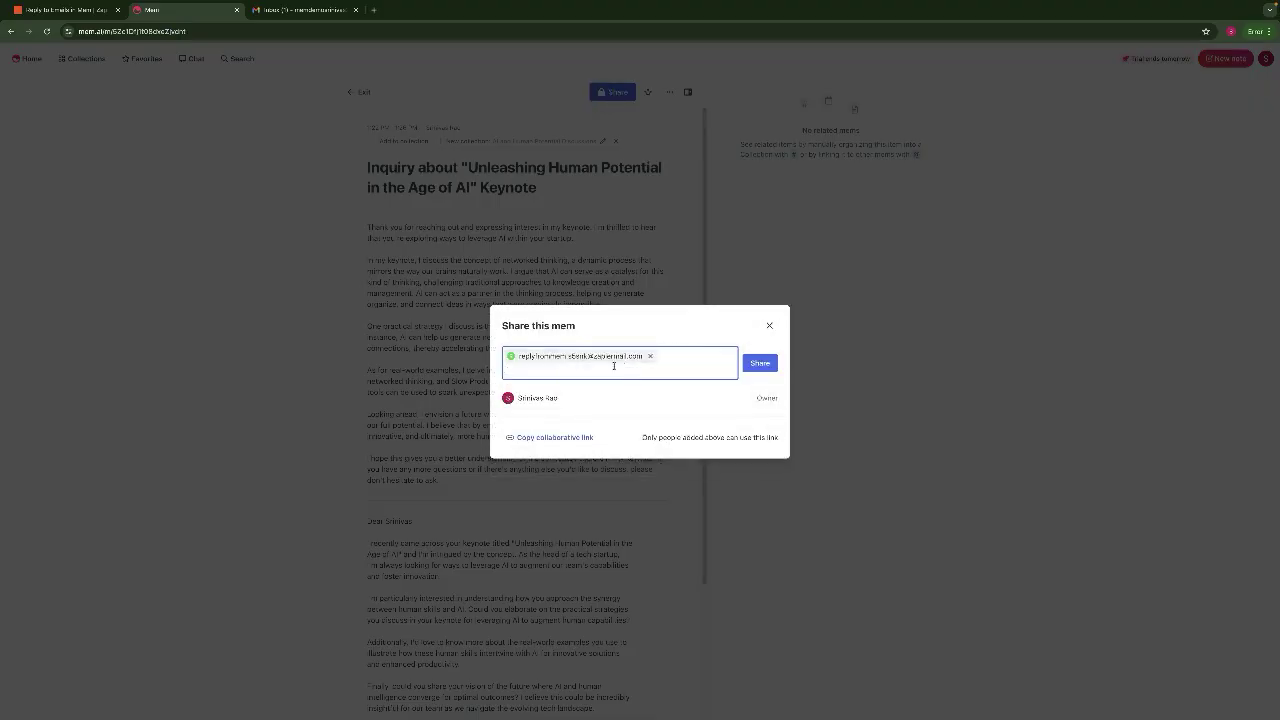
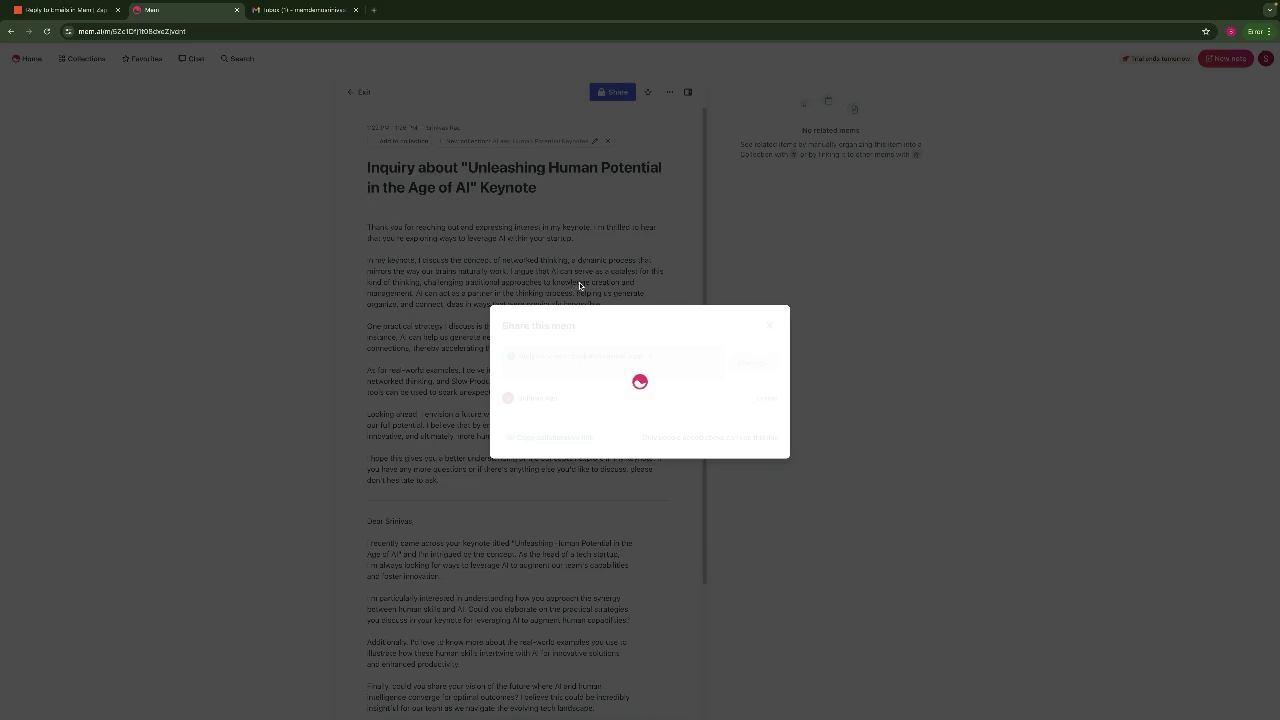
{"action": "left_click", "coordinate": [515, 272]}
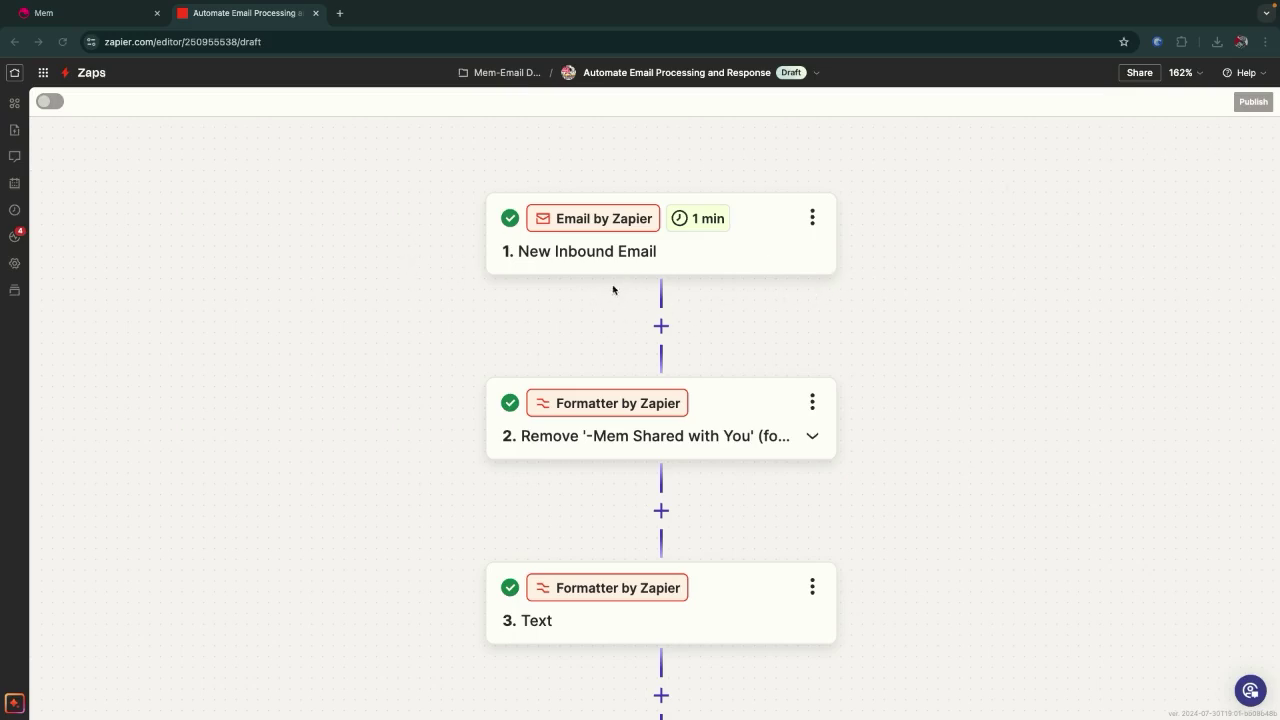
Review the New Inbound Email trigger's event, mailbox address and test record in the Automate Email Processing and Response Zap
{"action": "left_click", "coordinate": [596, 253]}
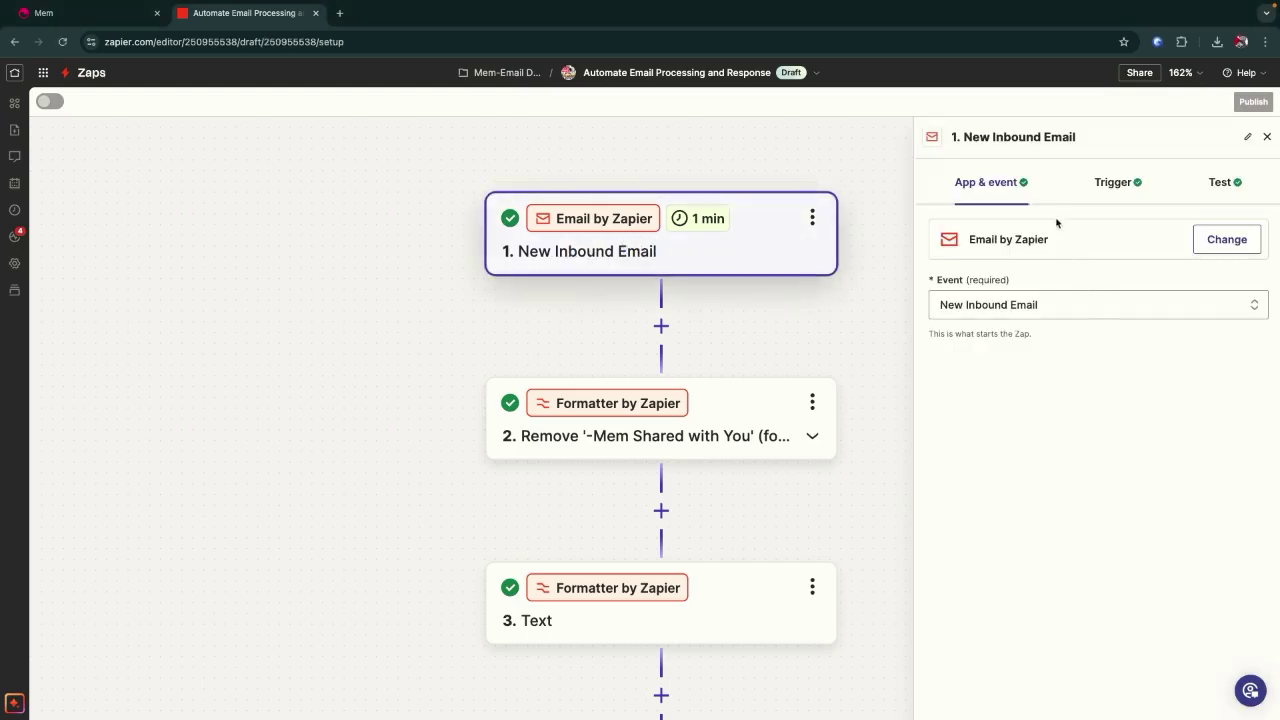
{"action": "left_click", "coordinate": [1114, 186]}
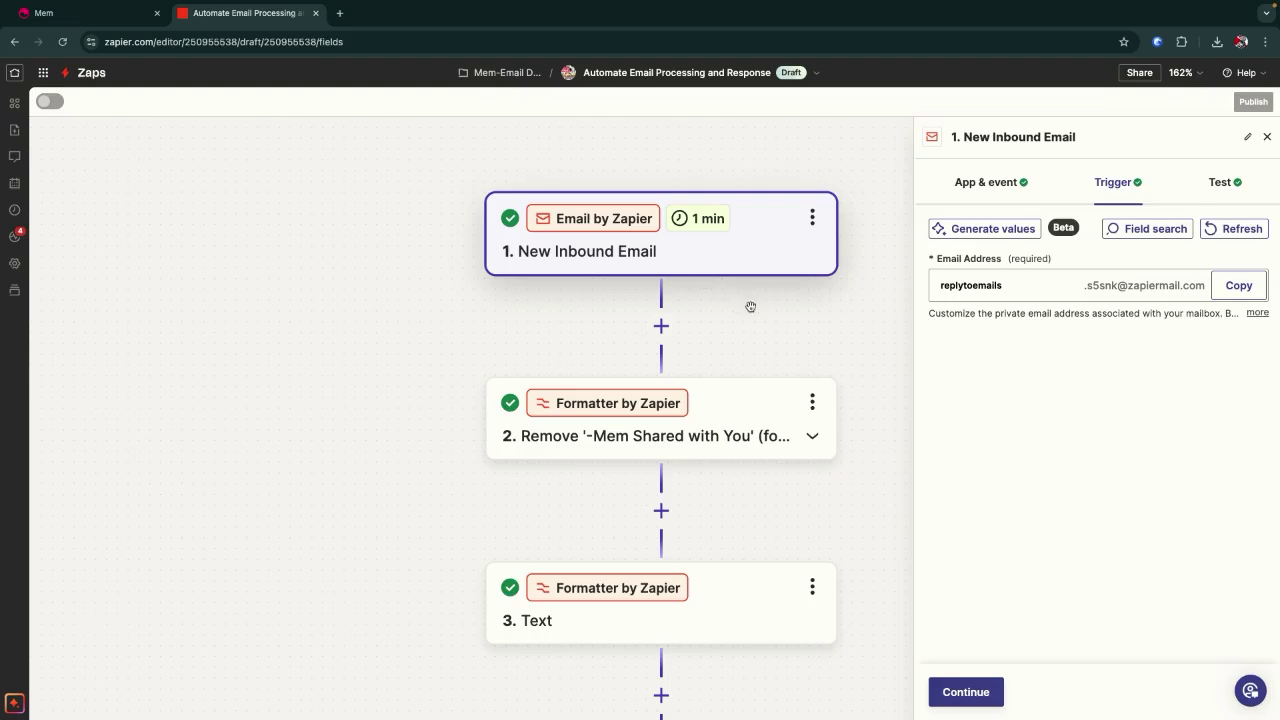
{"action": "left_click", "coordinate": [1218, 183]}
{"action": "scroll", "coordinate": [1137, 448], "scroll_direction": "down", "scroll_amount": 5}
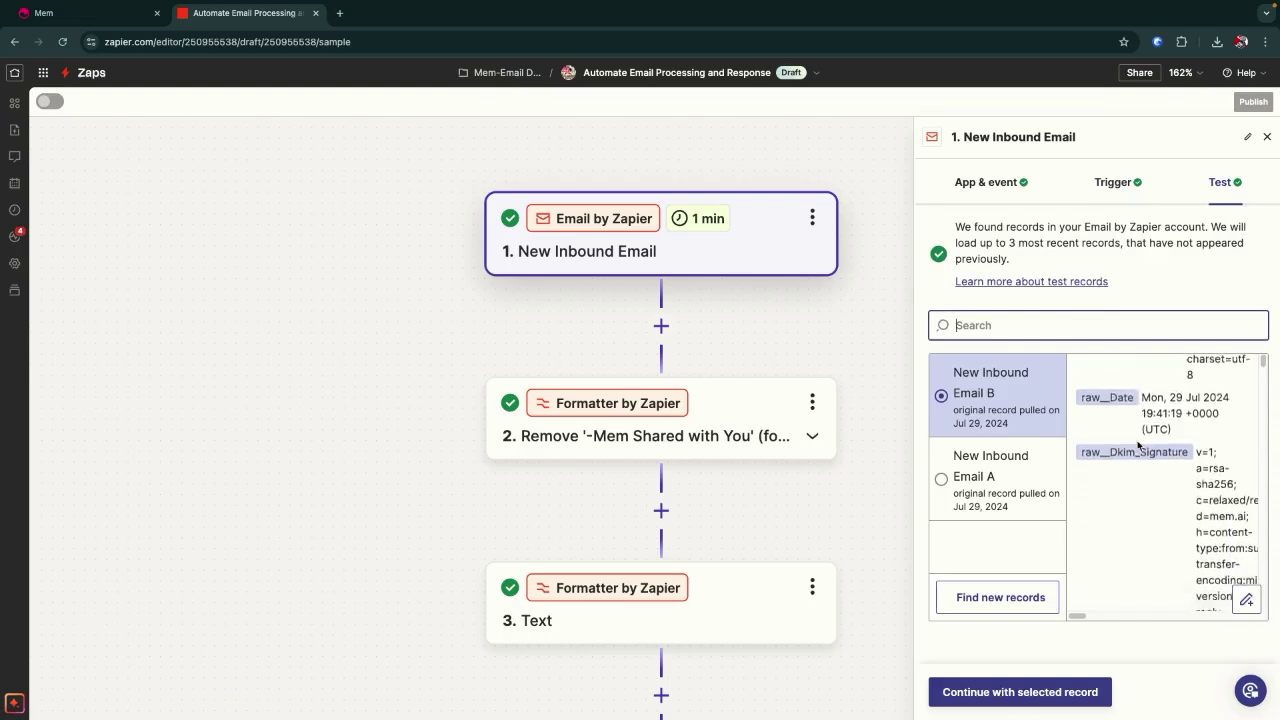
{"action": "scroll", "coordinate": [1137, 446], "scroll_direction": "down", "scroll_amount": 6}
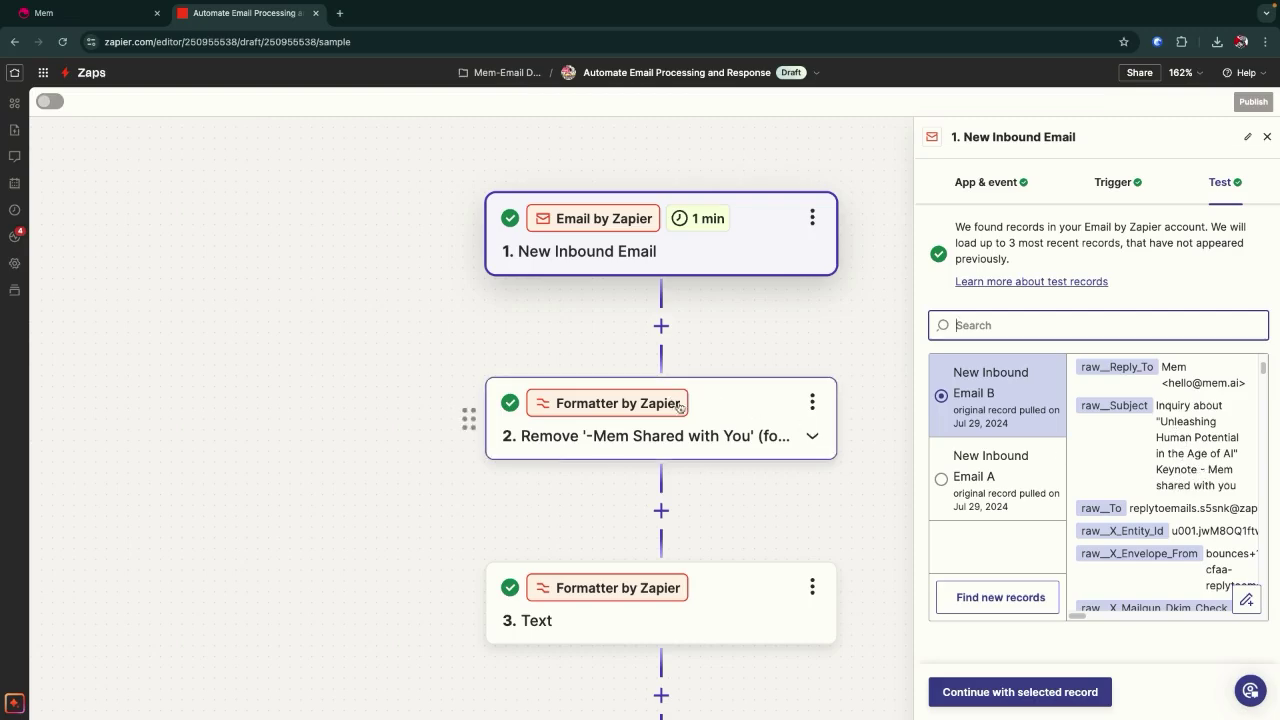
Examine the Replace settings and test output of the Formatter step that removes "- Mem shared with you" from the subject
{"action": "left_click", "coordinate": [691, 429]}
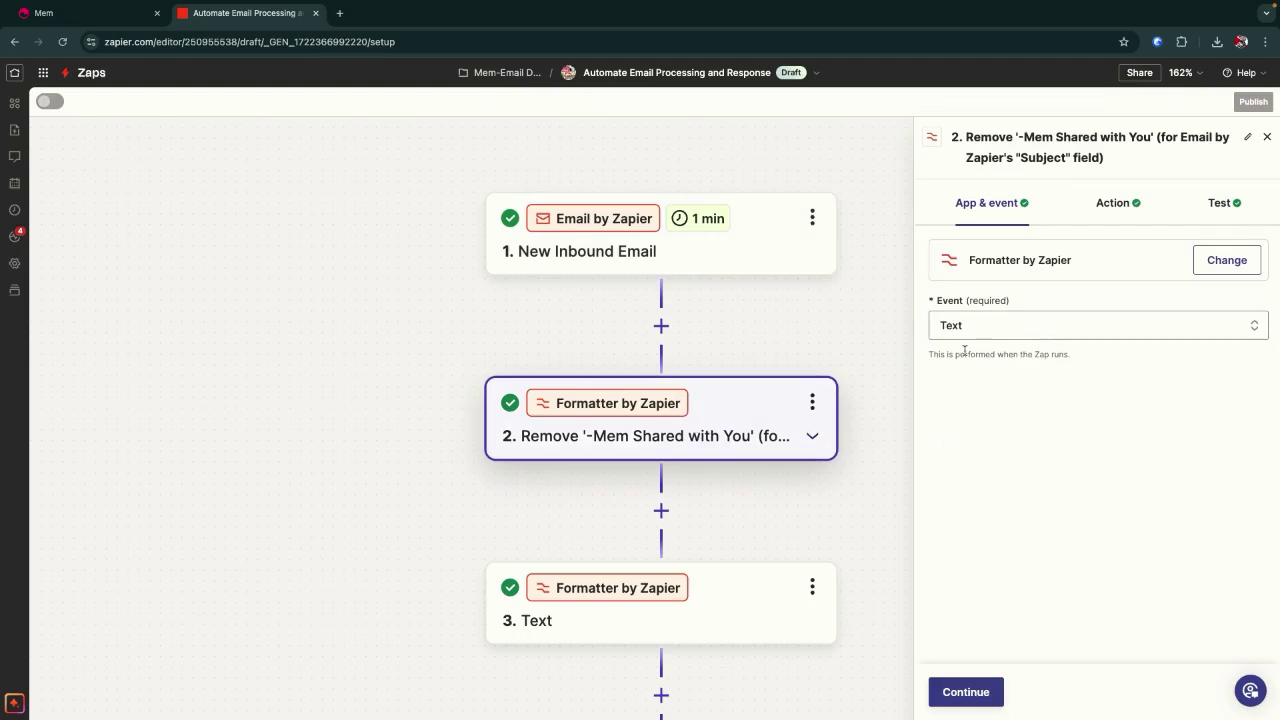
{"action": "left_click", "coordinate": [1104, 204]}
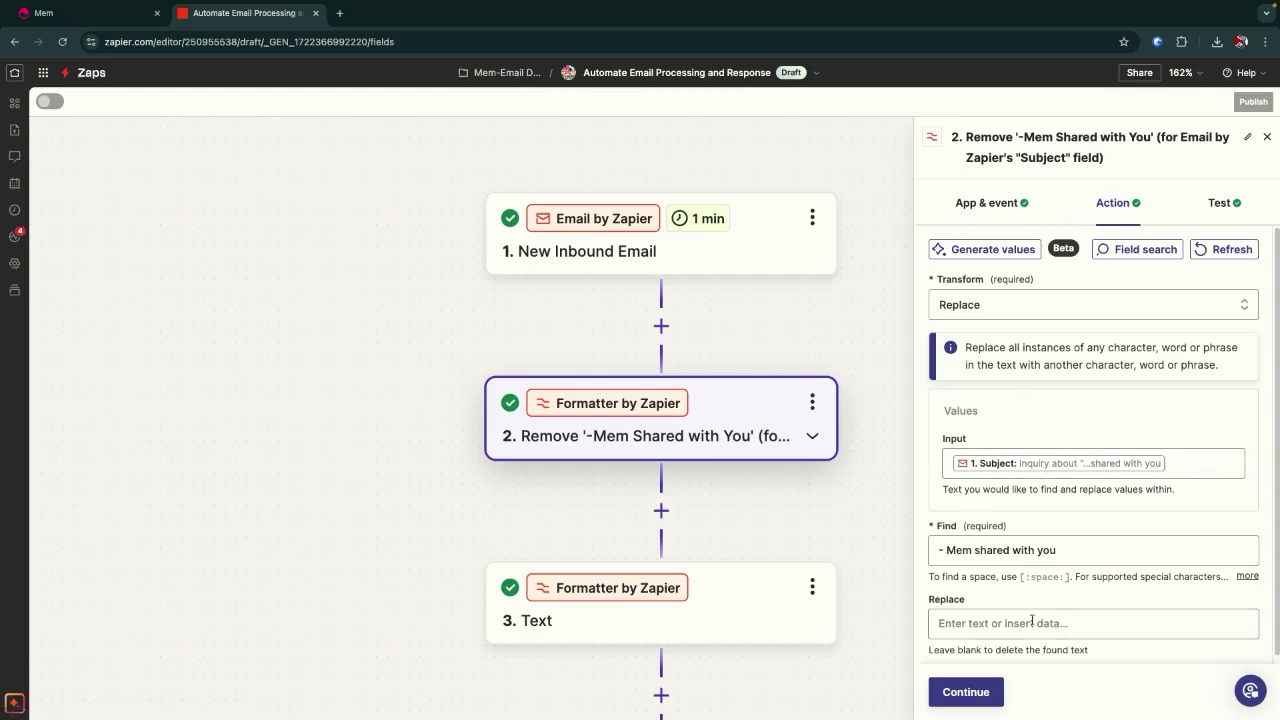
{"action": "scroll", "coordinate": [1137, 390], "scroll_direction": "down", "scroll_amount": 1}
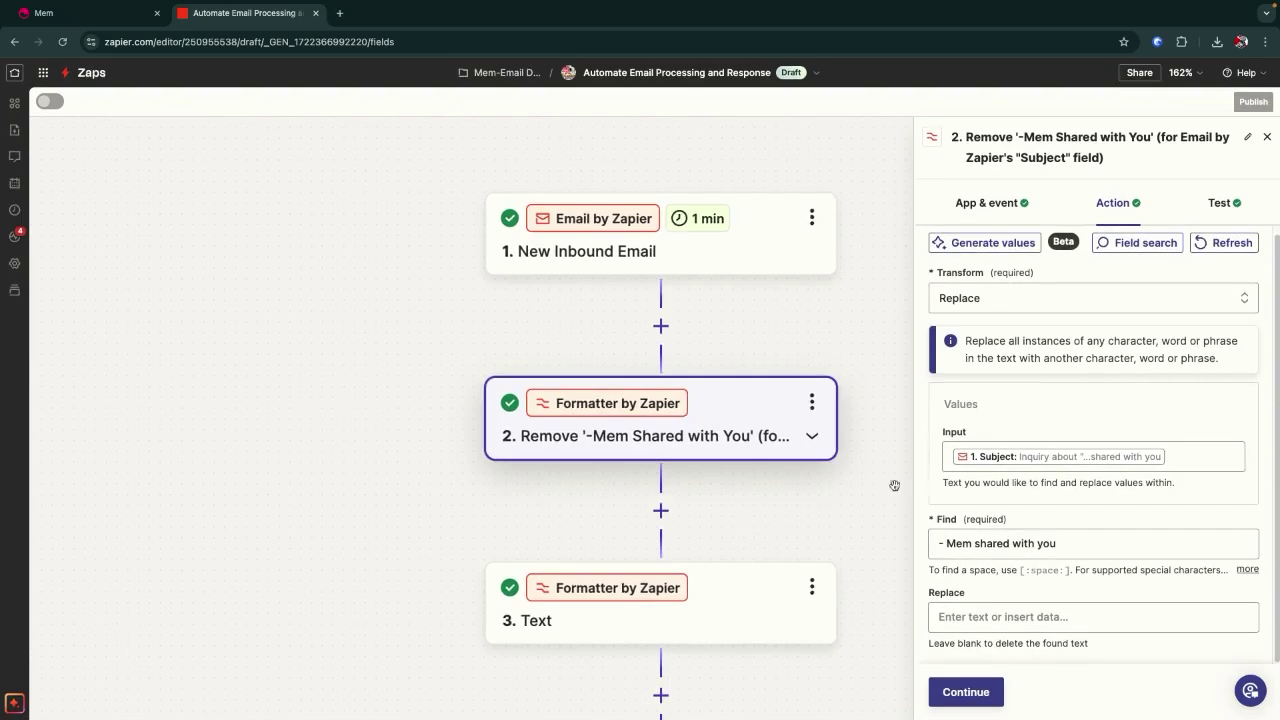
{"action": "left_click", "coordinate": [1221, 203]}
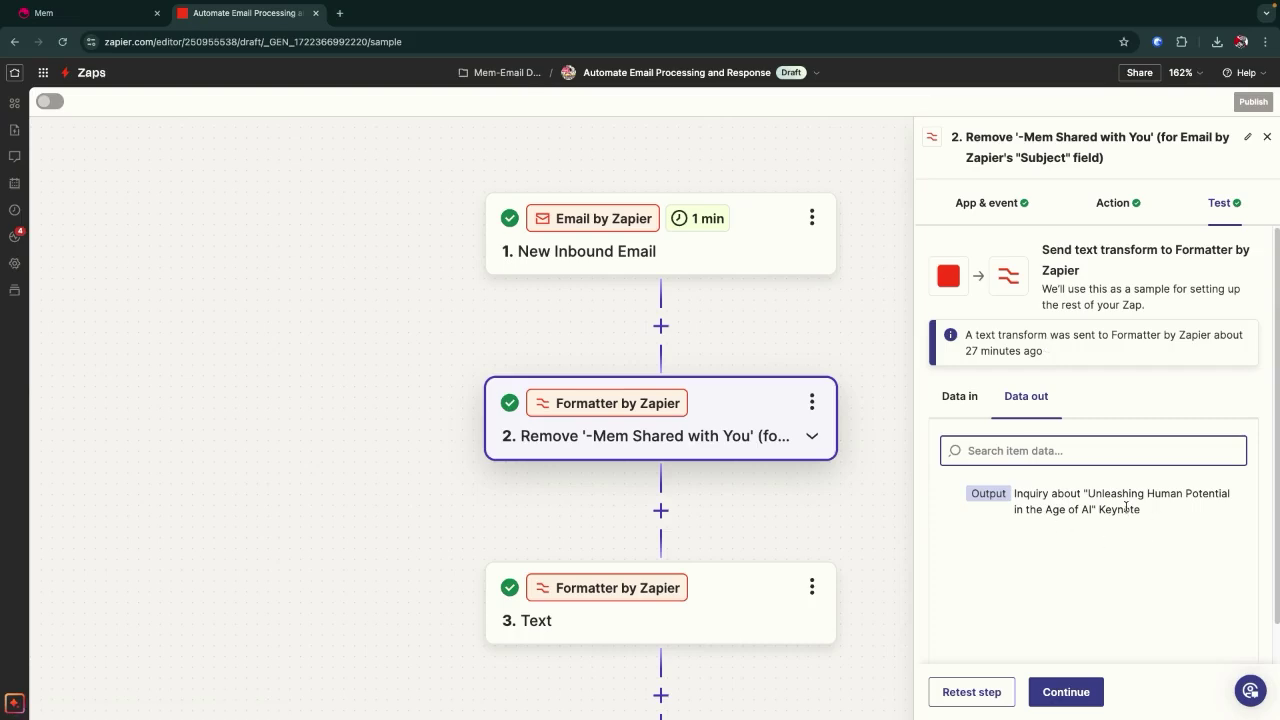
{"action": "scroll", "coordinate": [750, 415], "scroll_direction": "down", "scroll_amount": 2}
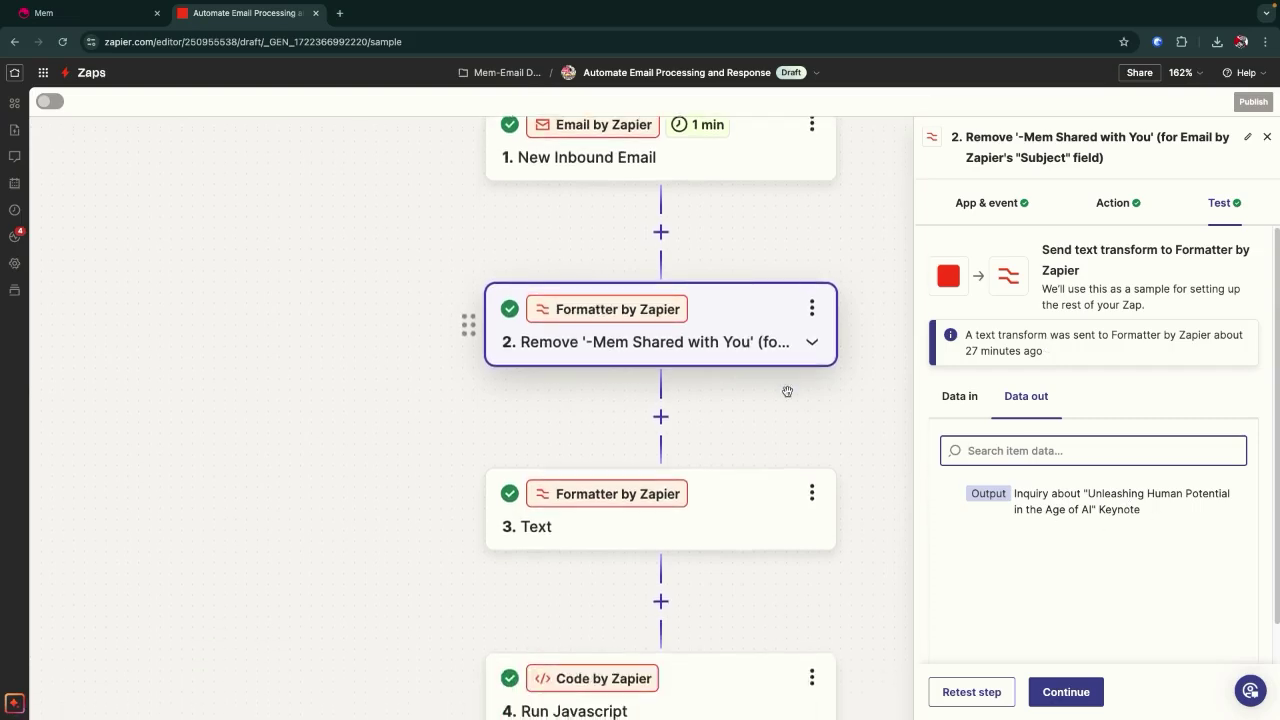
Examine the Convert HTML to Markdown settings and the test output of the Text Formatter step
{"action": "left_click", "coordinate": [734, 474]}
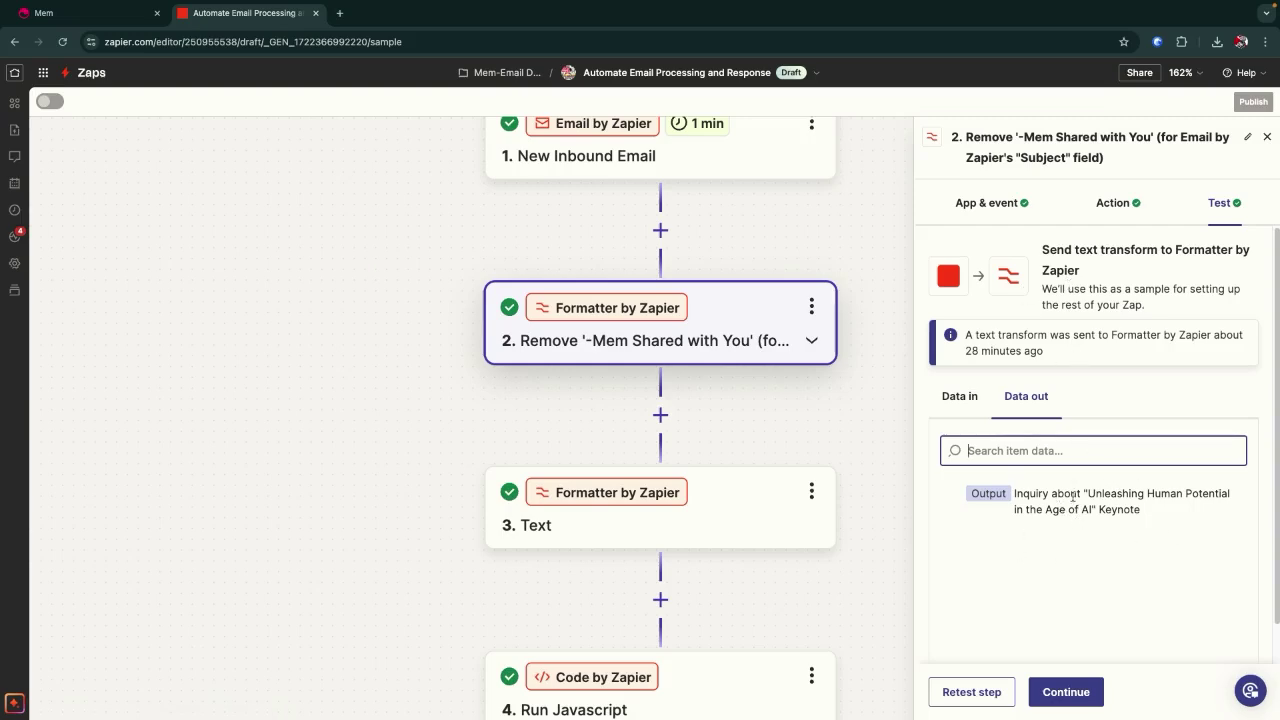
{"action": "left_click", "coordinate": [711, 511]}
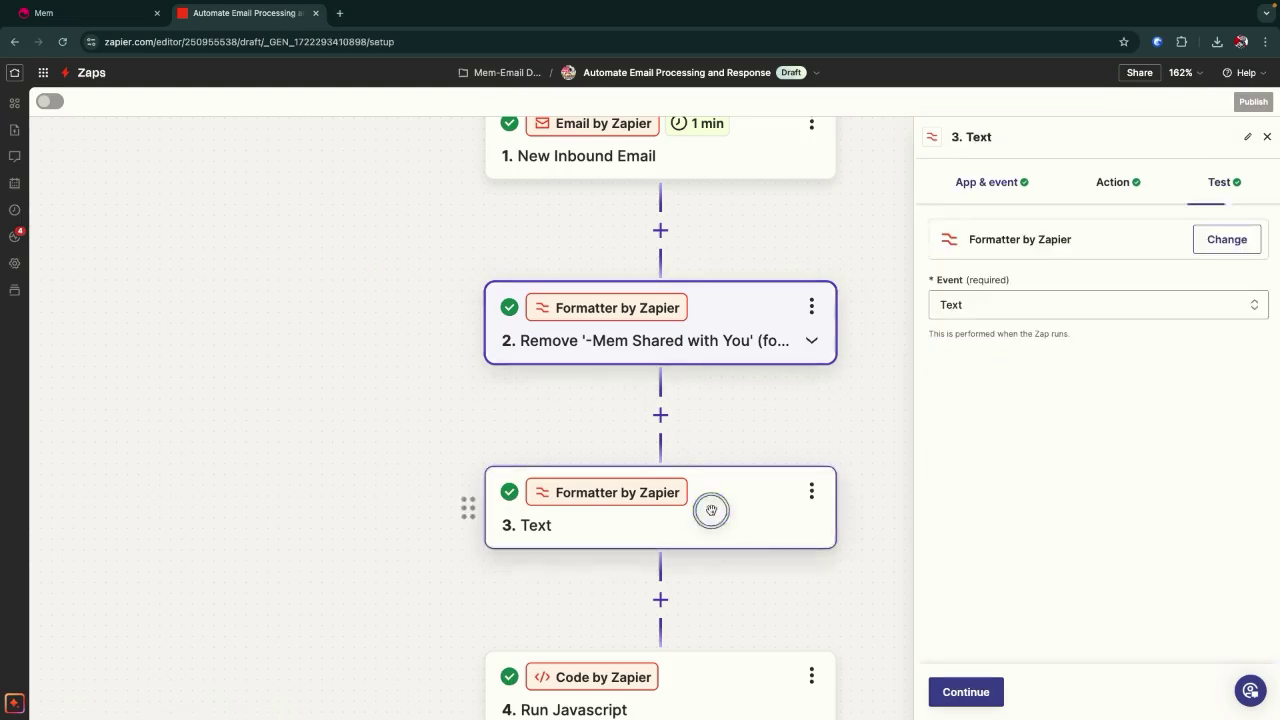
{"action": "left_click", "coordinate": [1107, 186]}
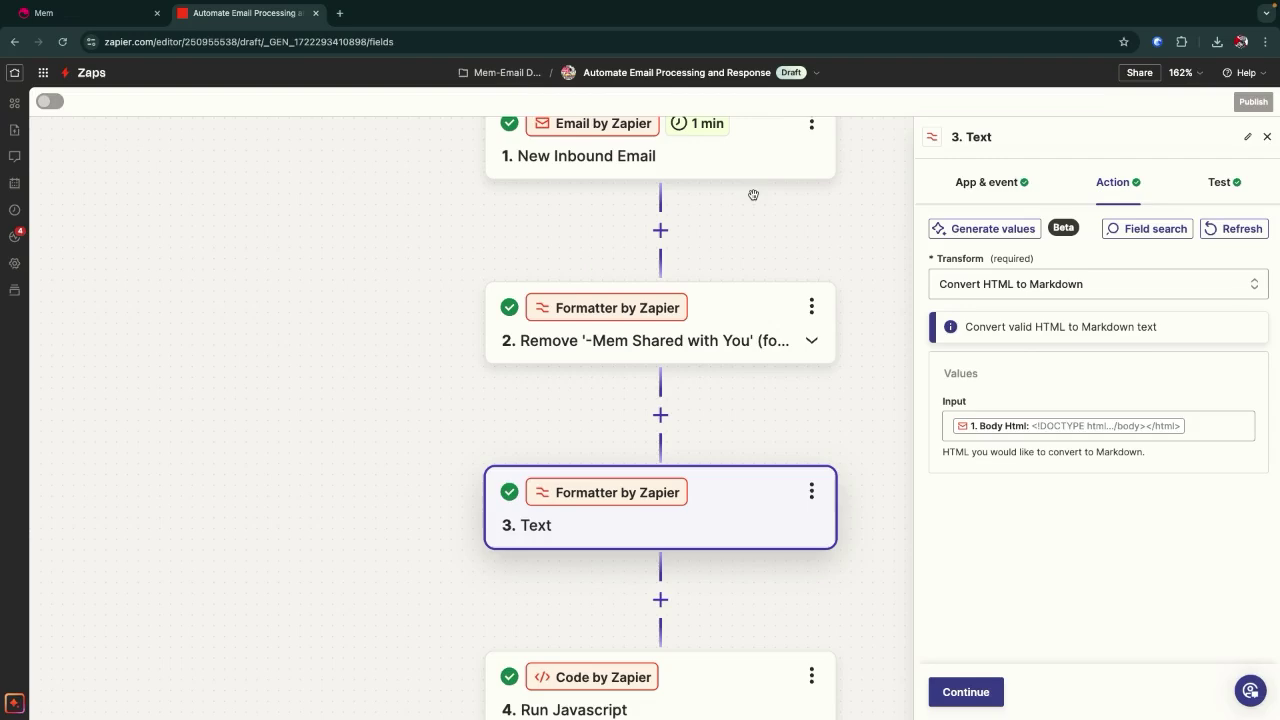
{"action": "left_click", "coordinate": [1222, 188]}
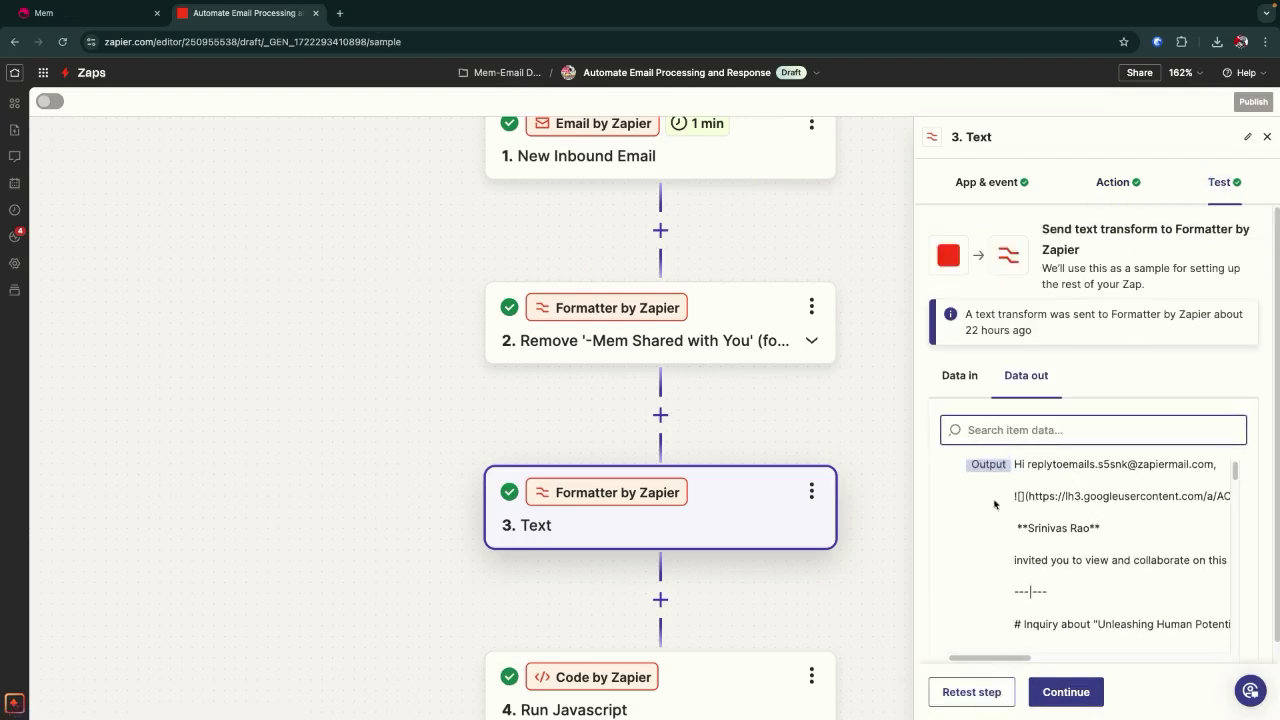
{"action": "scroll", "coordinate": [1106, 517], "scroll_direction": "down", "scroll_amount": 1}
{"action": "scroll", "coordinate": [1060, 500], "scroll_direction": "down", "scroll_amount": 5}
{"action": "scroll", "coordinate": [1062, 502], "scroll_direction": "down", "scroll_amount": 5}
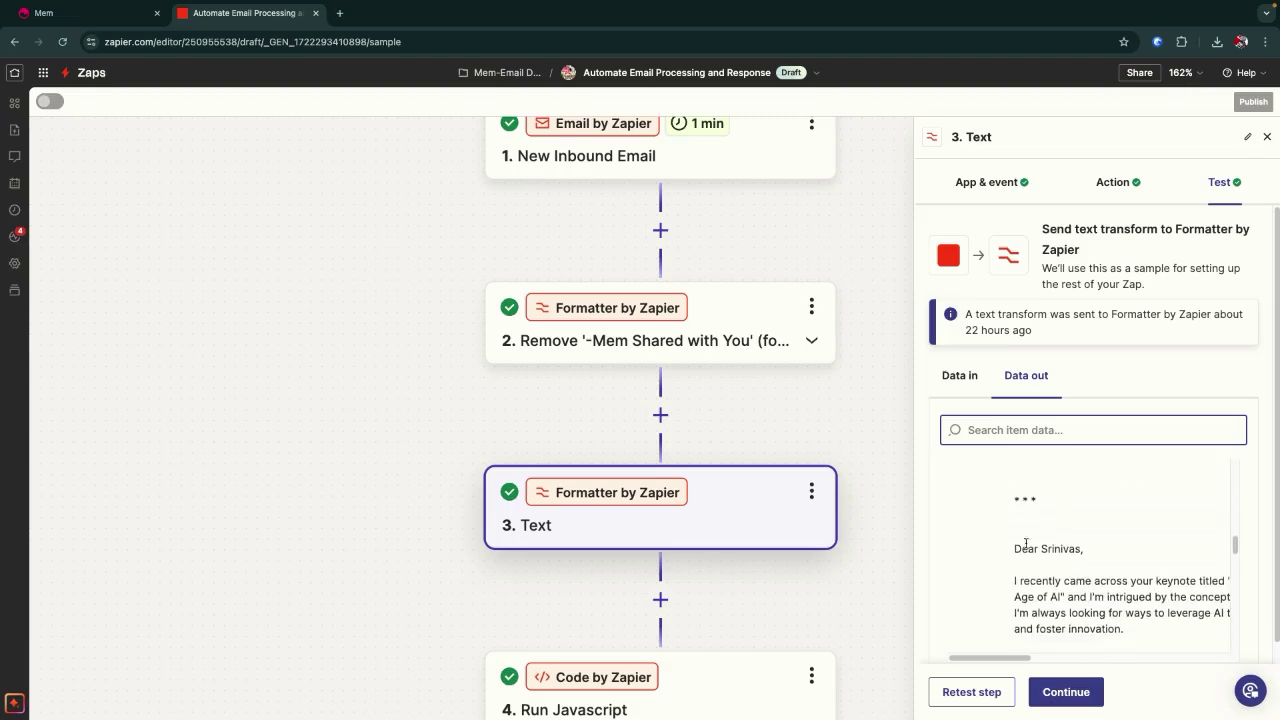
{"action": "scroll", "coordinate": [1065, 545], "scroll_direction": "down", "scroll_amount": 3}
{"action": "scroll", "coordinate": [1074, 521], "scroll_direction": "down", "scroll_amount": 3}
{"action": "scroll", "coordinate": [1074, 521], "scroll_direction": "up", "scroll_amount": 10}
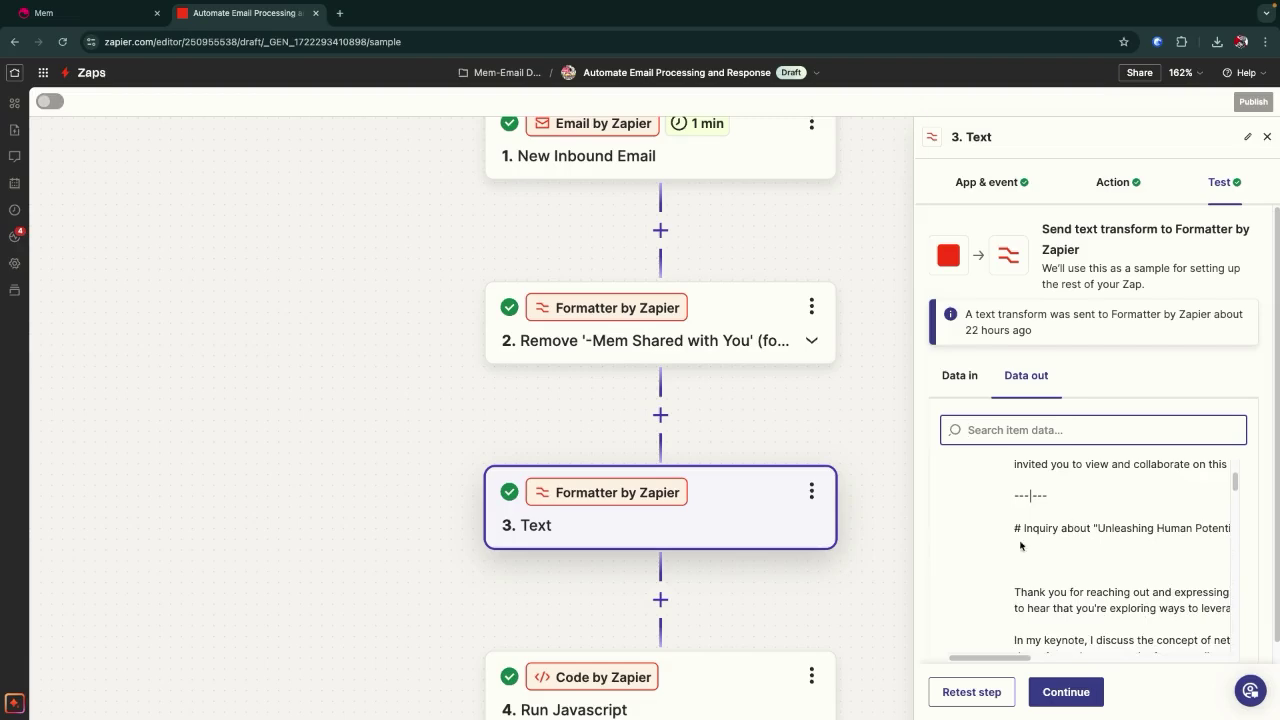
{"action": "scroll", "coordinate": [1104, 514], "scroll_direction": "down", "scroll_amount": 1}
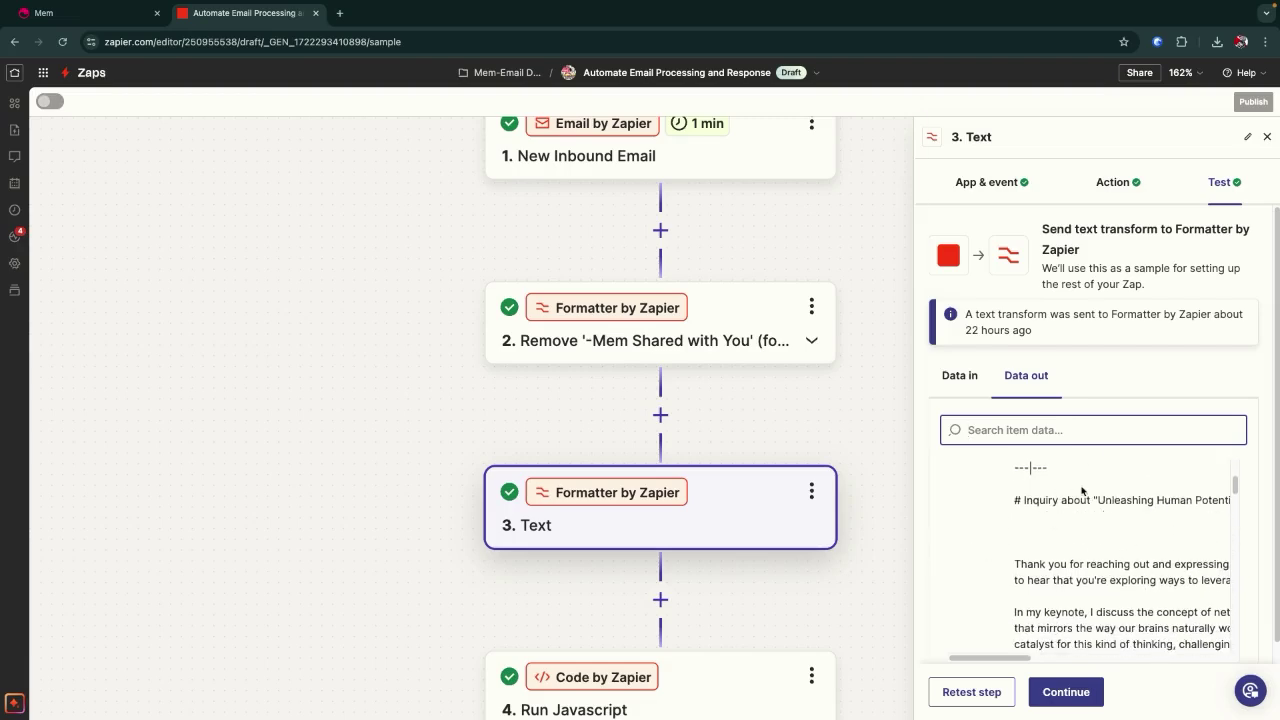
{"action": "scroll", "coordinate": [1076, 493], "scroll_direction": "up", "scroll_amount": 3}
{"action": "scroll", "coordinate": [1081, 504], "scroll_direction": "down", "scroll_amount": 5}
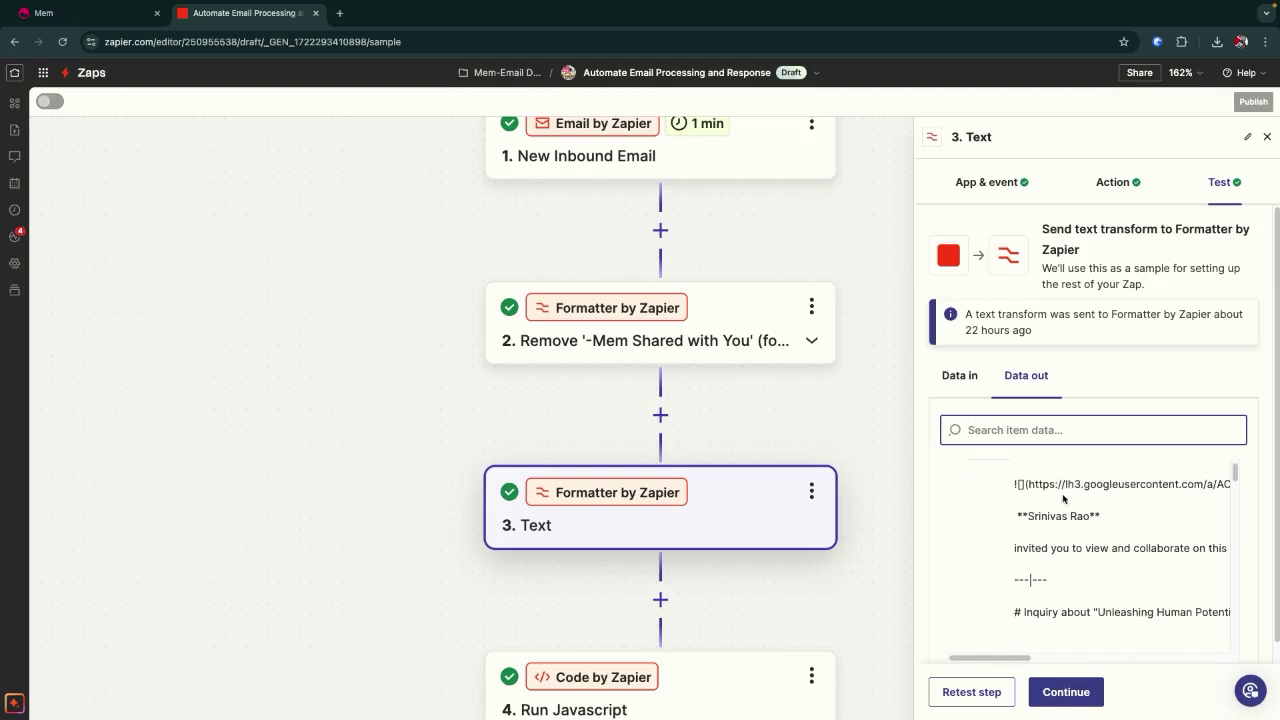
{"action": "scroll", "coordinate": [1096, 530], "scroll_direction": "down", "scroll_amount": 1}
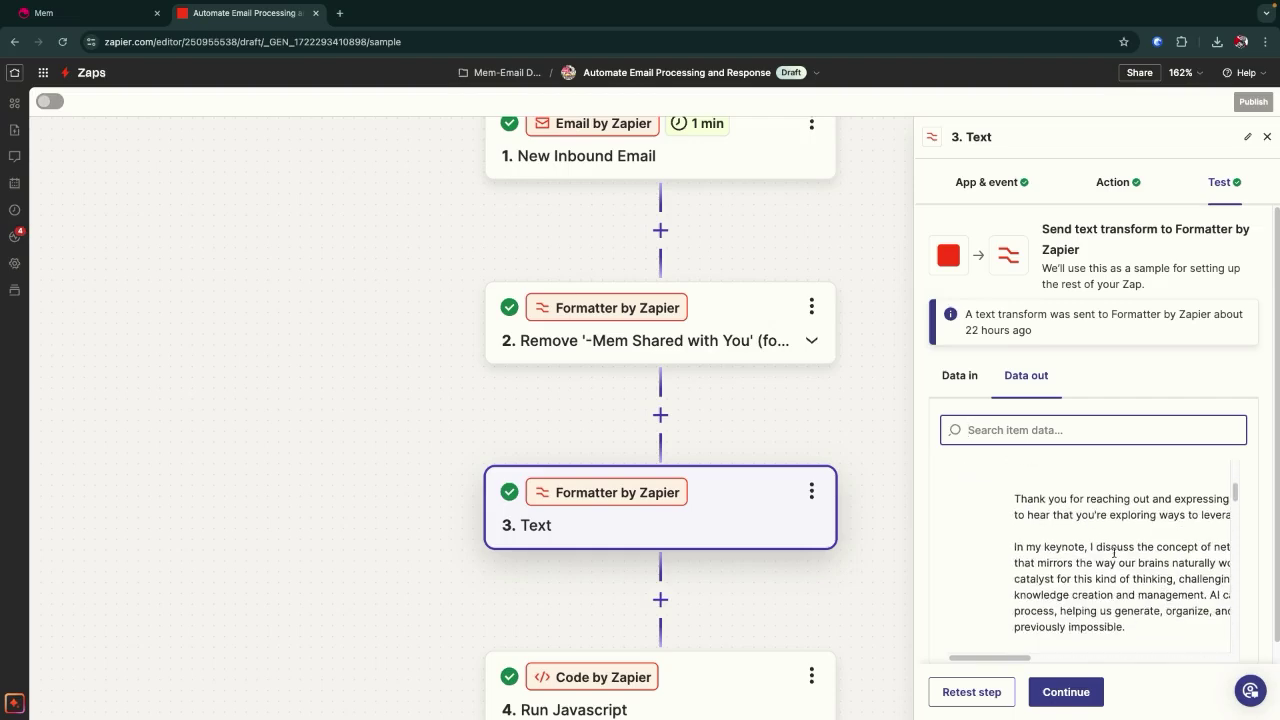
Open the Run Javascript step and compare it with the reply above the divider in the keynote inquiry note in Mem
{"action": "scroll", "coordinate": [860, 481], "scroll_direction": "down", "scroll_amount": 1}
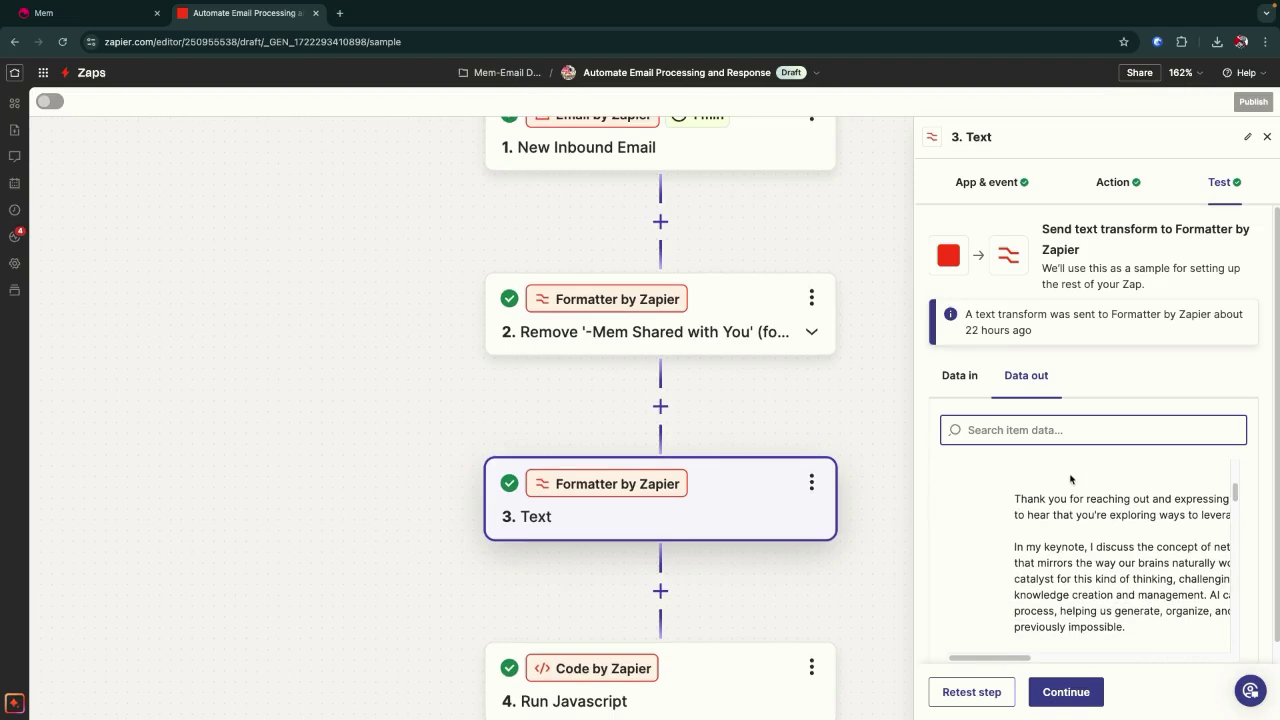
{"action": "scroll", "coordinate": [710, 484], "scroll_direction": "down", "scroll_amount": 5}
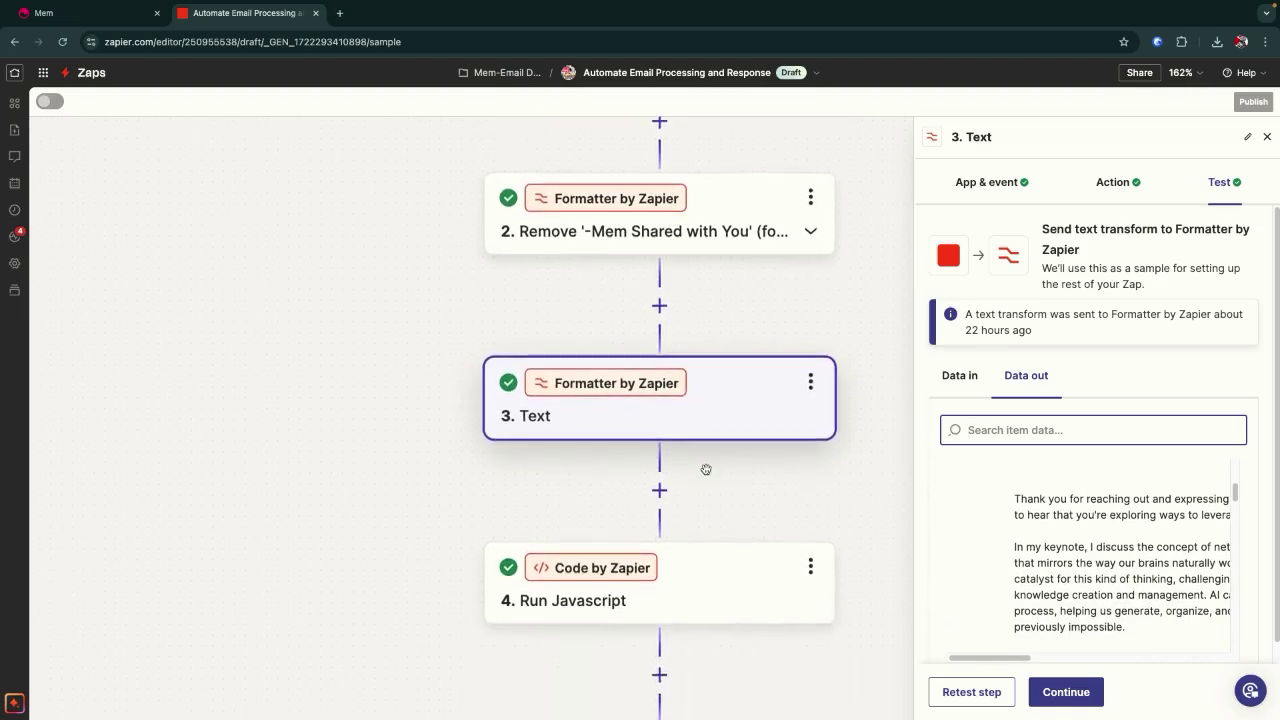
{"action": "scroll", "coordinate": [700, 480], "scroll_direction": "down", "scroll_amount": 1}
{"action": "left_click", "coordinate": [690, 494]}
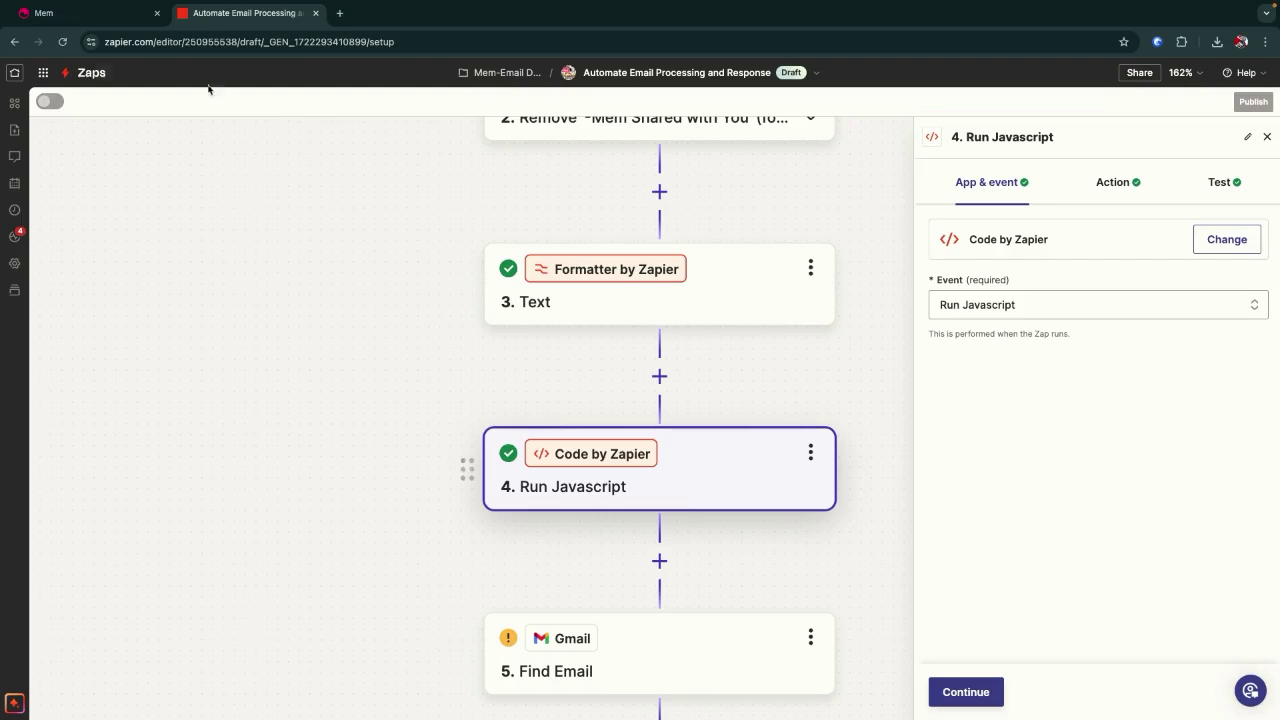
{"action": "left_click", "coordinate": [72, 14]}
{"action": "scroll", "coordinate": [537, 297], "scroll_direction": "down", "scroll_amount": 3}
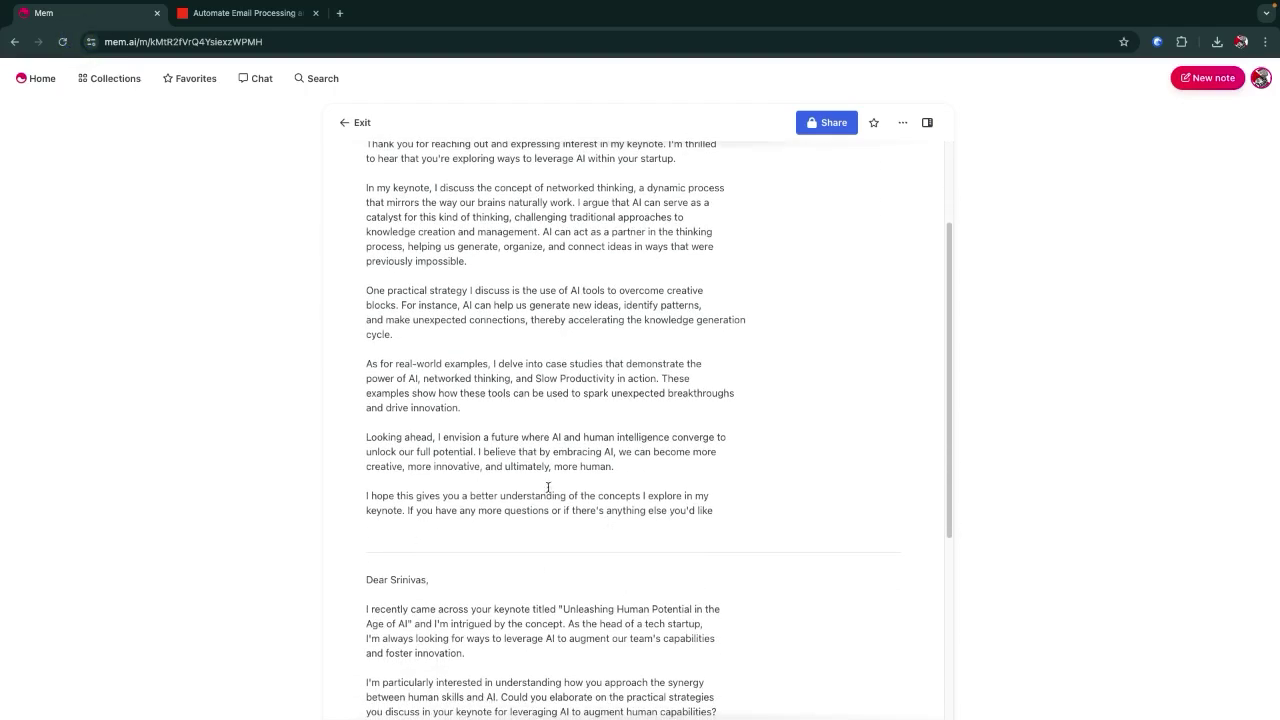
{"action": "scroll", "coordinate": [548, 487], "scroll_direction": "up", "scroll_amount": 3}
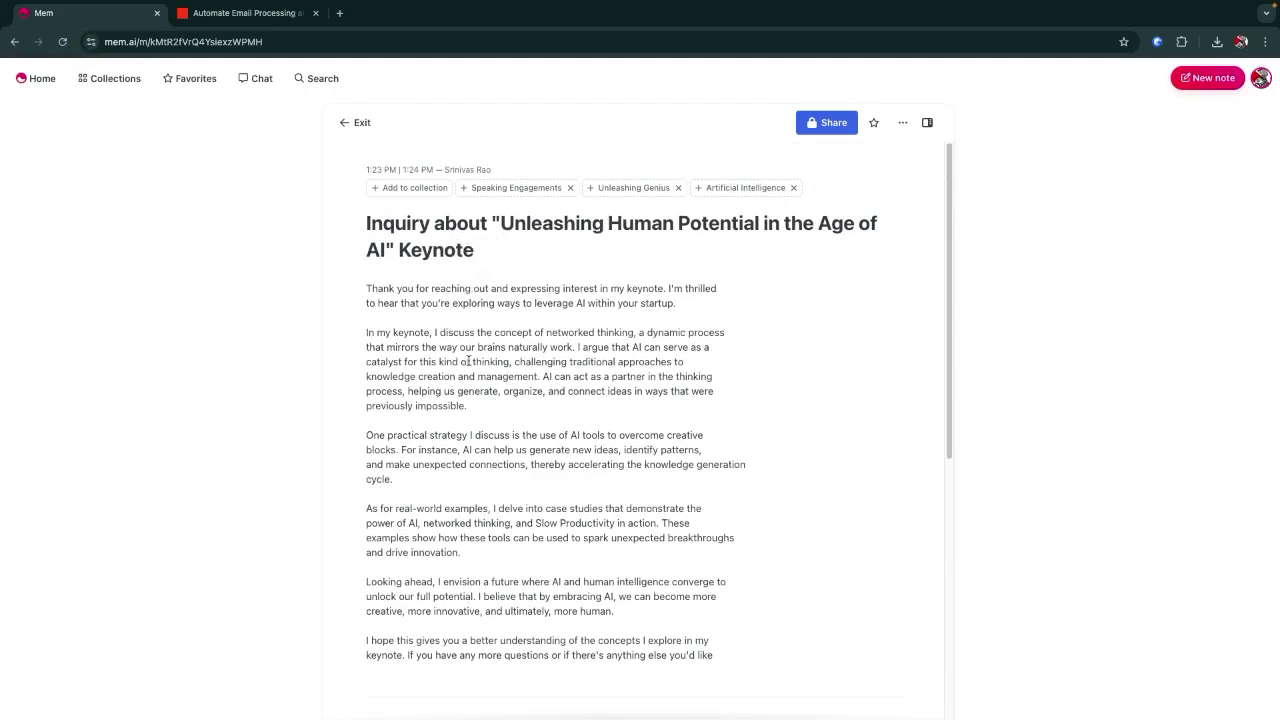
{"action": "left_click", "coordinate": [240, 13]}
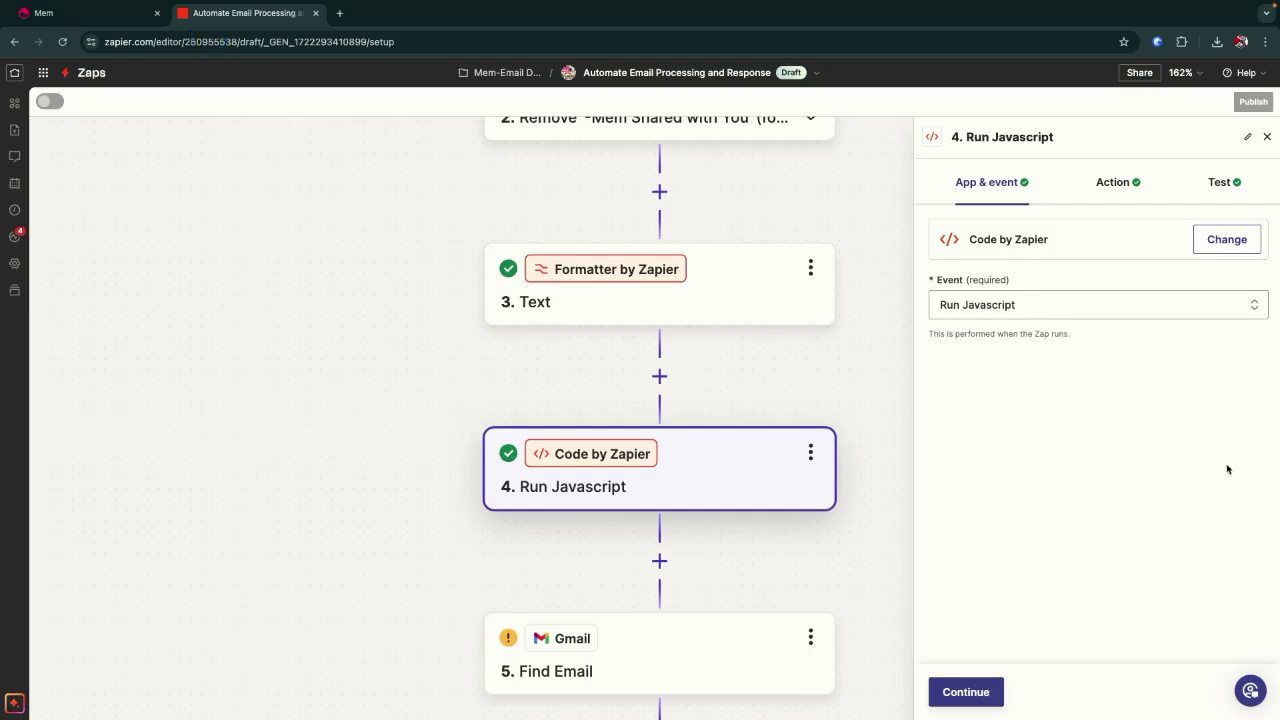
Examine the code and test output of the Run Javascript step that extracts the reply from the email body
{"action": "left_click", "coordinate": [1106, 185]}
{"action": "scroll", "coordinate": [1036, 468], "scroll_direction": "down", "scroll_amount": 1}
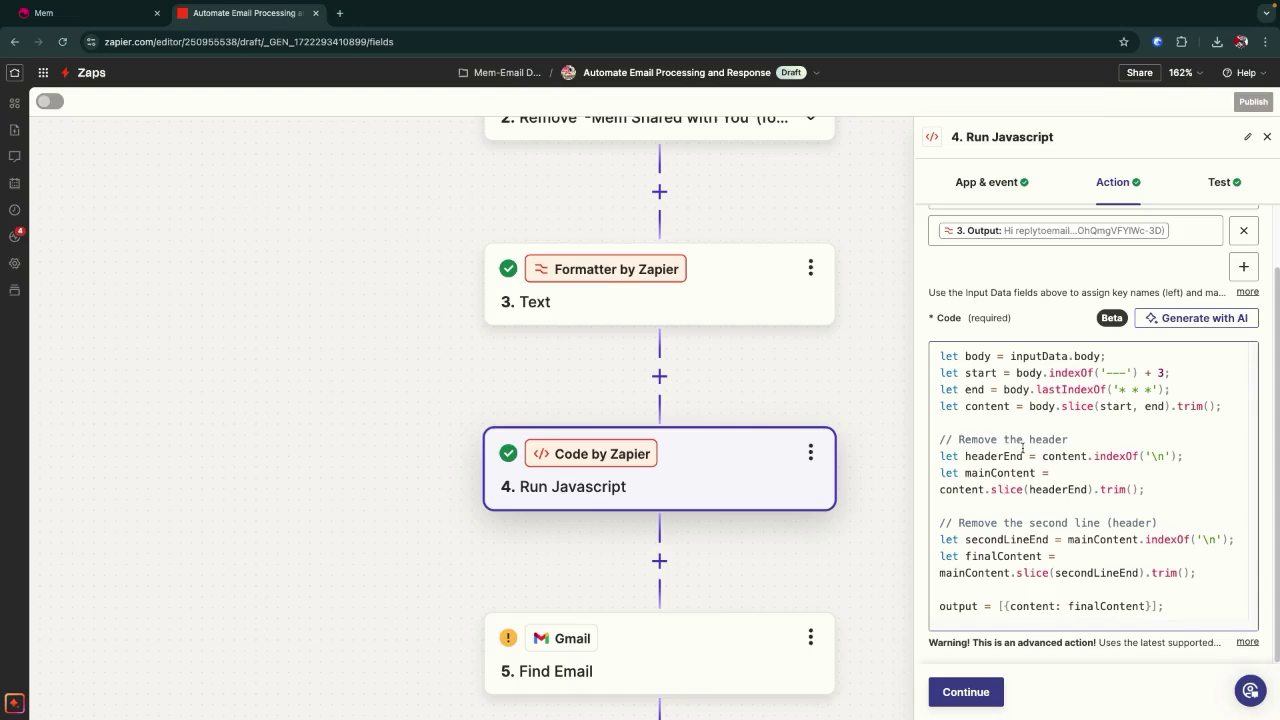
{"action": "left_click", "coordinate": [1222, 182]}
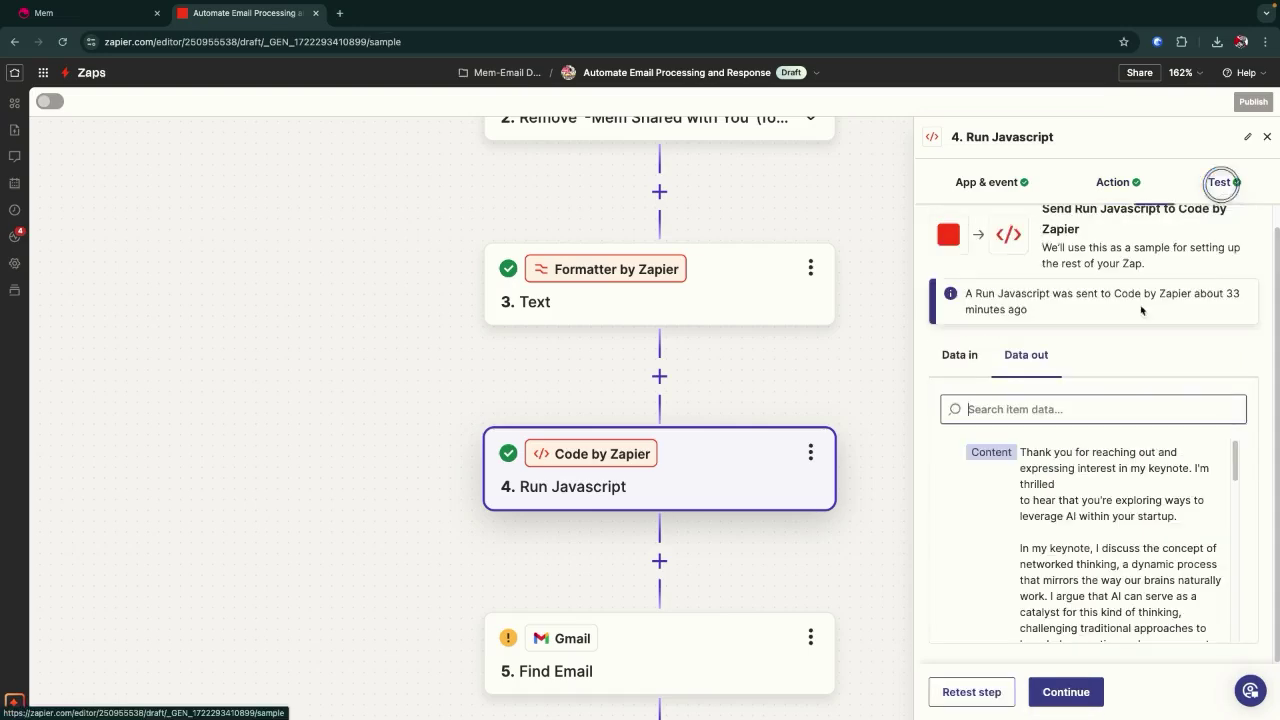
{"action": "scroll", "coordinate": [1103, 497], "scroll_direction": "down", "scroll_amount": 1}
{"action": "scroll", "coordinate": [1100, 500], "scroll_direction": "up", "scroll_amount": 1}
{"action": "scroll", "coordinate": [1097, 499], "scroll_direction": "down", "scroll_amount": 2}
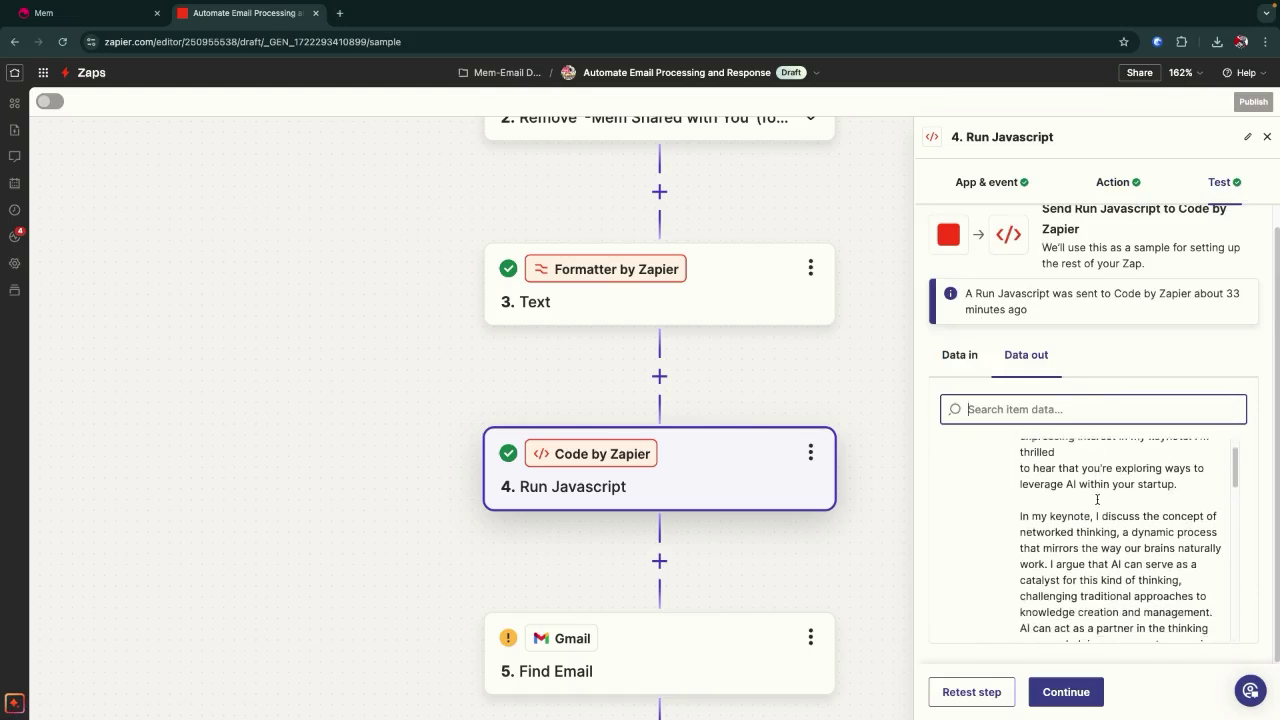
{"action": "scroll", "coordinate": [1097, 499], "scroll_direction": "down", "scroll_amount": 5}
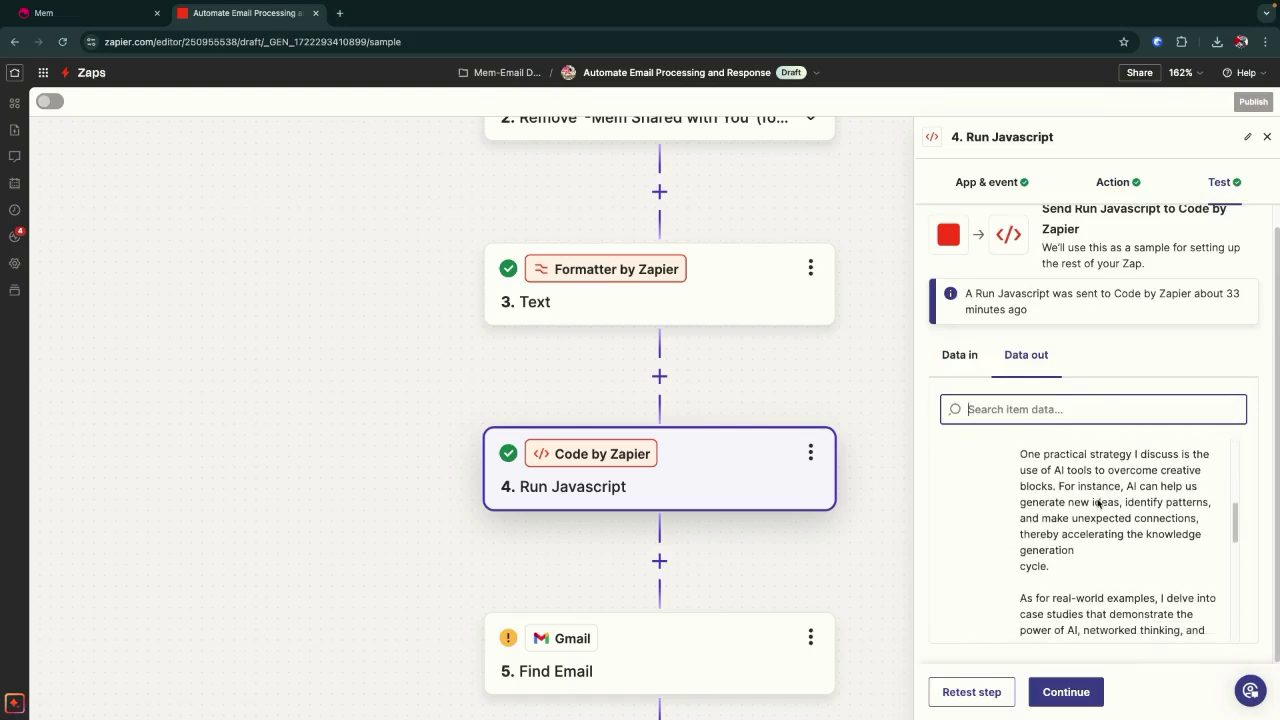
{"action": "scroll", "coordinate": [1097, 499], "scroll_direction": "down", "scroll_amount": 5}
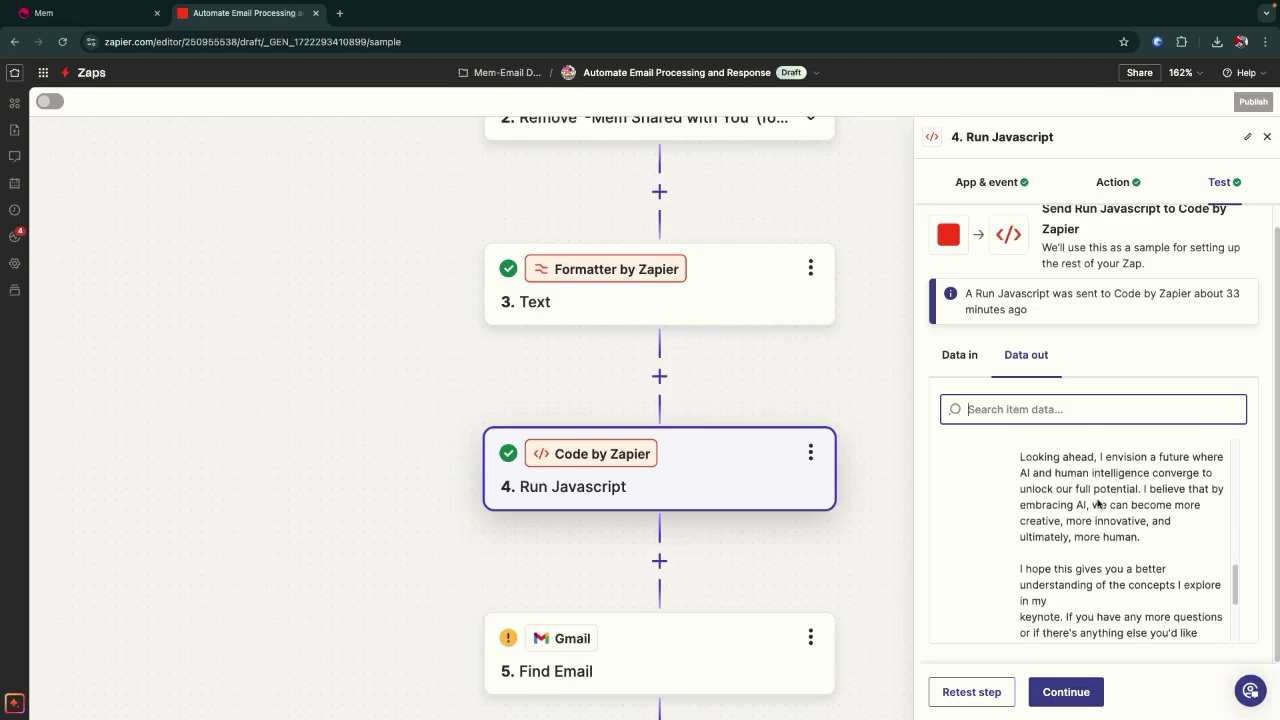
{"action": "scroll", "coordinate": [1097, 502], "scroll_direction": "down", "scroll_amount": 1}
{"action": "scroll", "coordinate": [1026, 495], "scroll_direction": "down", "scroll_amount": 1}
{"action": "scroll", "coordinate": [1035, 488], "scroll_direction": "up", "scroll_amount": 5}
{"action": "scroll", "coordinate": [1040, 488], "scroll_direction": "up", "scroll_amount": 3}
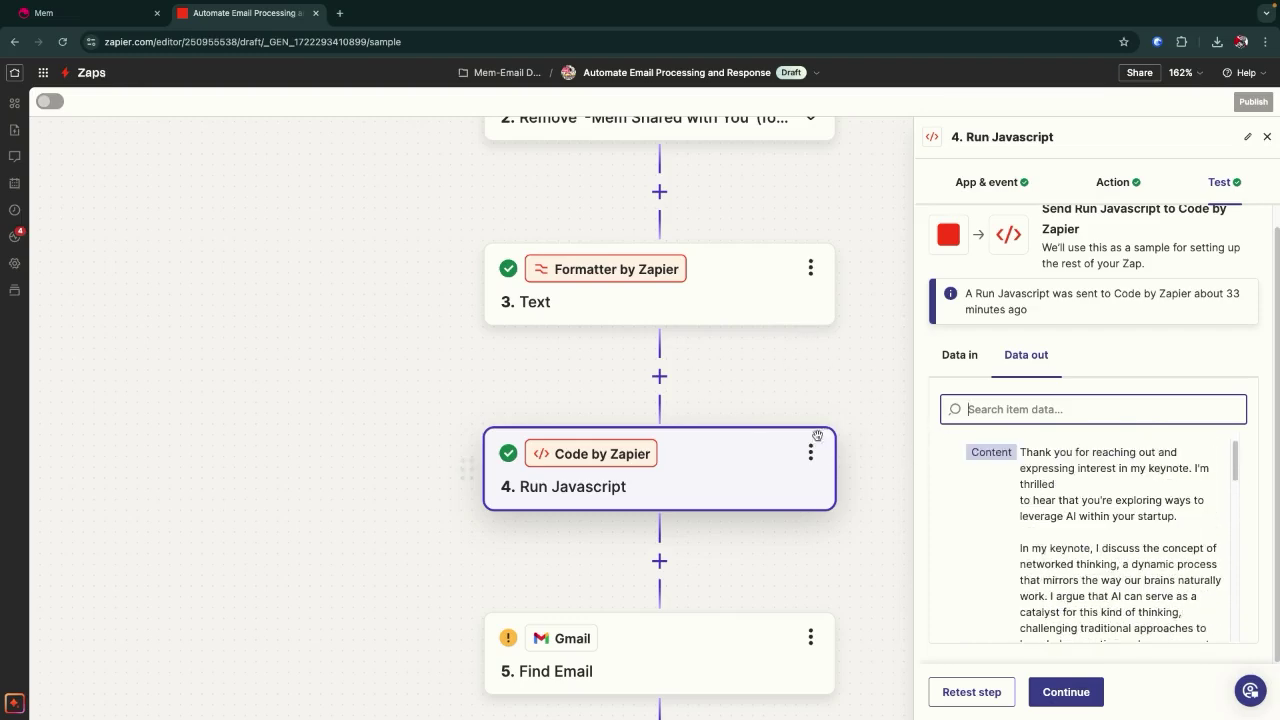
Open the Gmail Find Email step and check which Gmail account it uses
{"action": "scroll", "coordinate": [751, 402], "scroll_direction": "down", "scroll_amount": 2}
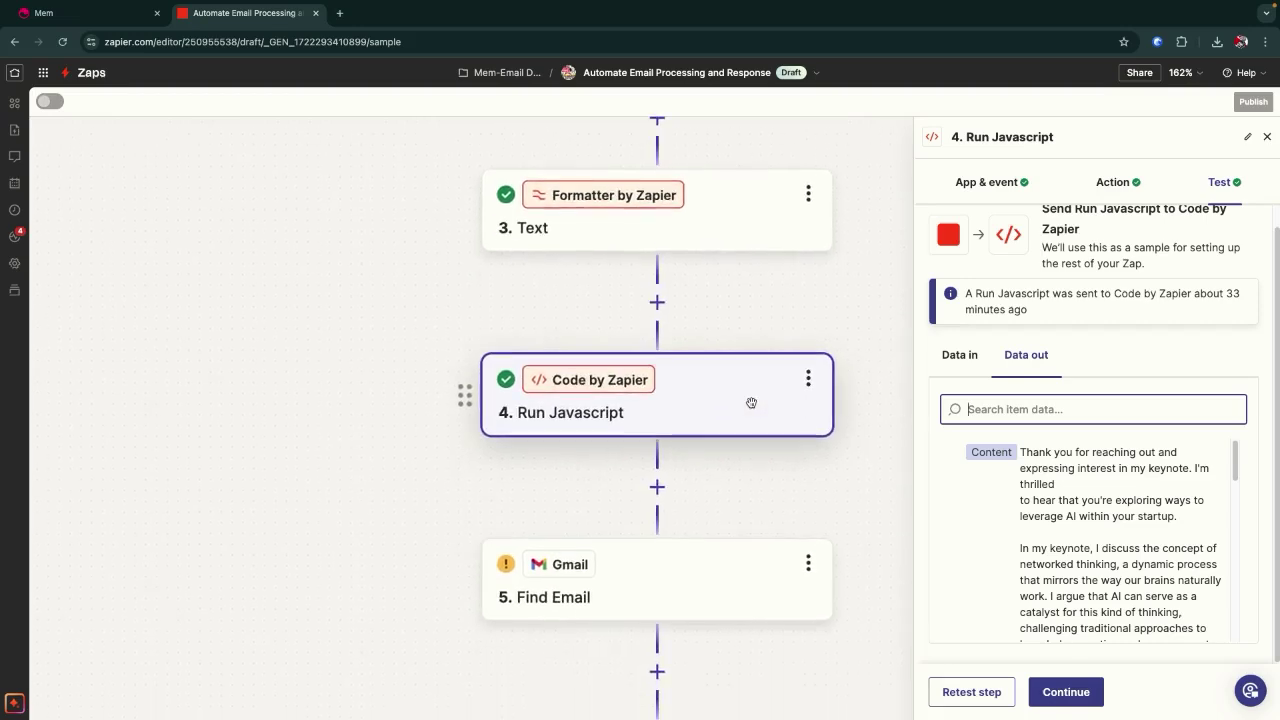
{"action": "left_click", "coordinate": [681, 591]}
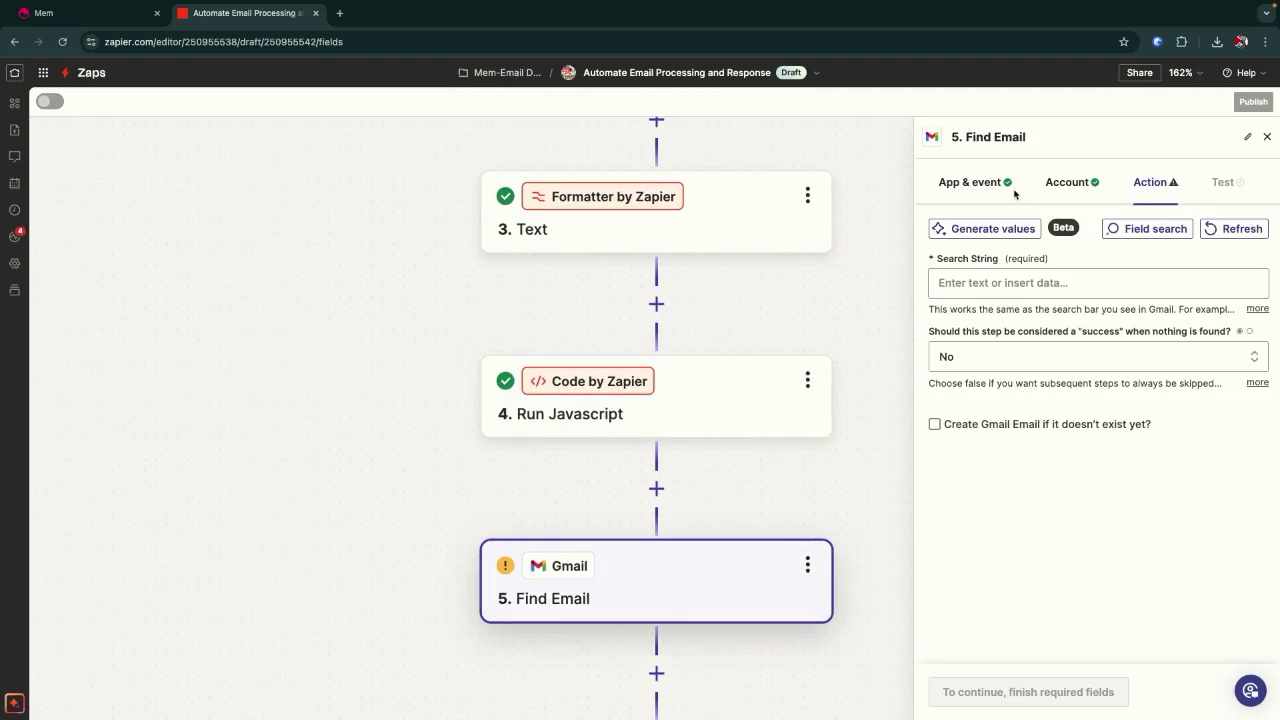
{"action": "left_click", "coordinate": [1078, 190]}
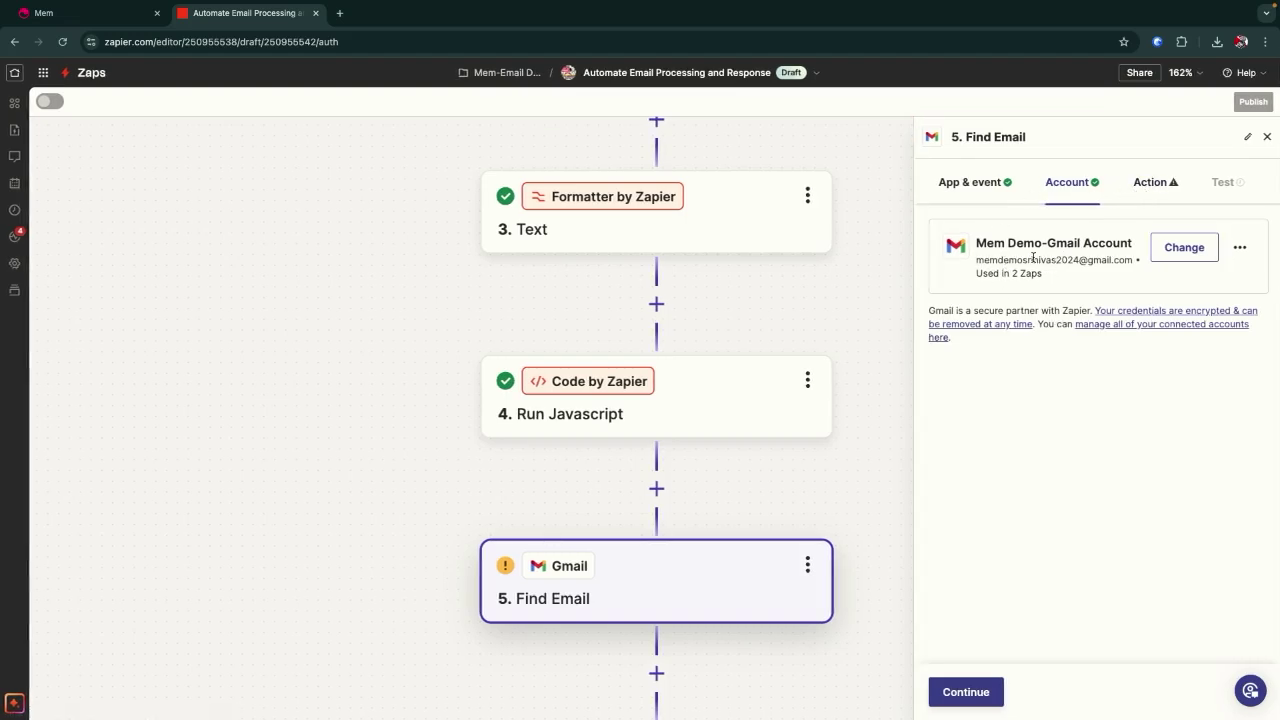
Set the Find Email step's Search String to the Output of step 2, Remove '-Mem Shared with You'
{"action": "left_click", "coordinate": [1140, 181]}
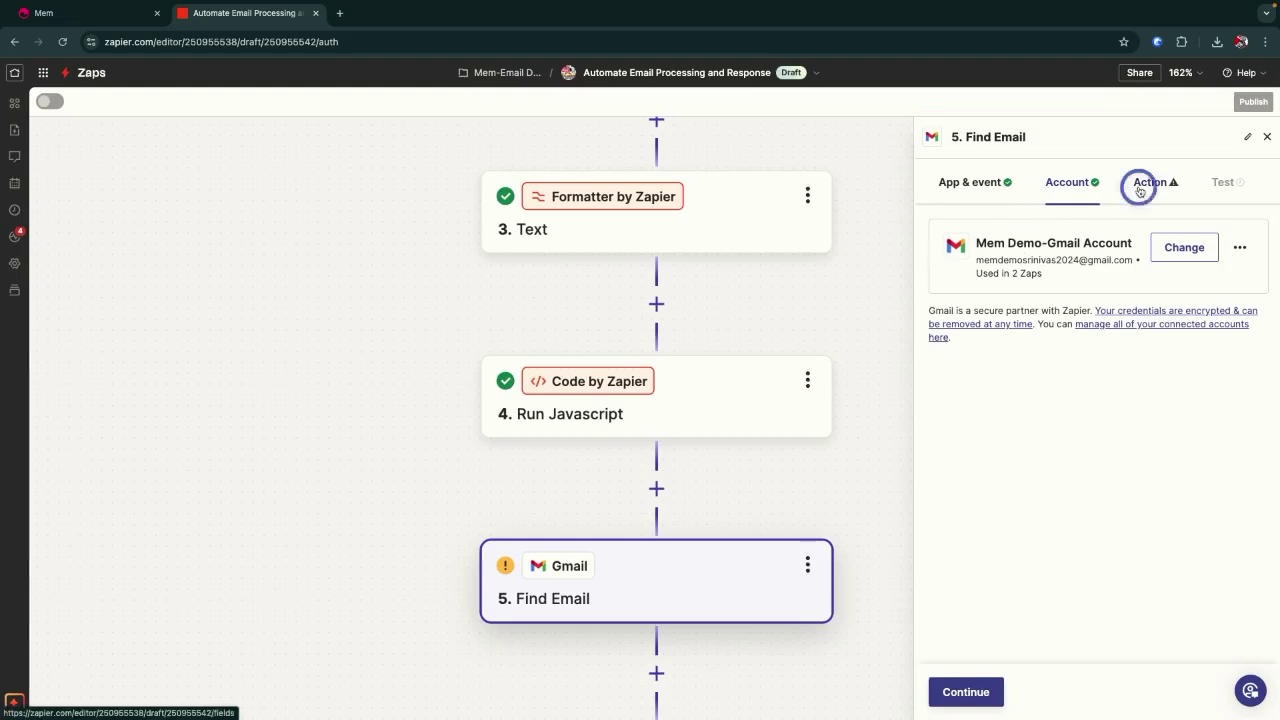
{"action": "left_click", "coordinate": [1026, 288]}
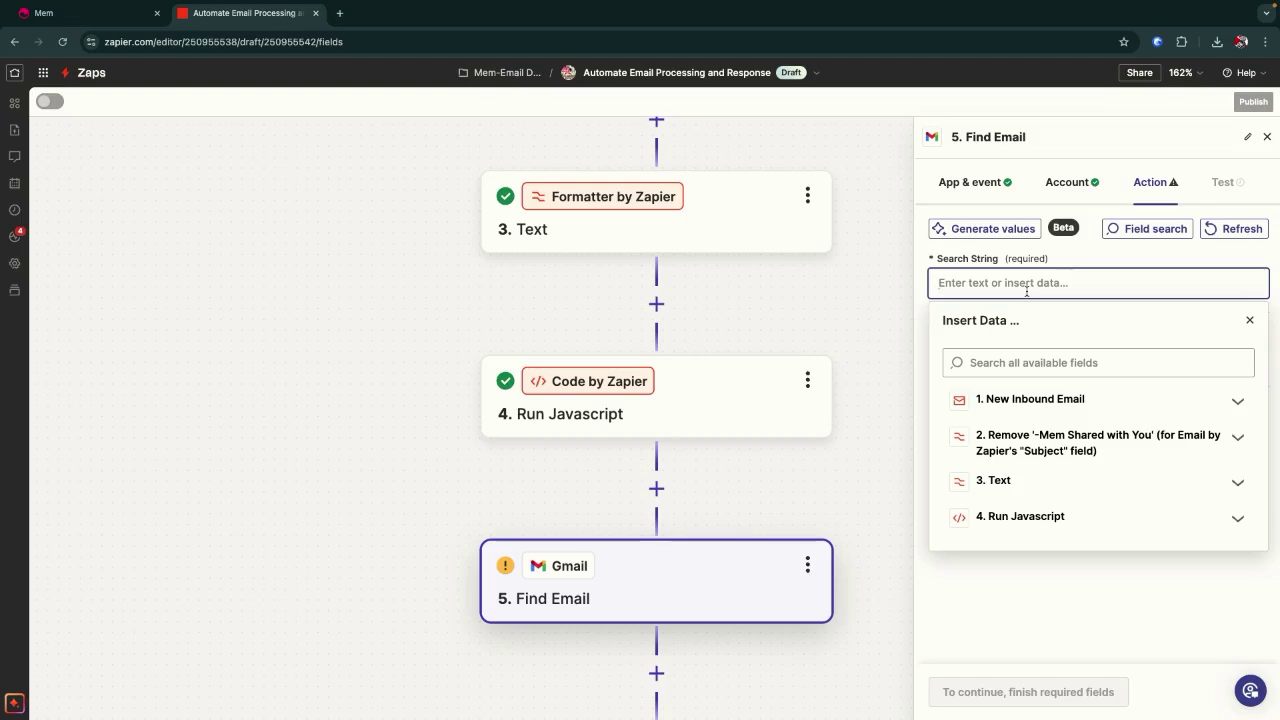
{"action": "left_click", "coordinate": [1008, 452]}
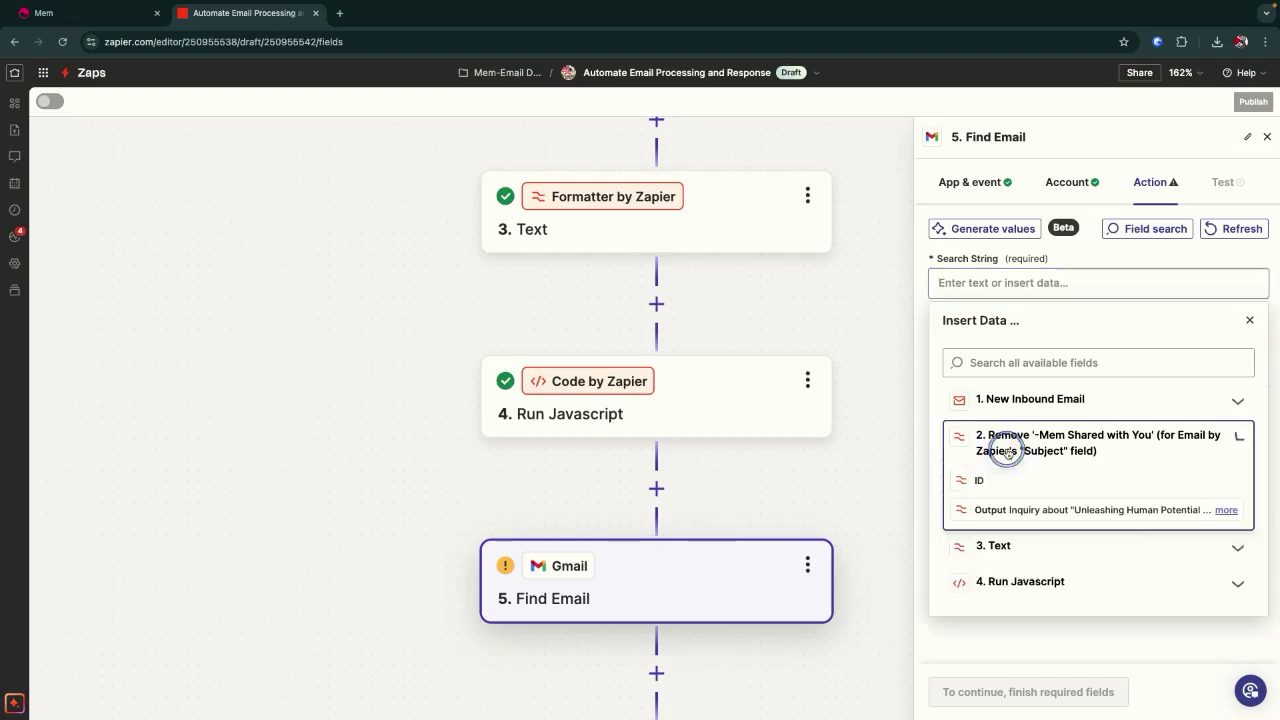
{"action": "left_click", "coordinate": [1020, 511]}
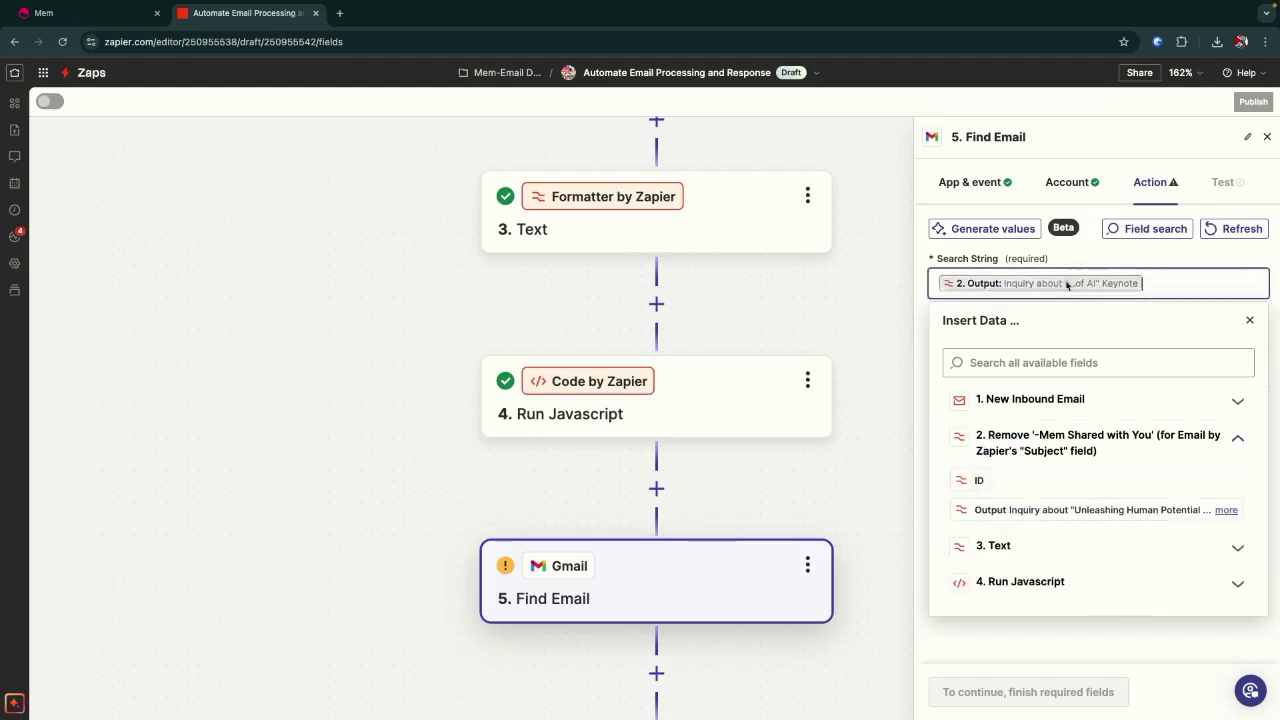
{"action": "left_click", "coordinate": [1023, 636]}
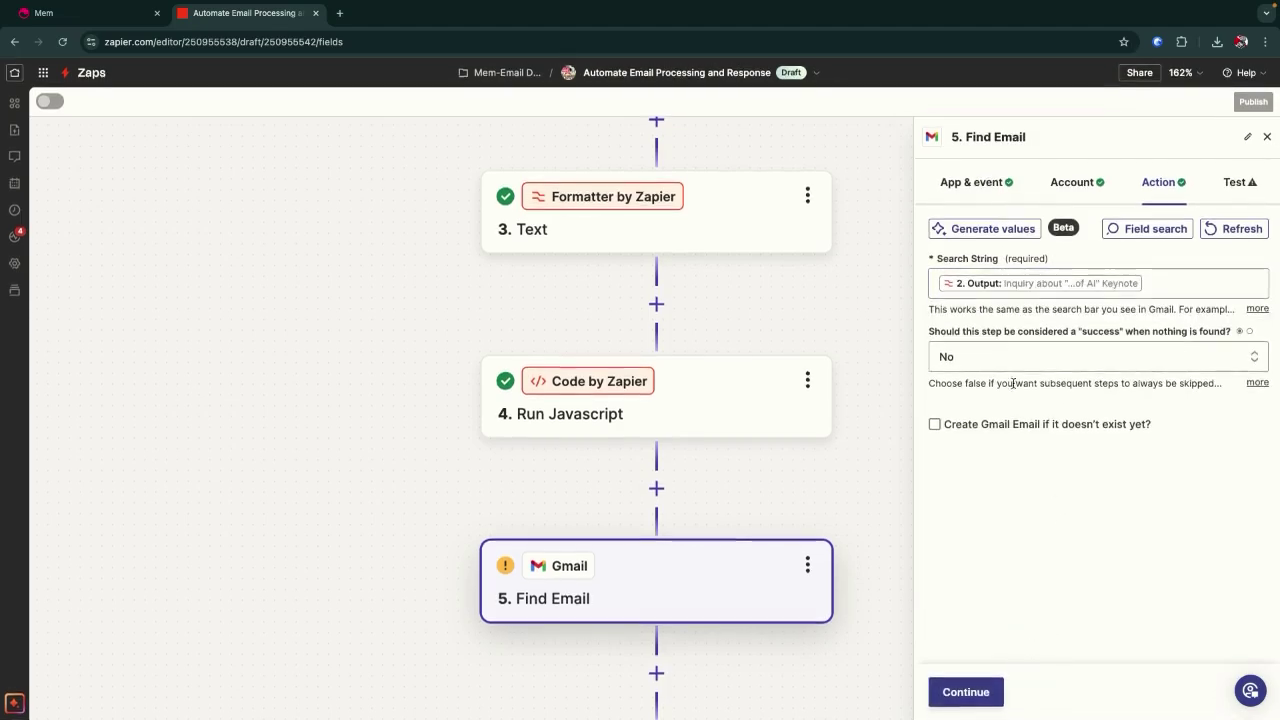
Test the Find Email step and review the email data it returns, including the message and thread ID fields
{"action": "left_click", "coordinate": [965, 696]}
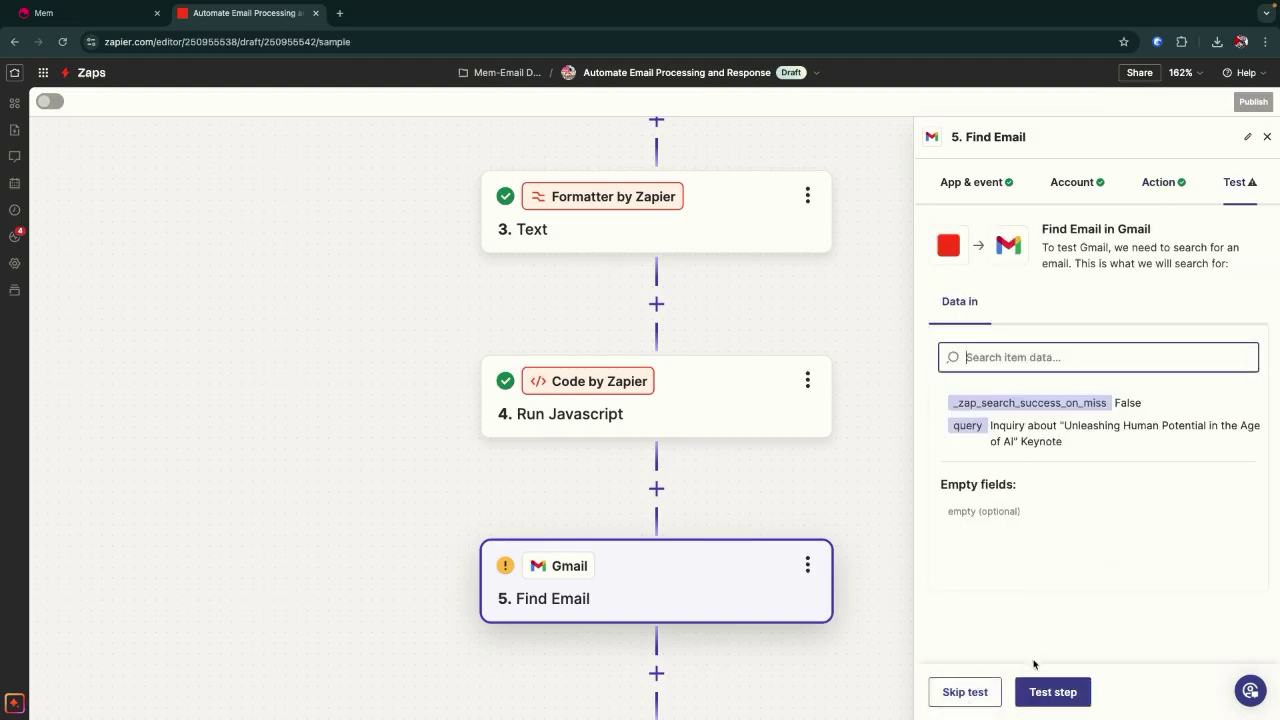
{"action": "left_click", "coordinate": [1051, 690]}
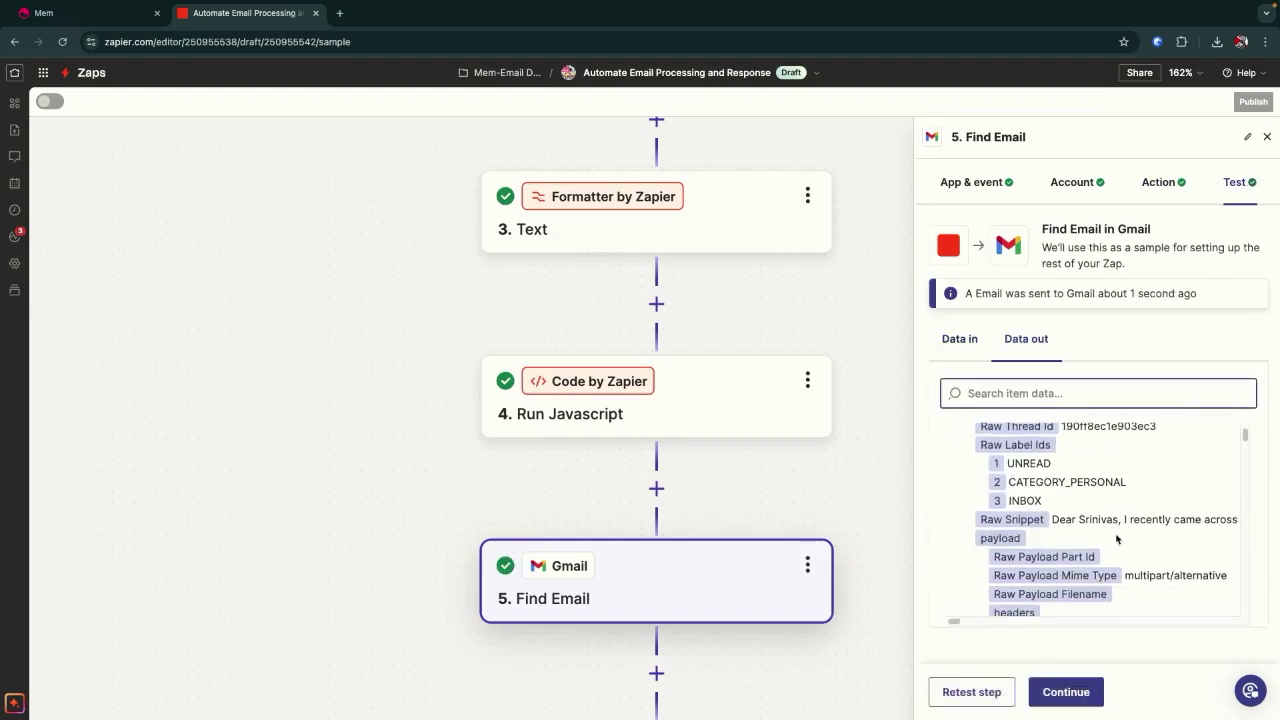
{"action": "scroll", "coordinate": [1117, 540], "scroll_direction": "down", "scroll_amount": 1}
{"action": "scroll", "coordinate": [1077, 503], "scroll_direction": "up", "scroll_amount": 2}
{"action": "scroll", "coordinate": [1077, 503], "scroll_direction": "down", "scroll_amount": 1}
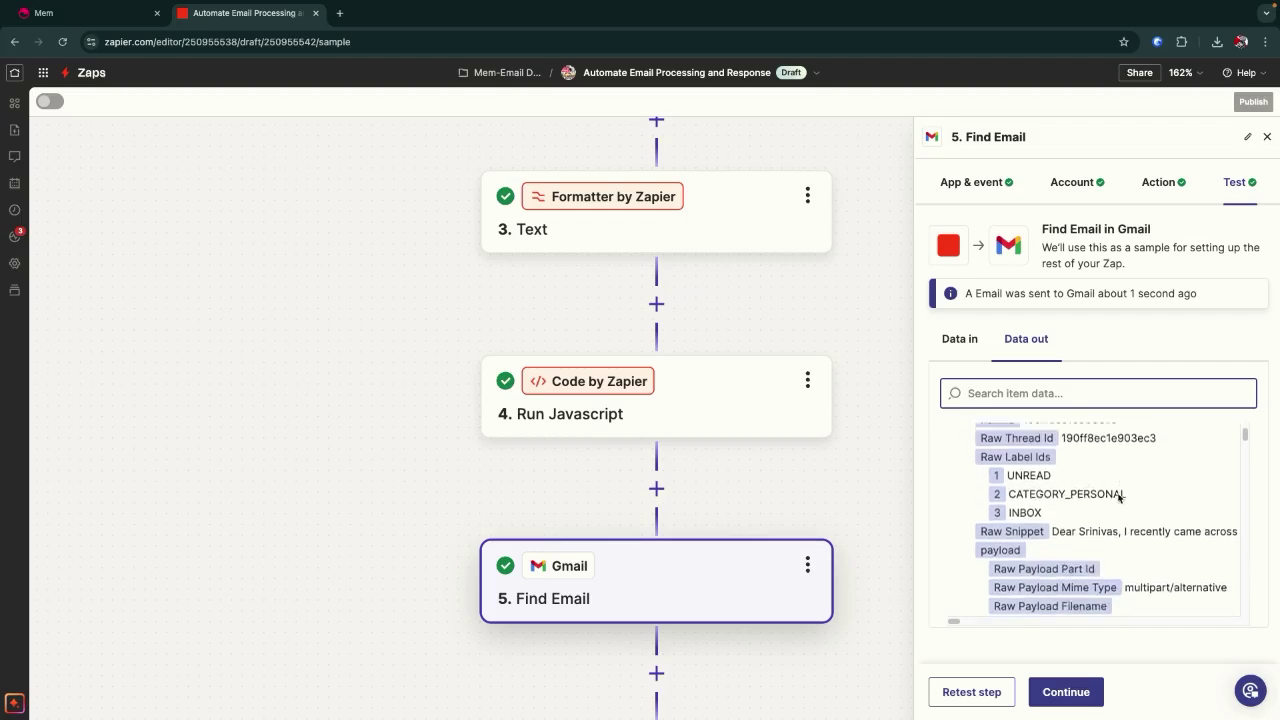
{"action": "scroll", "coordinate": [1118, 497], "scroll_direction": "down", "scroll_amount": 1}
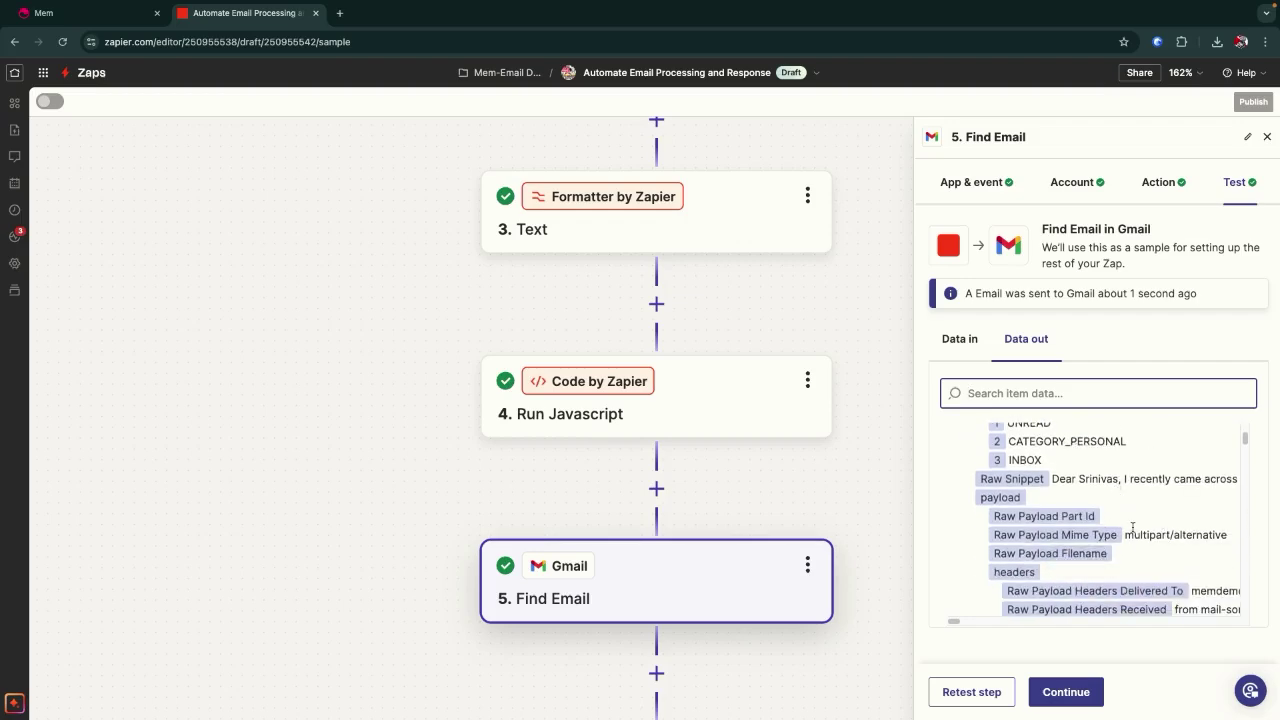
{"action": "scroll", "coordinate": [1130, 527], "scroll_direction": "down", "scroll_amount": 2}
{"action": "scroll", "coordinate": [1053, 509], "scroll_direction": "down", "scroll_amount": 8}
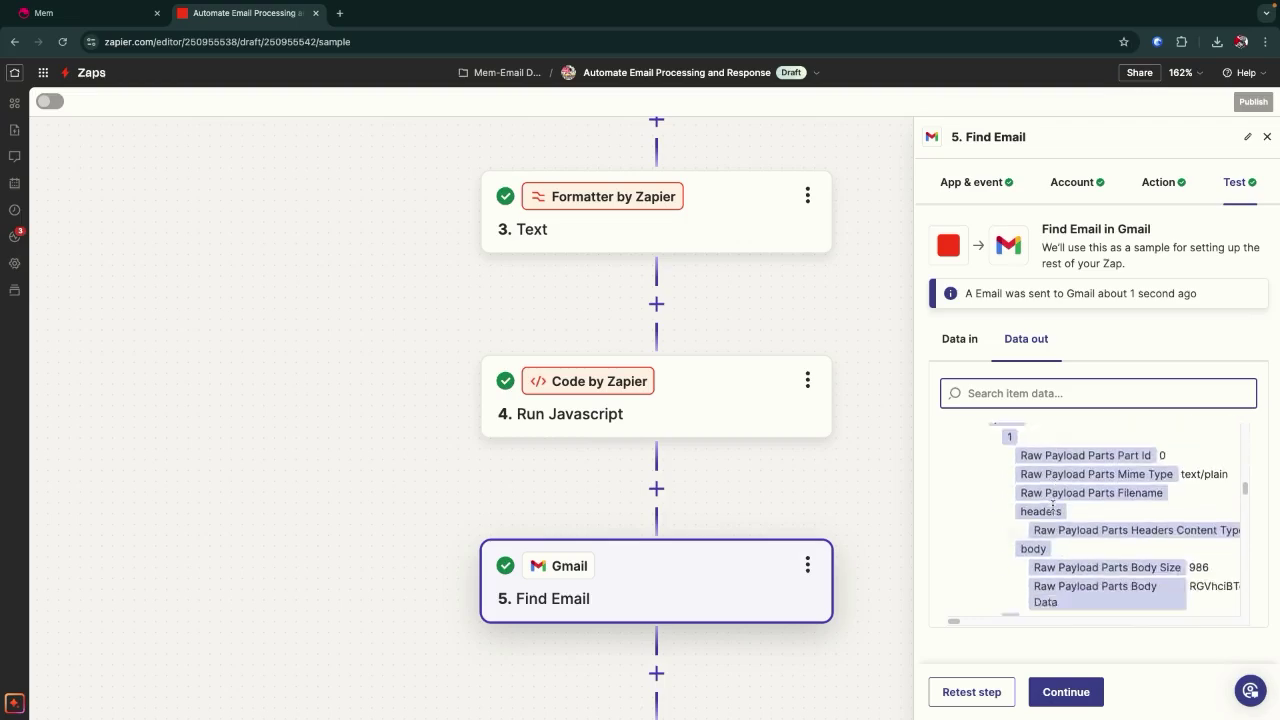
{"action": "scroll", "coordinate": [1105, 530], "scroll_direction": "down", "scroll_amount": 6}
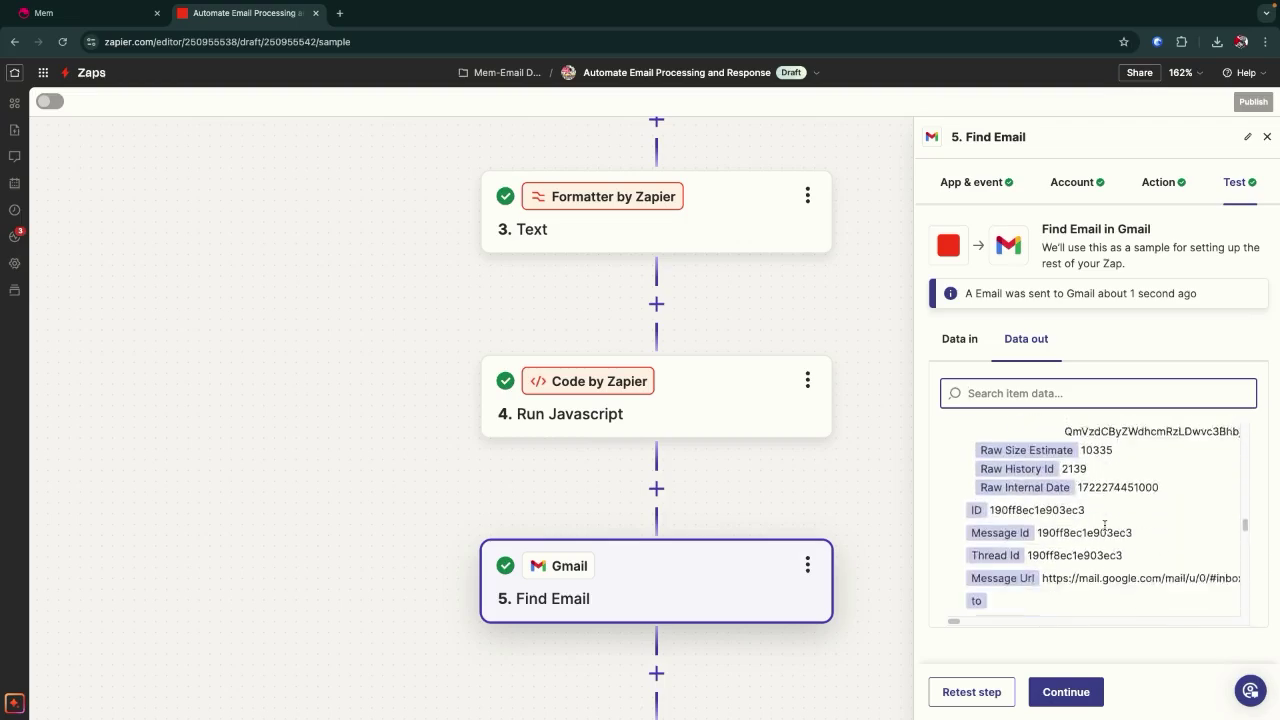
Open the Send Email step after Find Email and change its Gmail event to Reply to Email
{"action": "scroll", "coordinate": [725, 497], "scroll_direction": "down", "scroll_amount": 1}
{"action": "scroll", "coordinate": [725, 497], "scroll_direction": "down", "scroll_amount": 5}
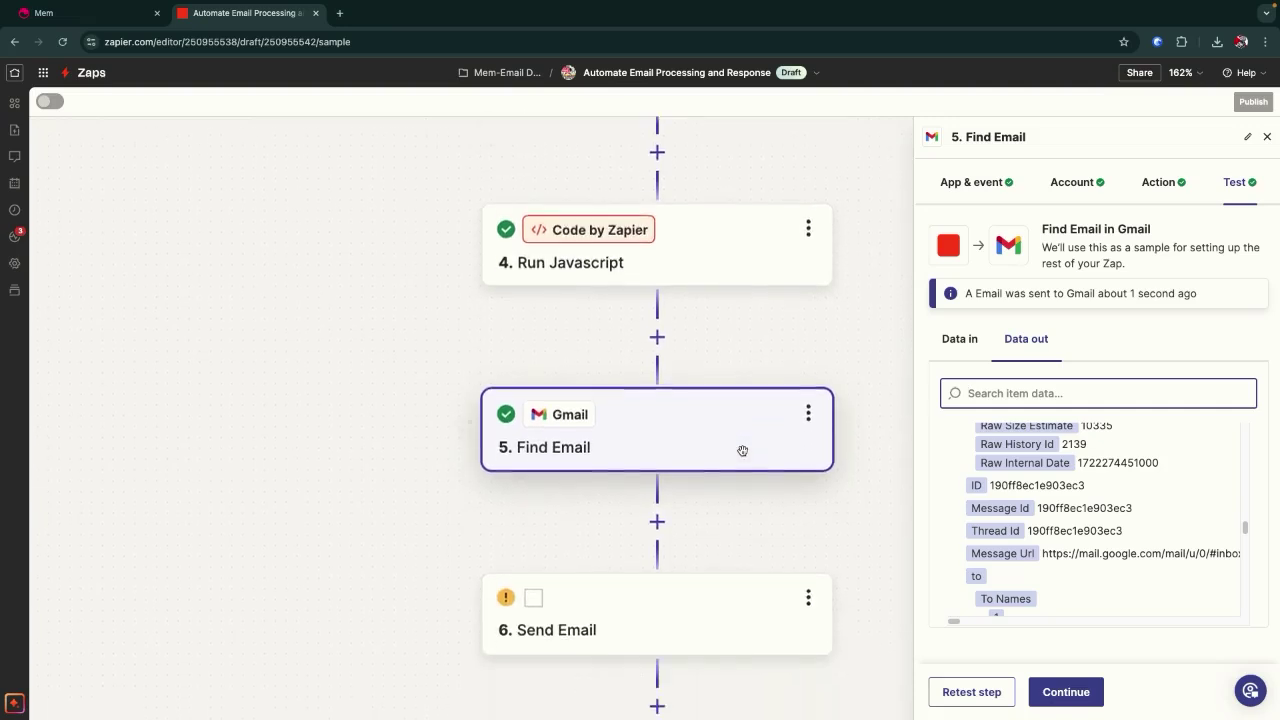
{"action": "left_click", "coordinate": [666, 494]}
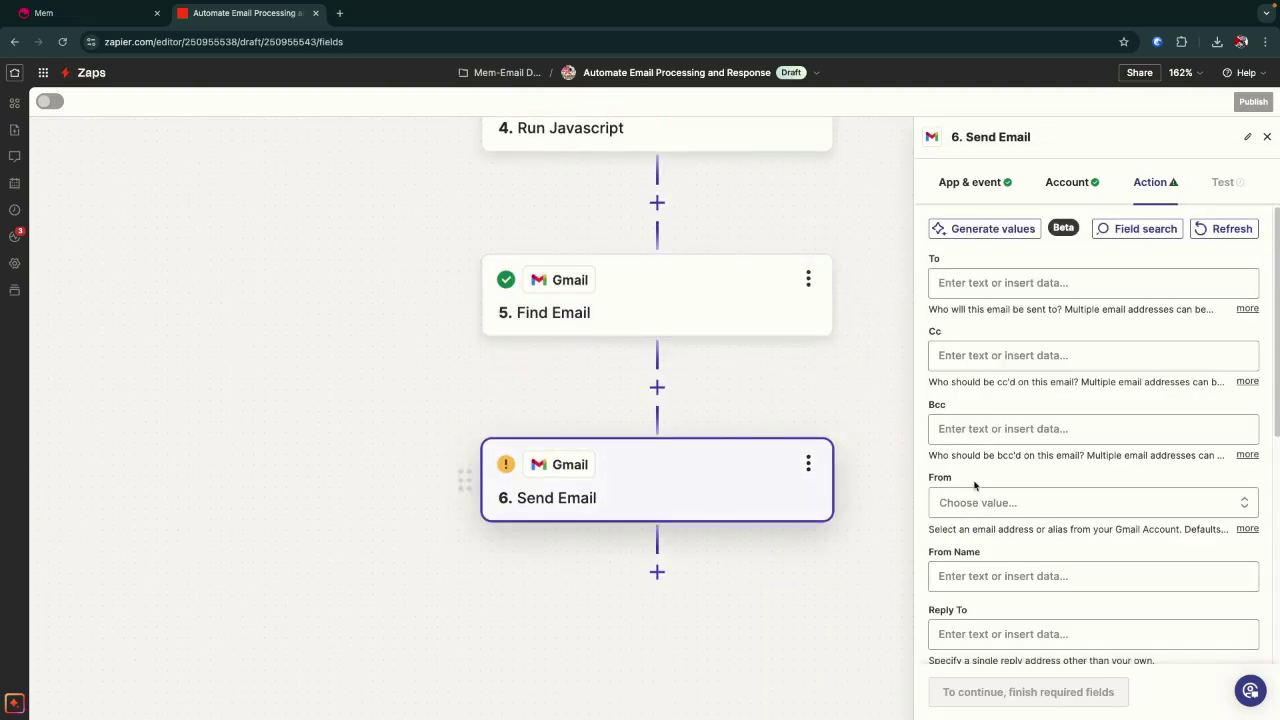
{"action": "left_click", "coordinate": [1085, 190]}
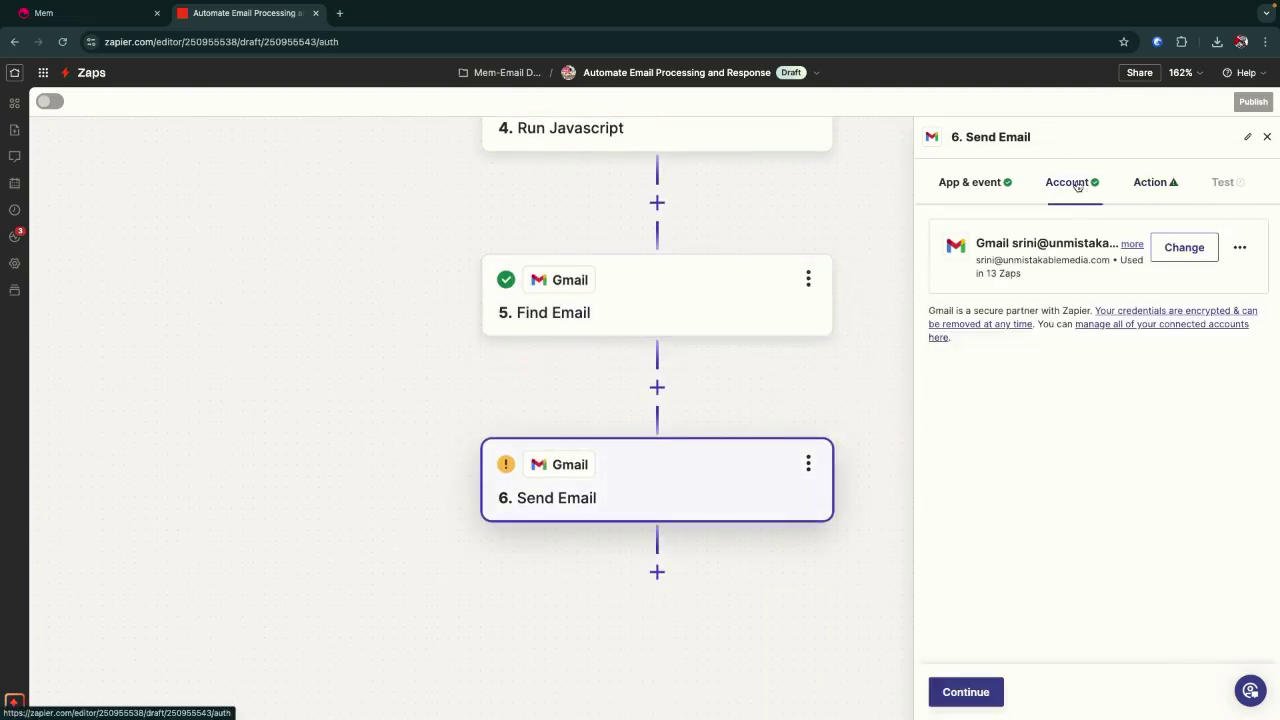
{"action": "left_click", "coordinate": [974, 183]}
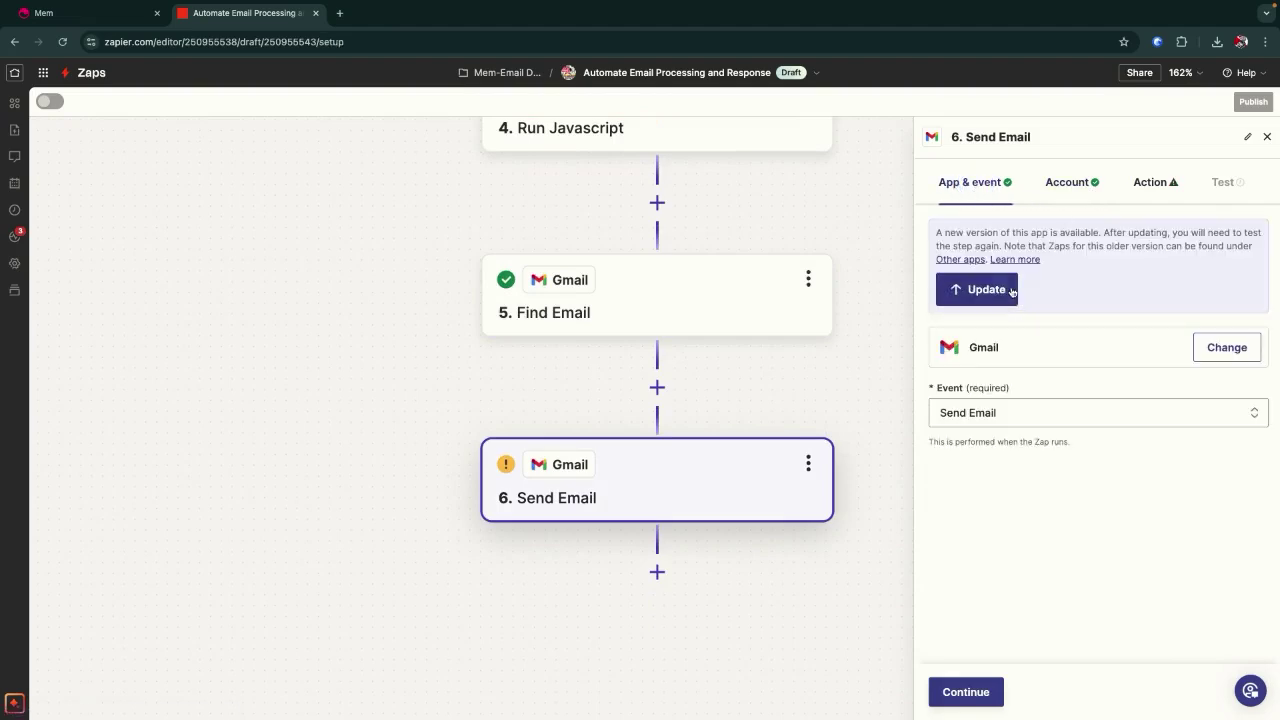
{"action": "left_click", "coordinate": [1048, 418]}
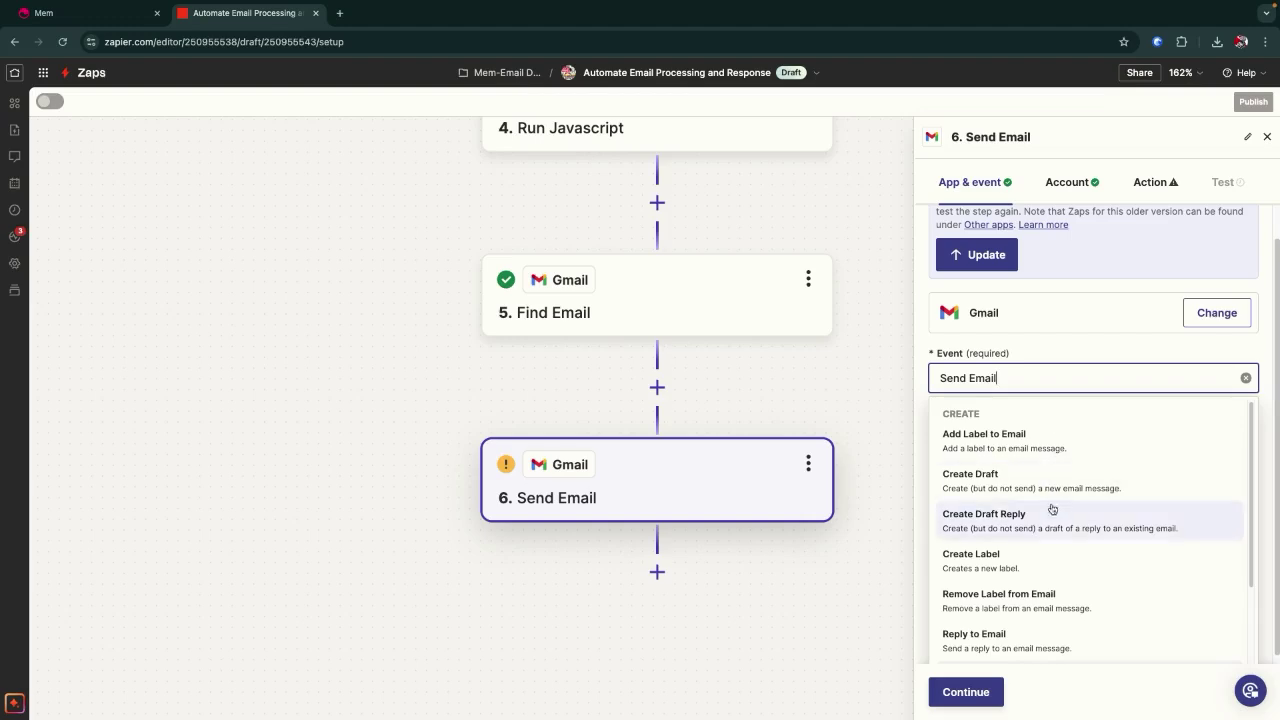
{"action": "scroll", "coordinate": [1053, 509], "scroll_direction": "down", "scroll_amount": 1}
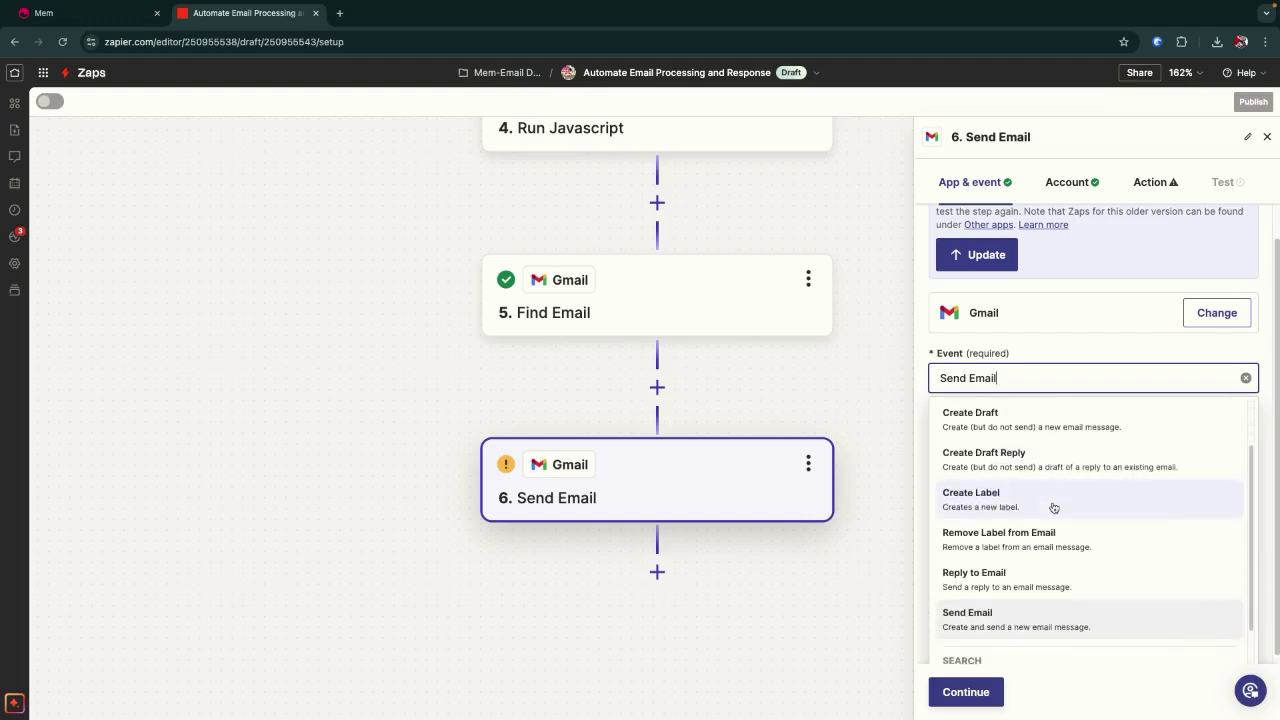
{"action": "left_click", "coordinate": [1018, 567]}
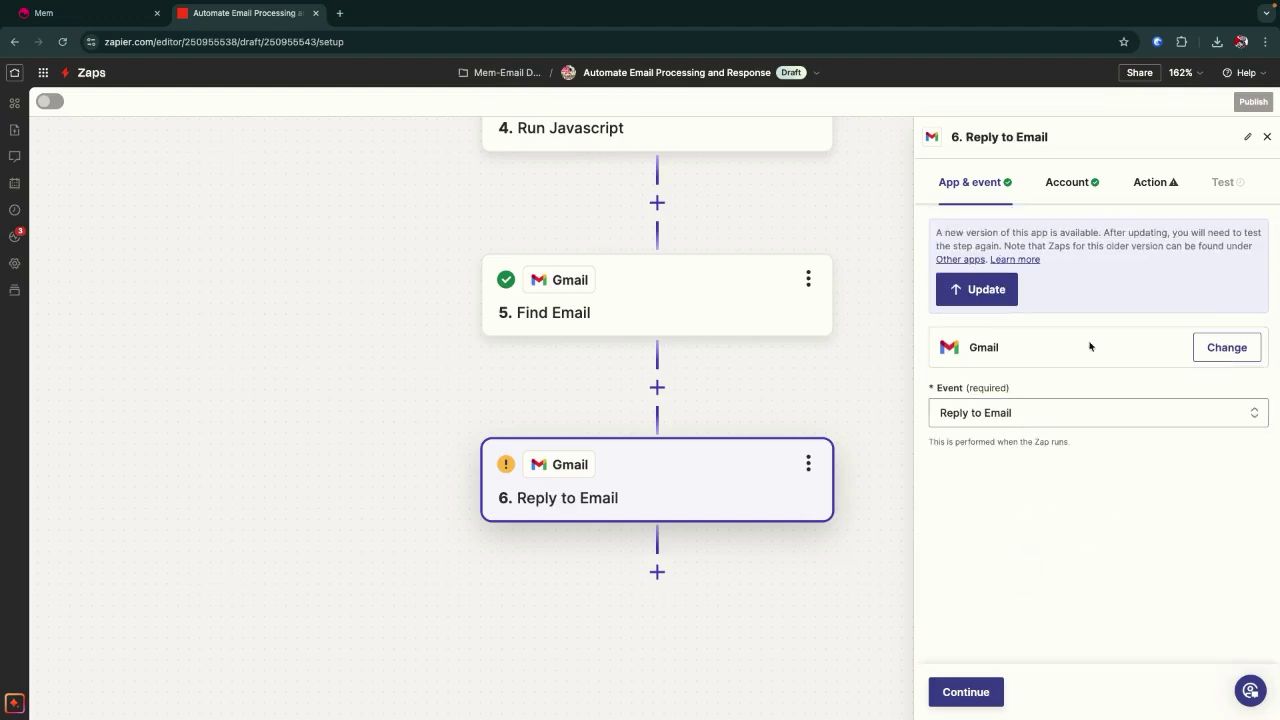
Switch the Reply to Email step's connected account to Mem Demo-Gmail Account
{"action": "left_click", "coordinate": [1070, 180]}
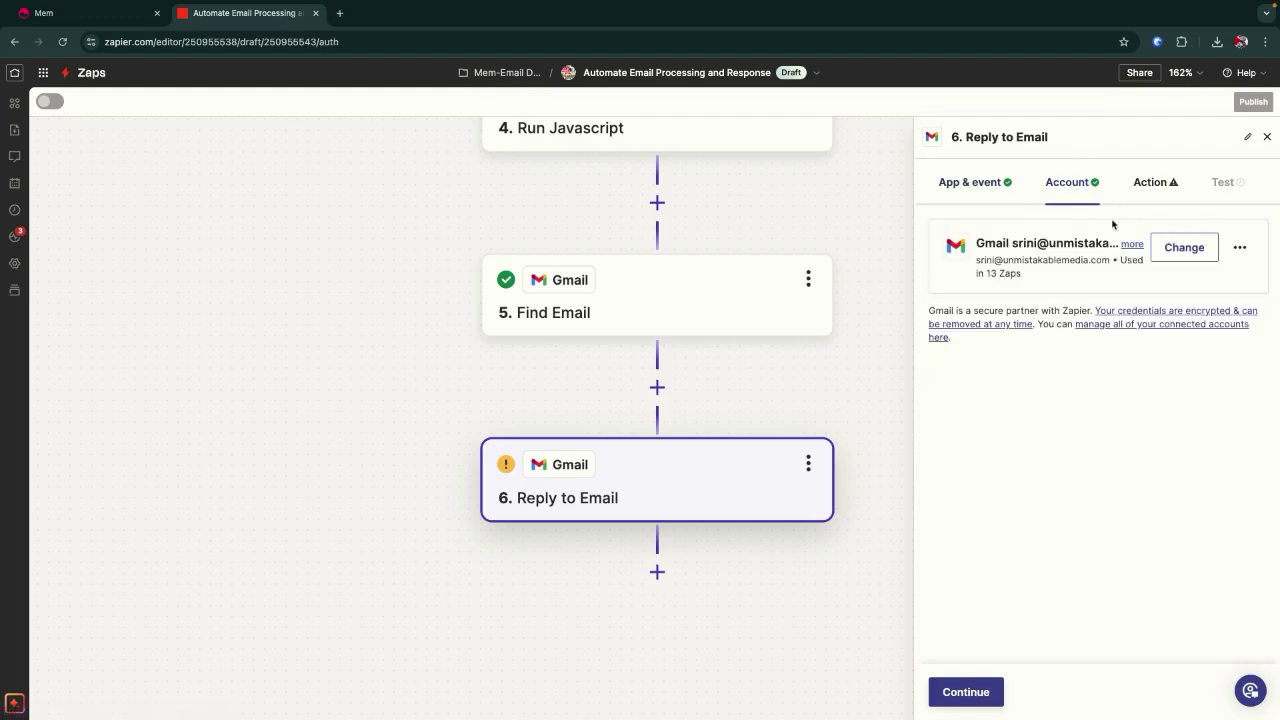
{"action": "left_click", "coordinate": [1183, 249]}
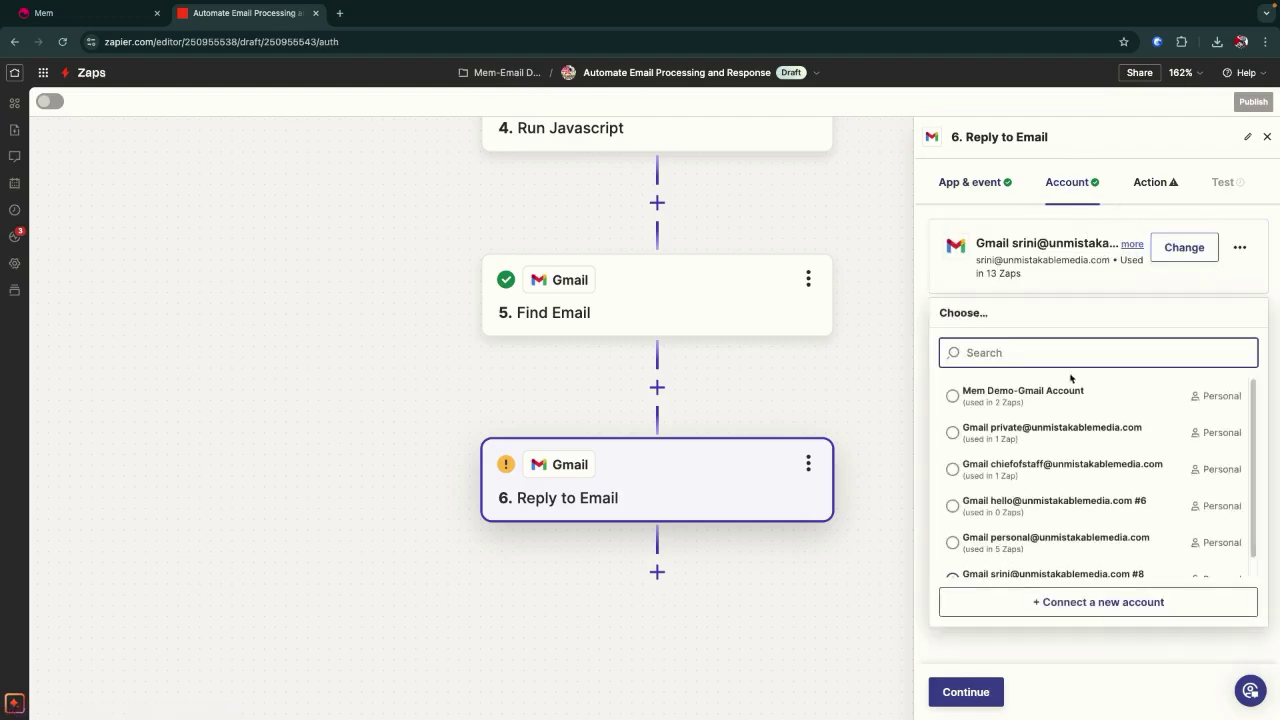
{"action": "left_click", "coordinate": [1059, 404]}
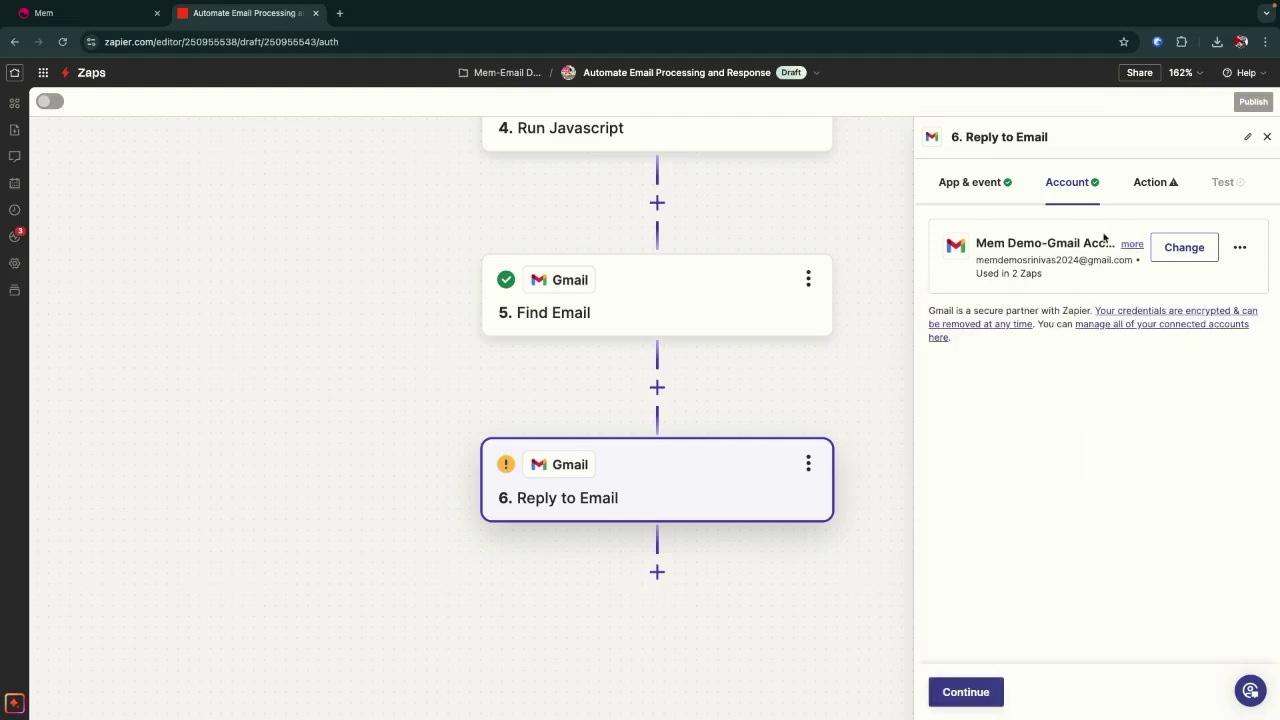
Set the Reply to Email step's Thread to a custom value, the ID from step 5, Find Email
{"action": "left_click", "coordinate": [1149, 186]}
{"action": "scroll", "coordinate": [1063, 380], "scroll_direction": "down", "scroll_amount": 3}
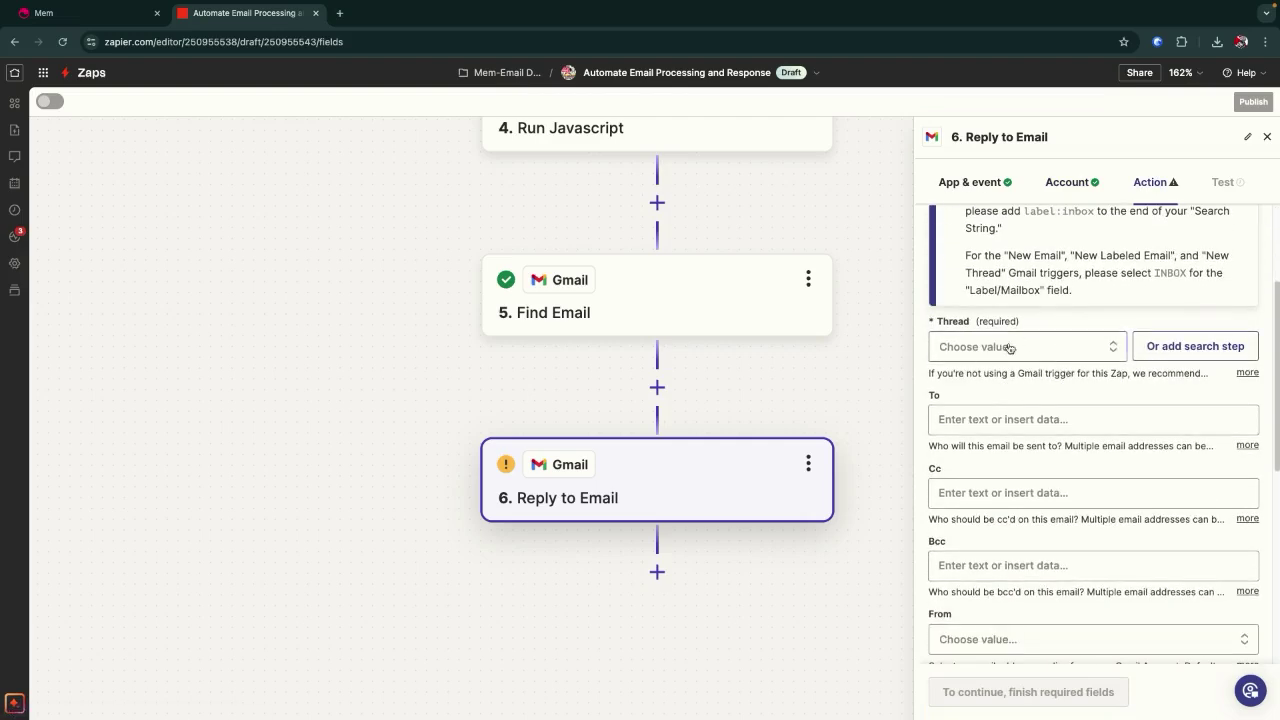
{"action": "scroll", "coordinate": [1010, 347], "scroll_direction": "down", "scroll_amount": 3}
{"action": "scroll", "coordinate": [1010, 347], "scroll_direction": "up", "scroll_amount": 3}
{"action": "scroll", "coordinate": [1010, 347], "scroll_direction": "up", "scroll_amount": 3}
{"action": "scroll", "coordinate": [1033, 461], "scroll_direction": "down", "scroll_amount": 1}
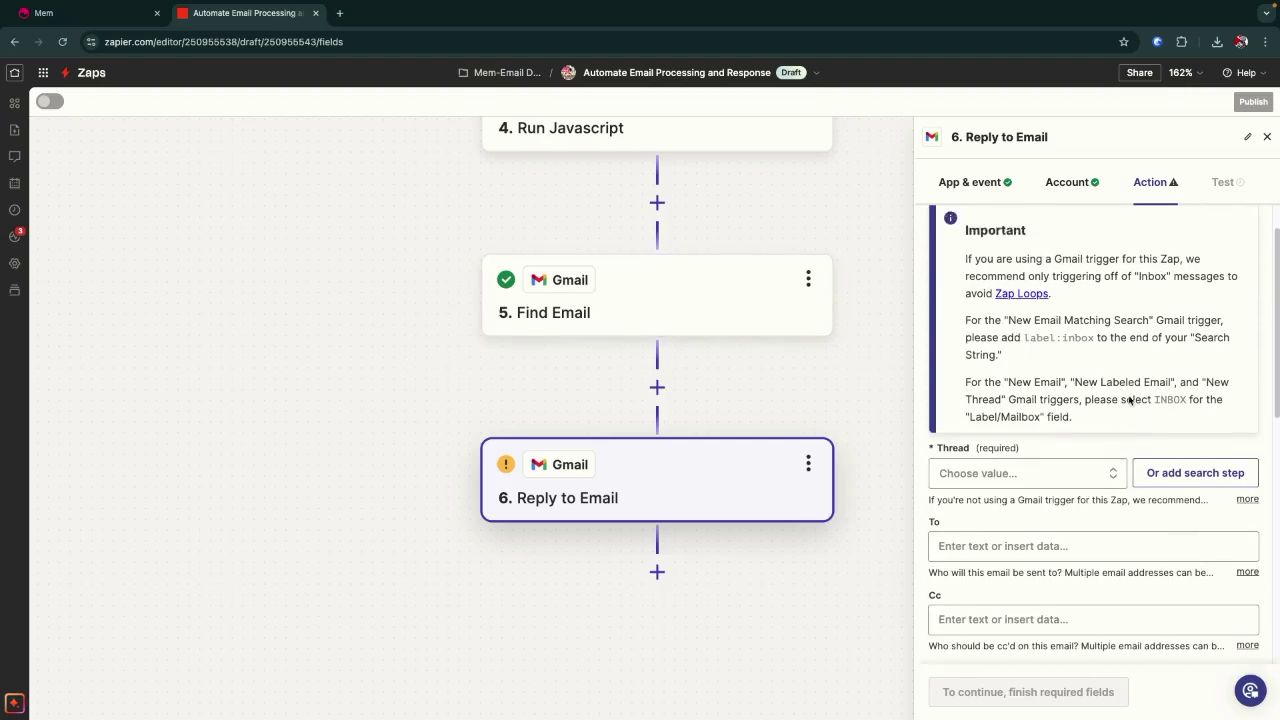
{"action": "scroll", "coordinate": [1129, 400], "scroll_direction": "up", "scroll_amount": 1}
{"action": "left_click", "coordinate": [1040, 501]}
{"action": "left_click", "coordinate": [1026, 544]}
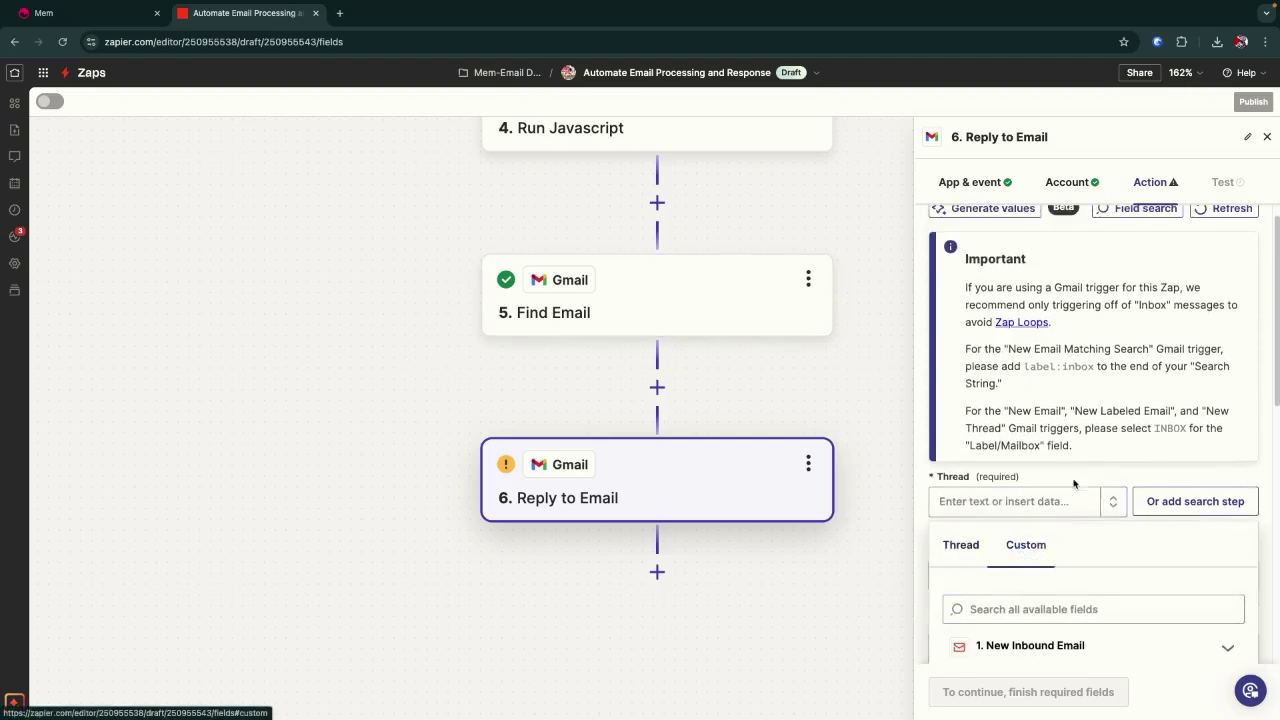
{"action": "scroll", "coordinate": [1060, 503], "scroll_direction": "down", "scroll_amount": 5}
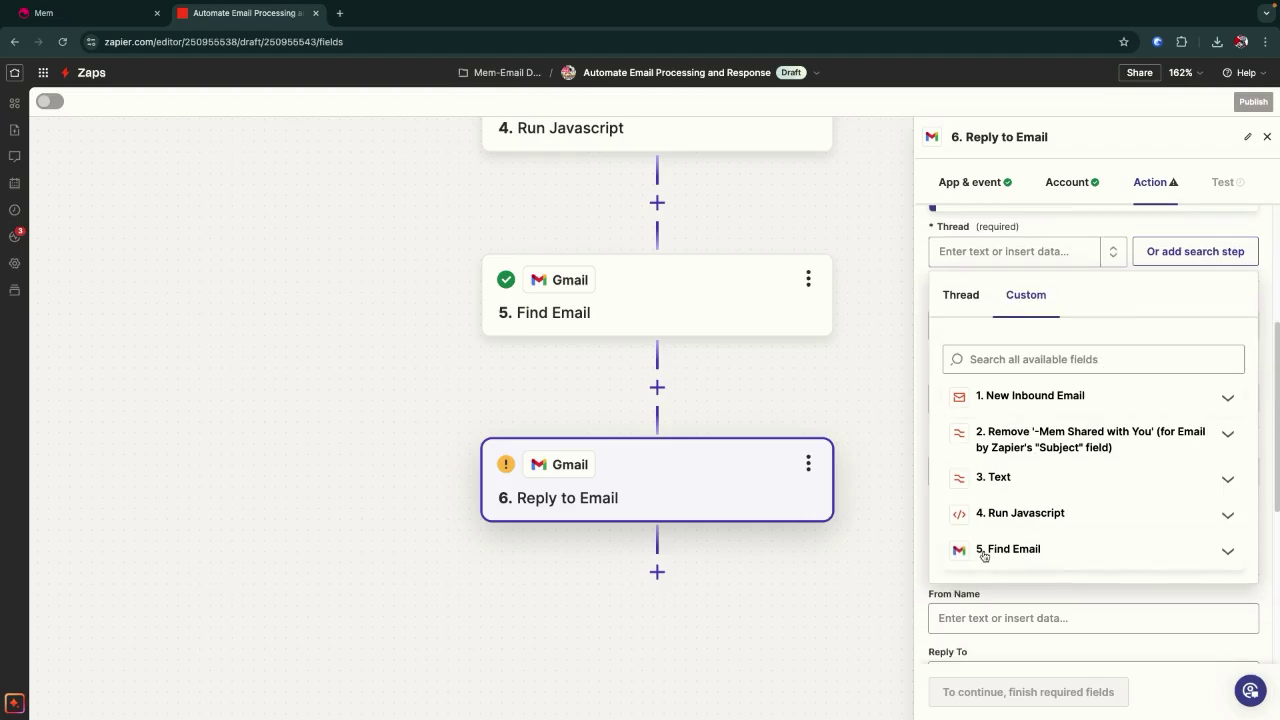
{"action": "left_click", "coordinate": [984, 556]}
{"action": "scroll", "coordinate": [1054, 508], "scroll_direction": "down", "scroll_amount": 1}
{"action": "scroll", "coordinate": [1052, 560], "scroll_direction": "down", "scroll_amount": 1}
{"action": "scroll", "coordinate": [1055, 570], "scroll_direction": "down", "scroll_amount": 4}
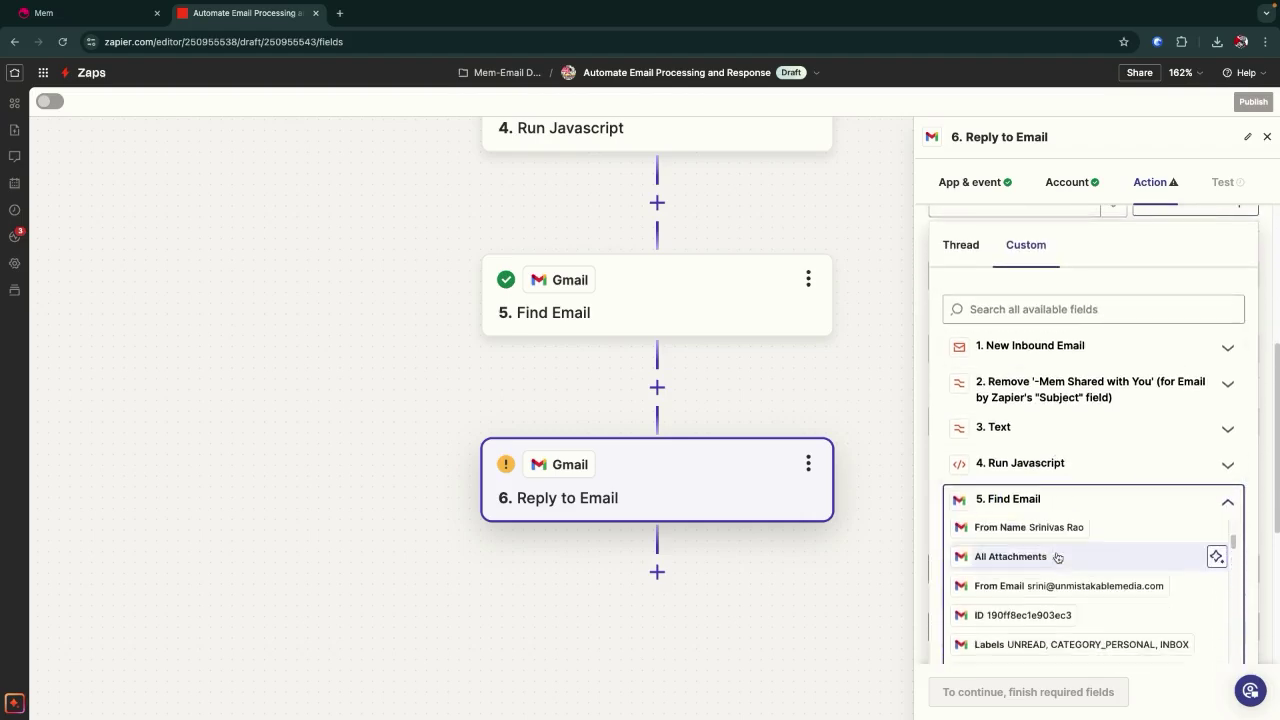
{"action": "scroll", "coordinate": [1045, 570], "scroll_direction": "down", "scroll_amount": 1}
{"action": "left_click", "coordinate": [1024, 588]}
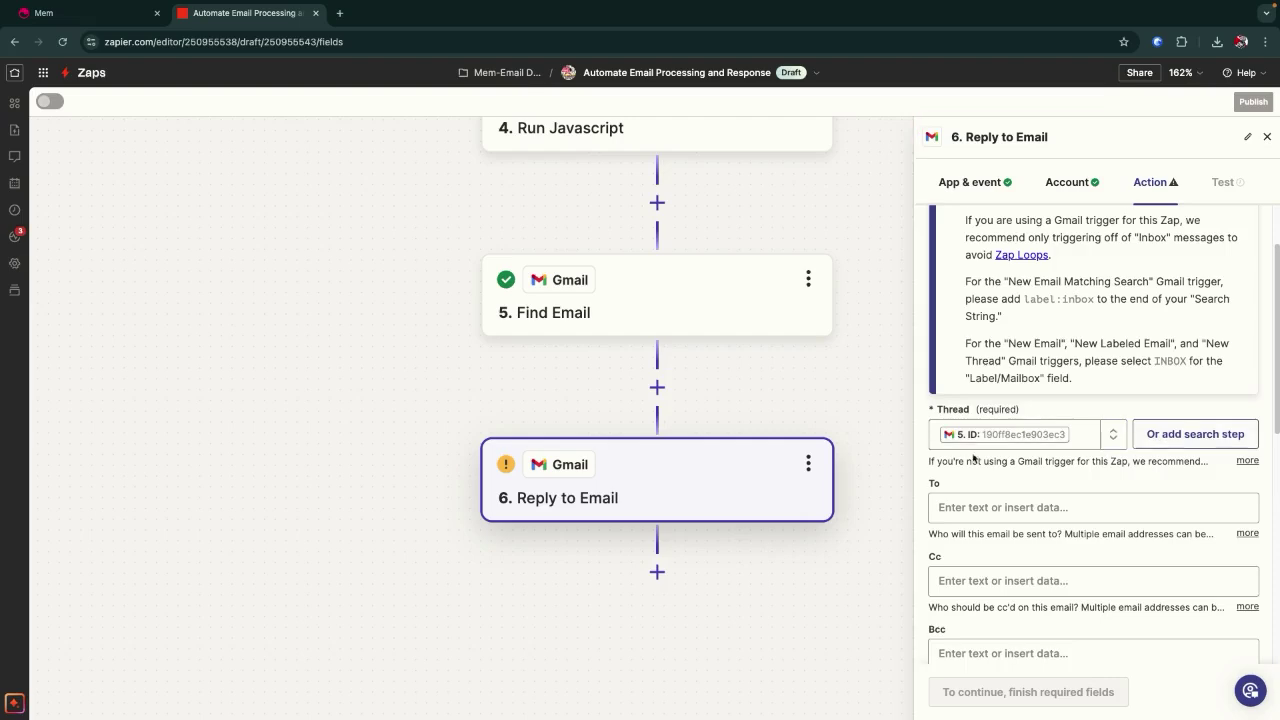
Copy the connected demo Gmail account's email address and enter it as the reply's To recipient
{"action": "scroll", "coordinate": [973, 457], "scroll_direction": "down", "scroll_amount": 2}
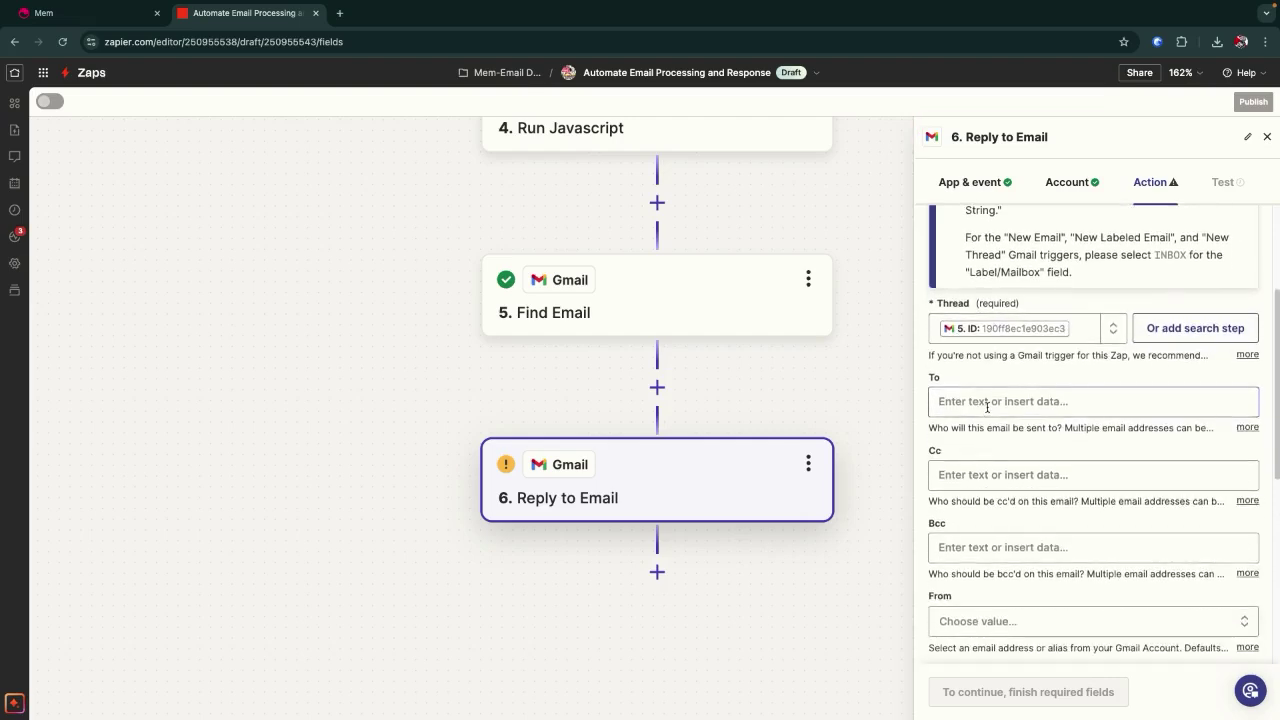
{"action": "left_click", "coordinate": [987, 407]}
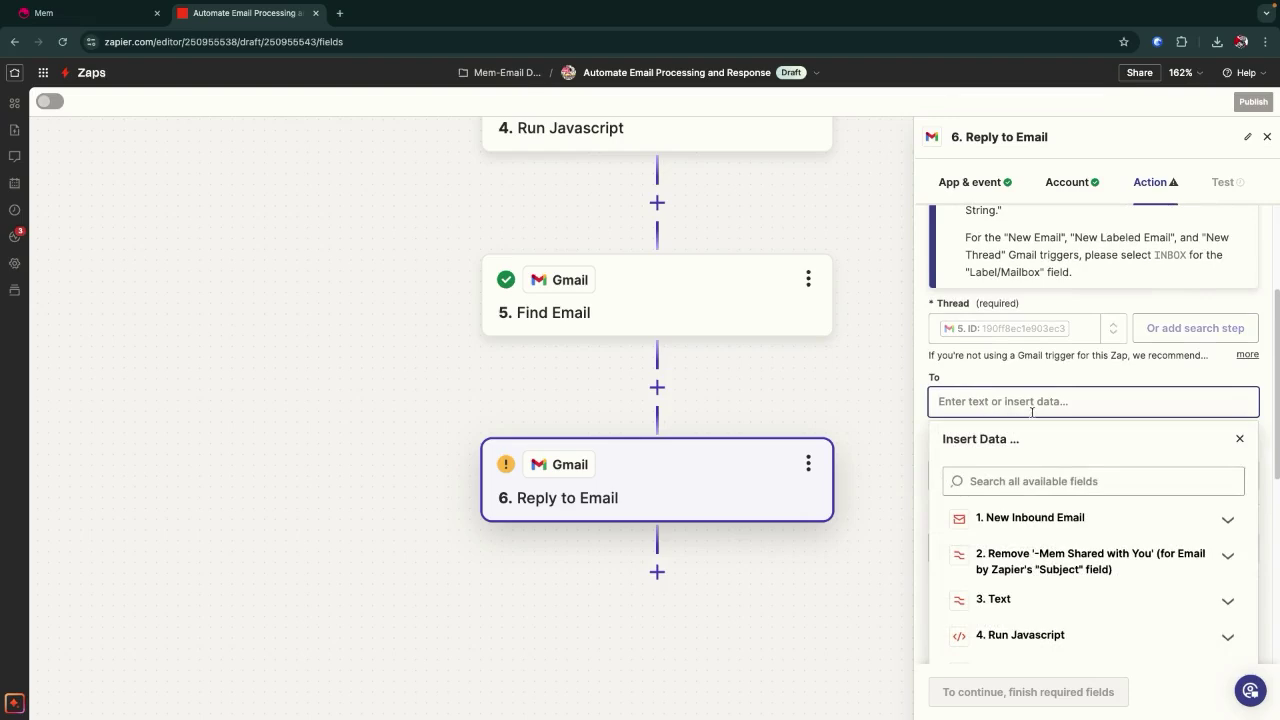
{"action": "scroll", "coordinate": [1031, 411], "scroll_direction": "up", "scroll_amount": 1}
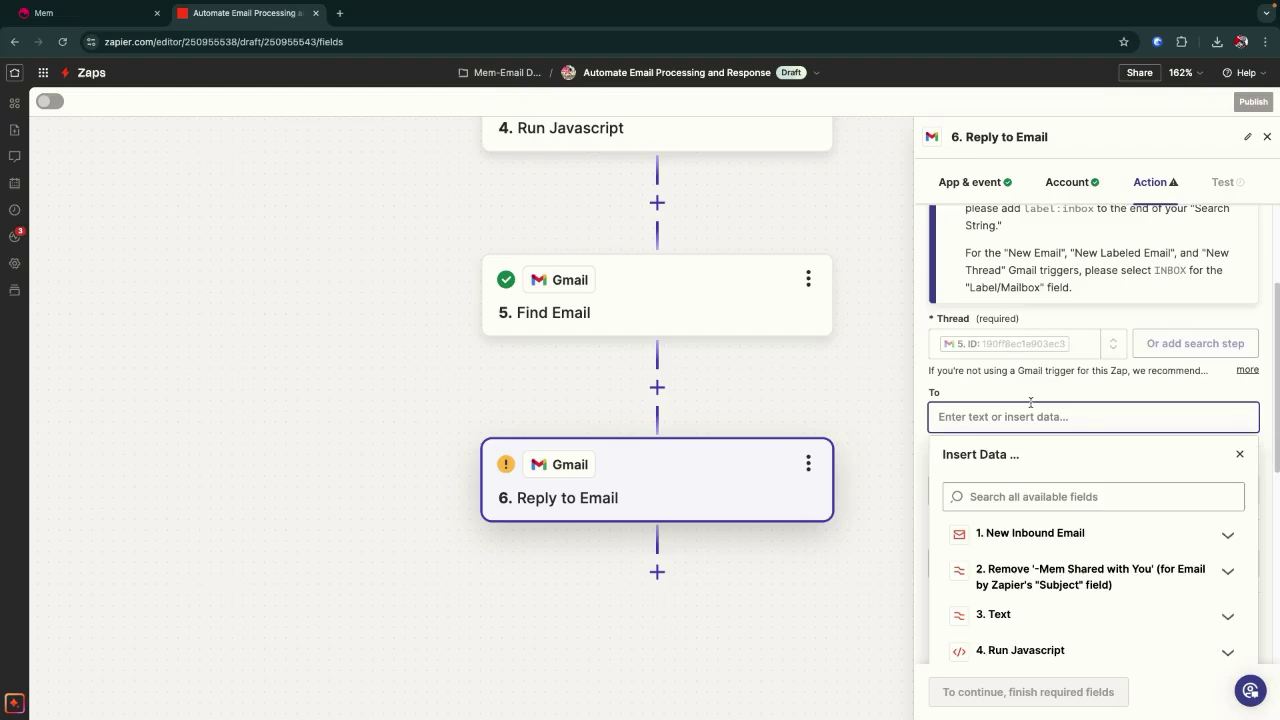
{"action": "scroll", "coordinate": [1030, 402], "scroll_direction": "up", "scroll_amount": 2}
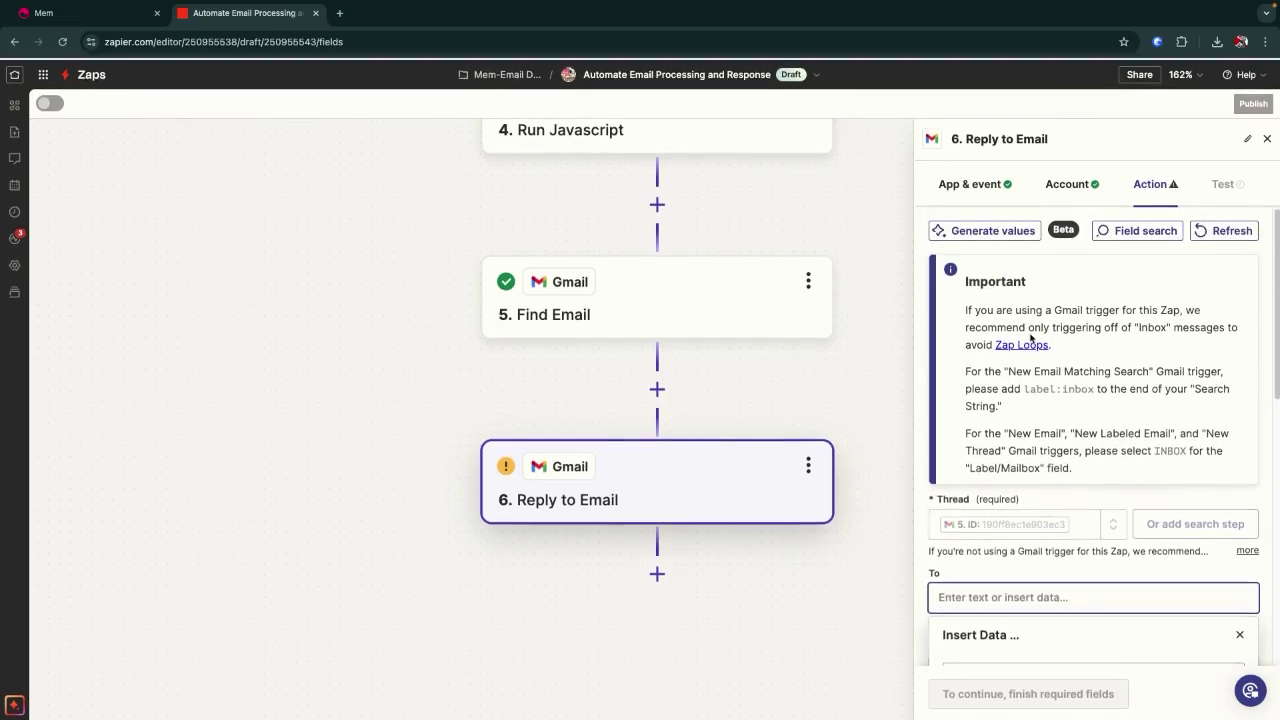
{"action": "left_click", "coordinate": [1064, 186]}
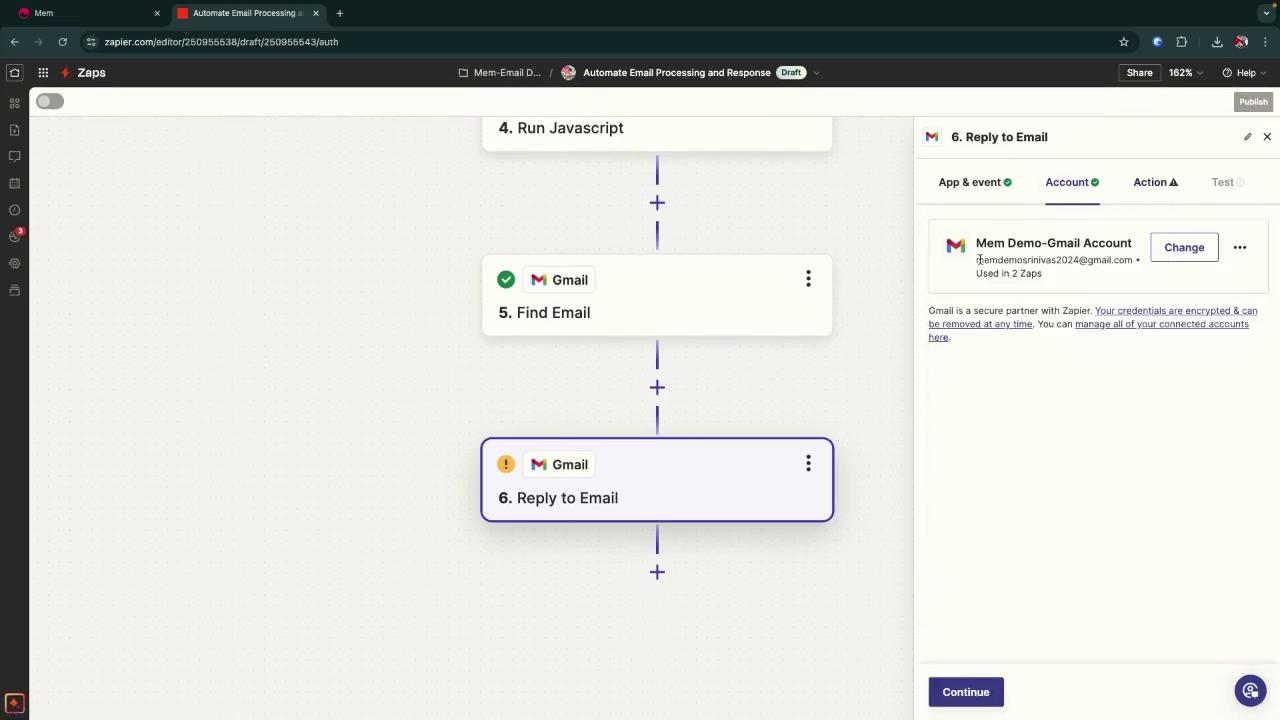
{"action": "left_click_drag", "start_coordinate": [977, 260], "coordinate": [1130, 259]}
{"action": "key", "text": "ctrl+c"}
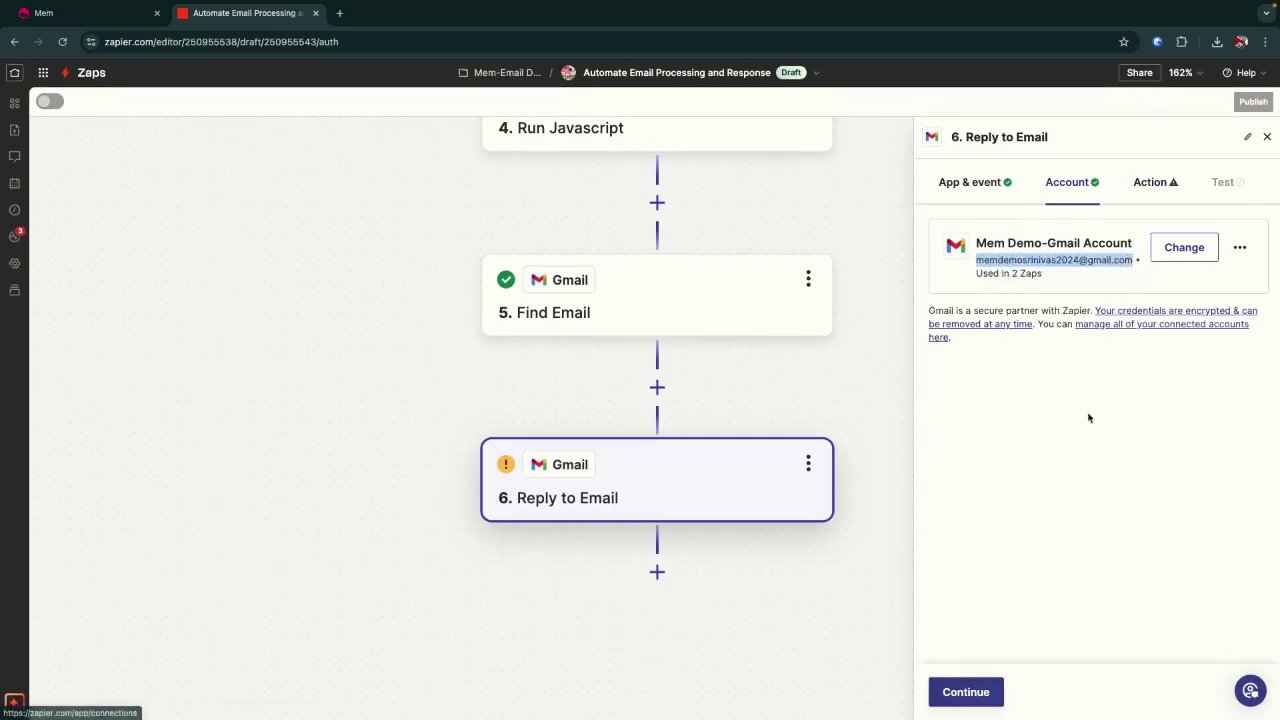
{"action": "left_click", "coordinate": [1150, 182]}
{"action": "scroll", "coordinate": [1040, 374], "scroll_direction": "down", "scroll_amount": 5}
{"action": "left_click", "coordinate": [980, 382]}
{"action": "key", "text": "ctrl+v"}
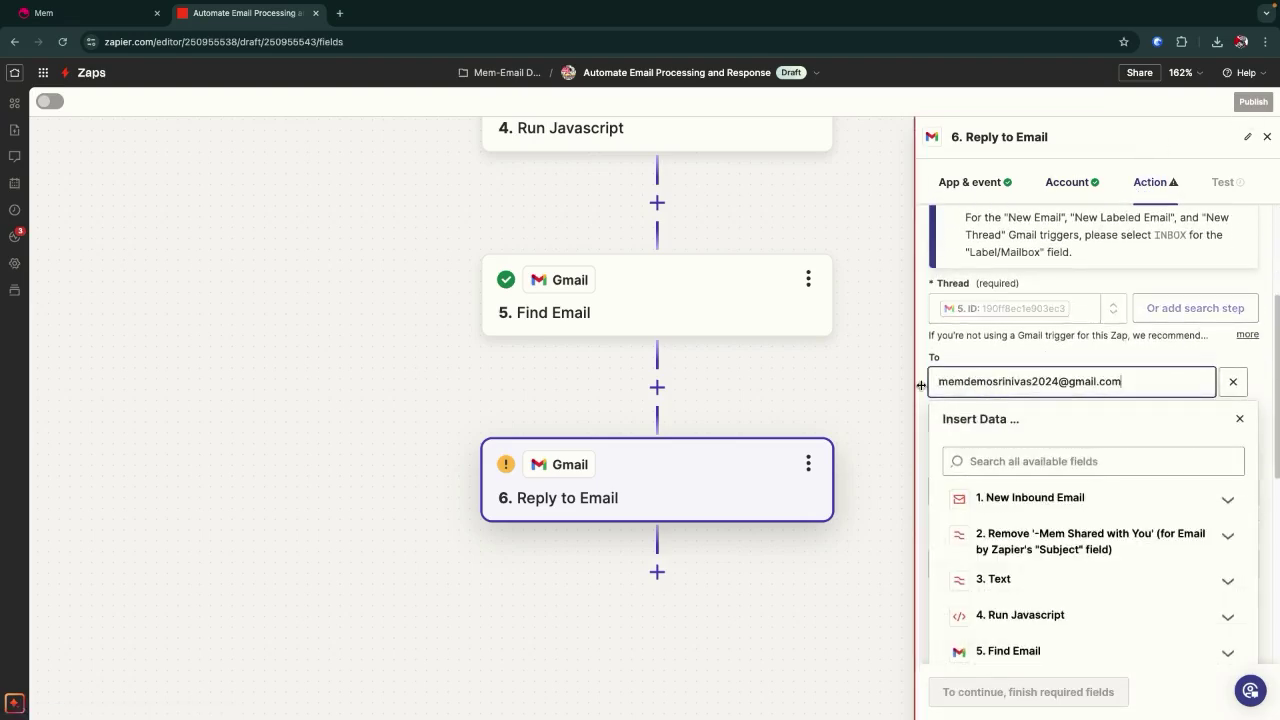
{"action": "left_click", "coordinate": [921, 385]}
Set the reply's From address to the connected demo Gmail account's email
{"action": "scroll", "coordinate": [1048, 390], "scroll_direction": "down", "scroll_amount": 1}
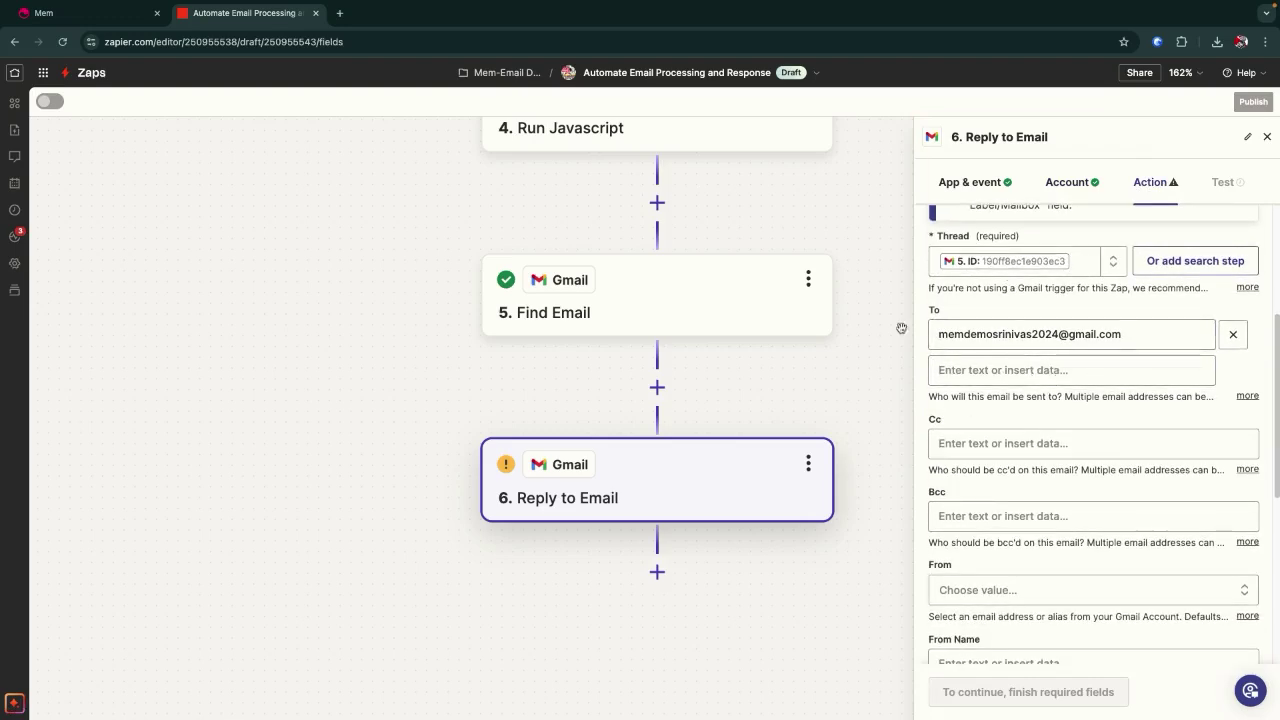
{"action": "scroll", "coordinate": [1050, 375], "scroll_direction": "up", "scroll_amount": 1}
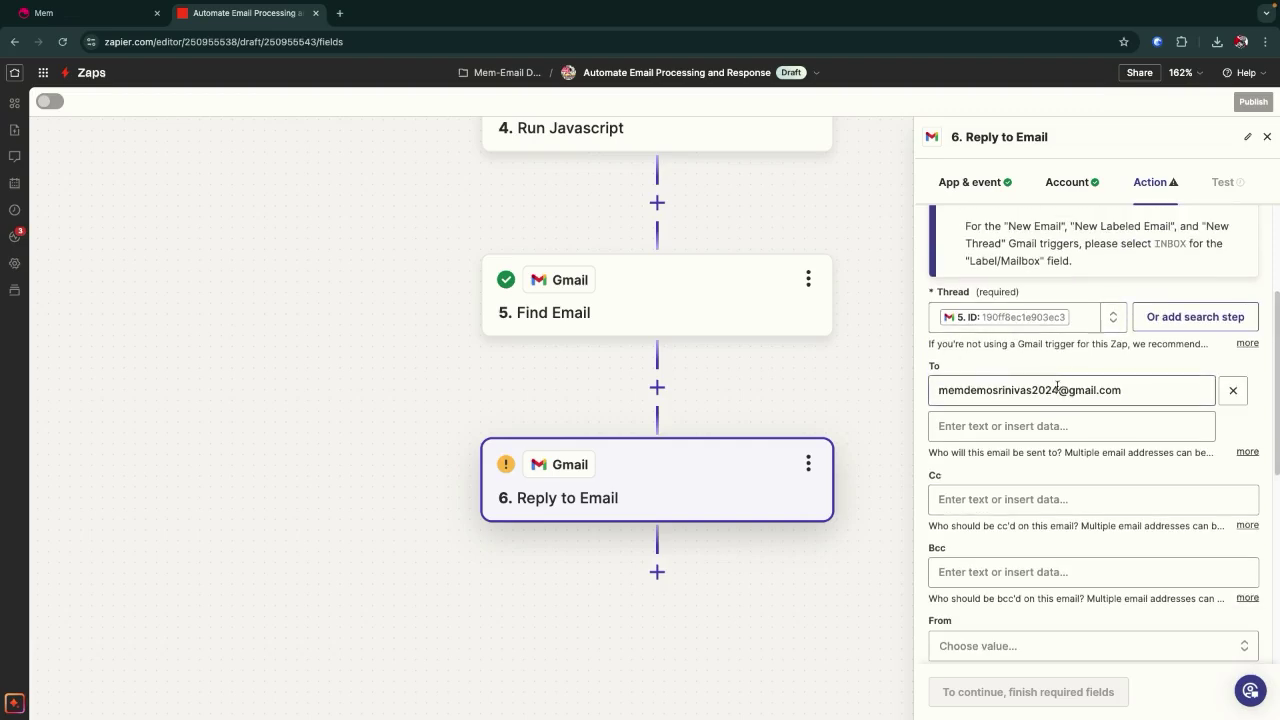
{"action": "scroll", "coordinate": [1085, 368], "scroll_direction": "down", "scroll_amount": 1}
{"action": "scroll", "coordinate": [1085, 368], "scroll_direction": "down", "scroll_amount": 1}
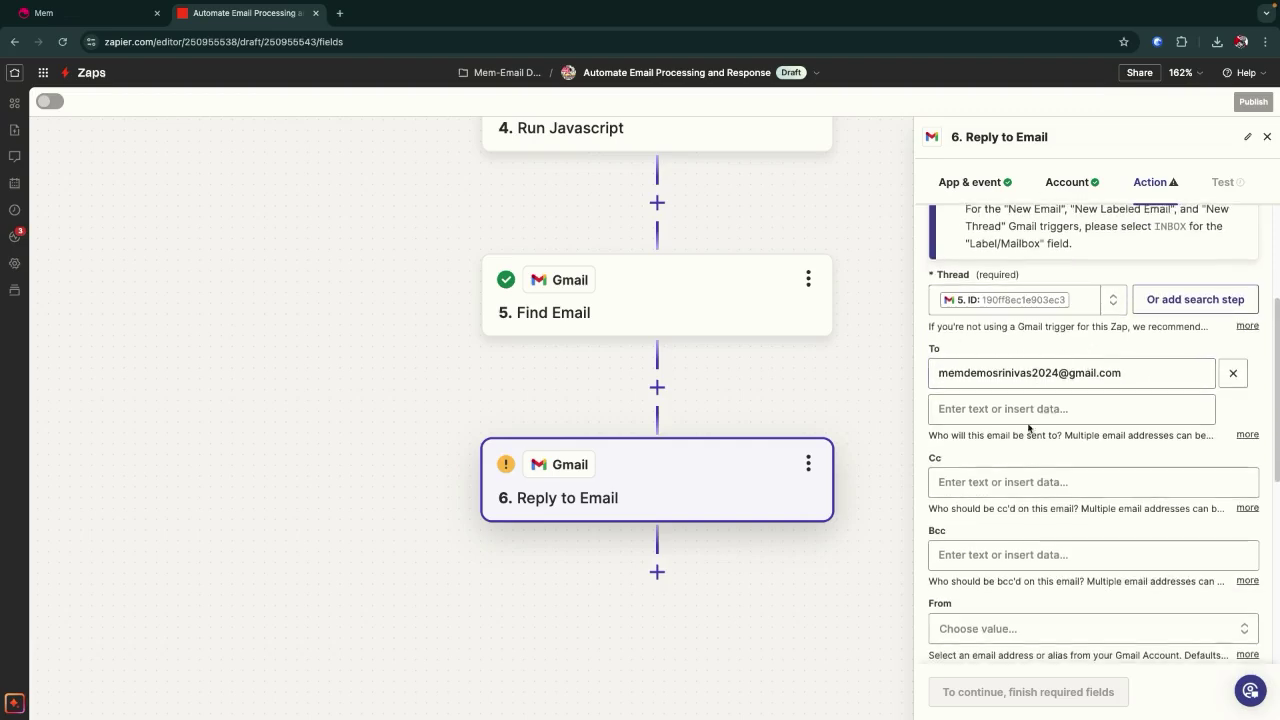
{"action": "scroll", "coordinate": [1031, 316], "scroll_direction": "up", "scroll_amount": 1}
{"action": "scroll", "coordinate": [1031, 316], "scroll_direction": "up", "scroll_amount": 1}
{"action": "scroll", "coordinate": [1102, 378], "scroll_direction": "down", "scroll_amount": 4}
{"action": "scroll", "coordinate": [1102, 378], "scroll_direction": "down", "scroll_amount": 1}
{"action": "left_click", "coordinate": [997, 393]}
{"action": "scroll", "coordinate": [1003, 465], "scroll_direction": "down", "scroll_amount": 1}
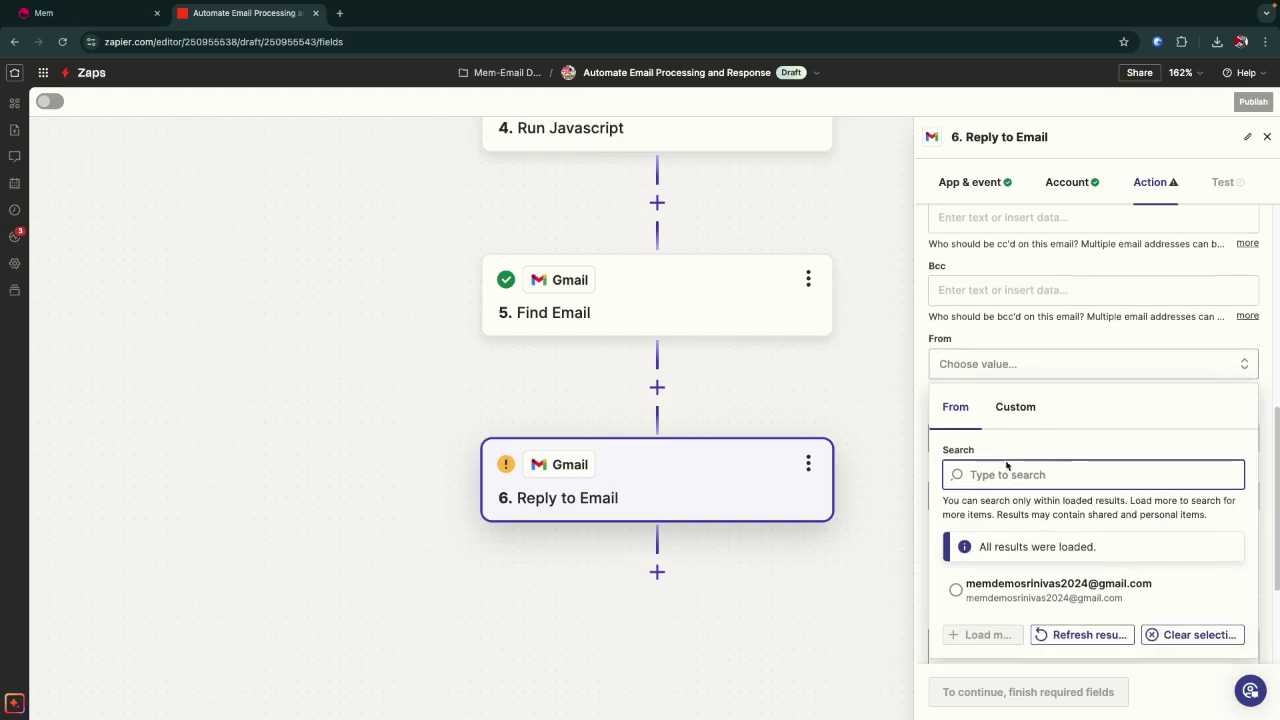
{"action": "left_click", "coordinate": [996, 598]}
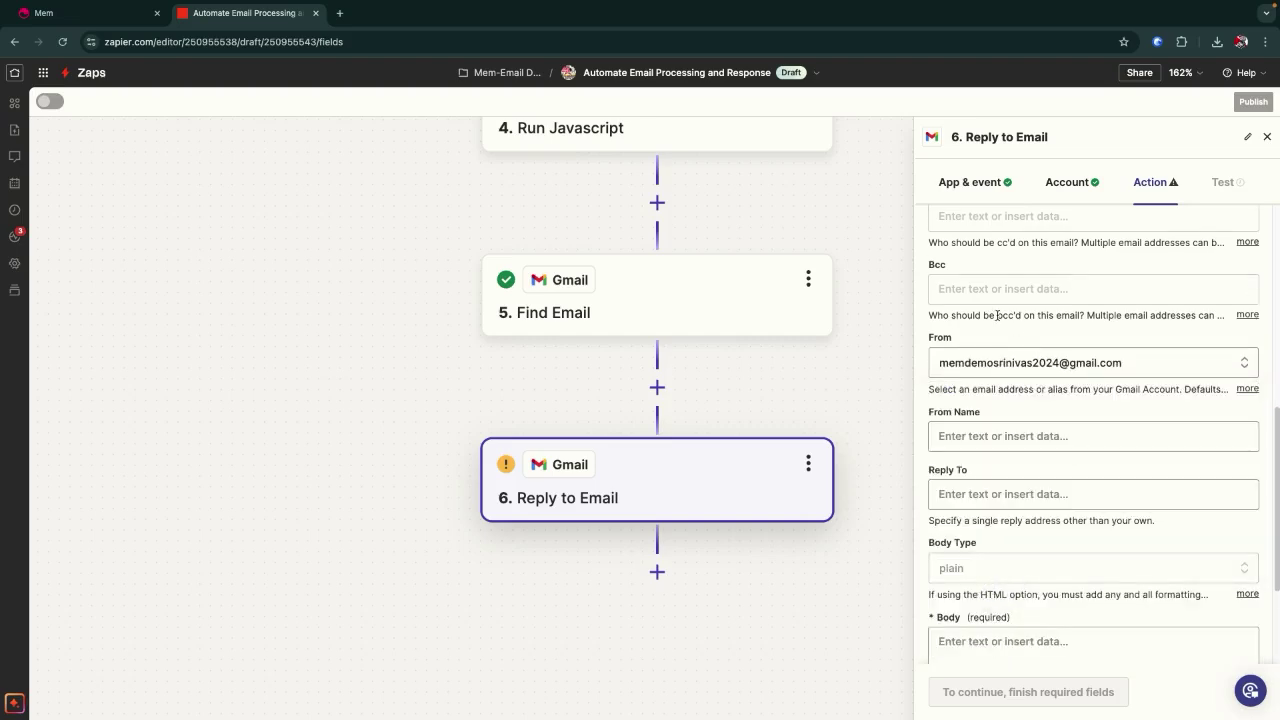
Fill the reply's Body with the Content output of step 4, Run Javascript
{"action": "scroll", "coordinate": [995, 316], "scroll_direction": "down", "scroll_amount": 3}
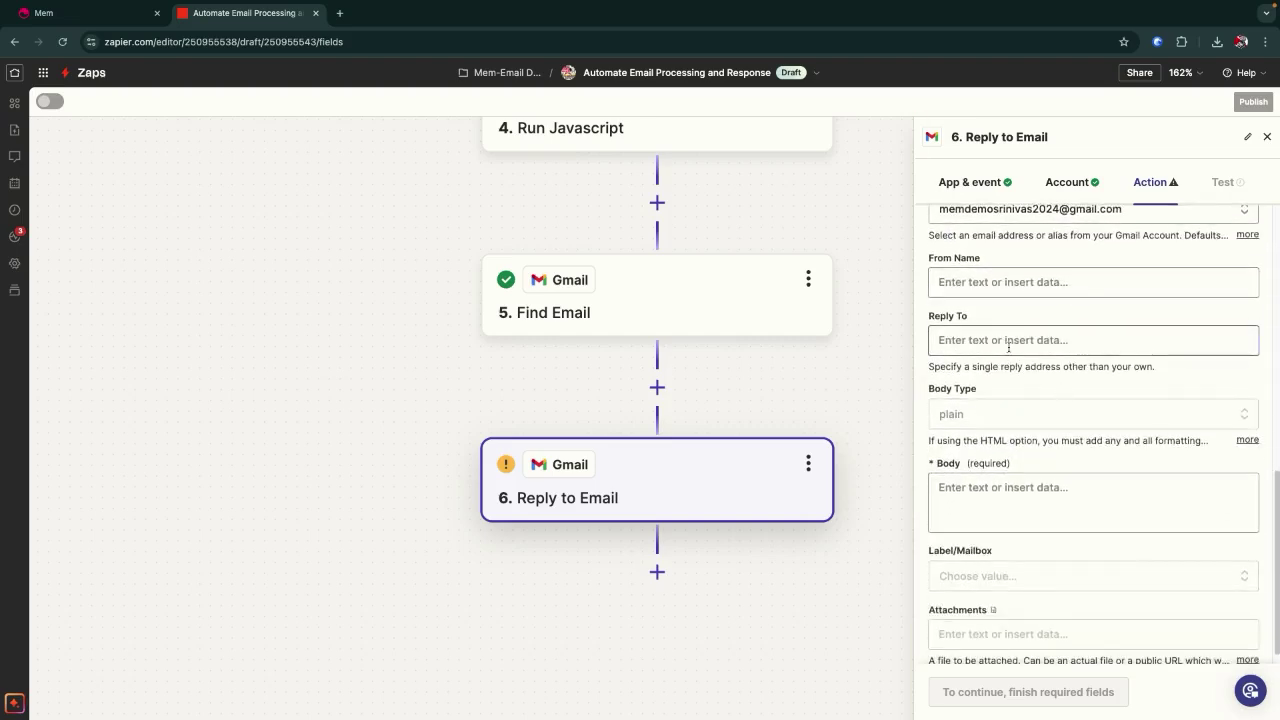
{"action": "scroll", "coordinate": [925, 346], "scroll_direction": "down", "scroll_amount": 1}
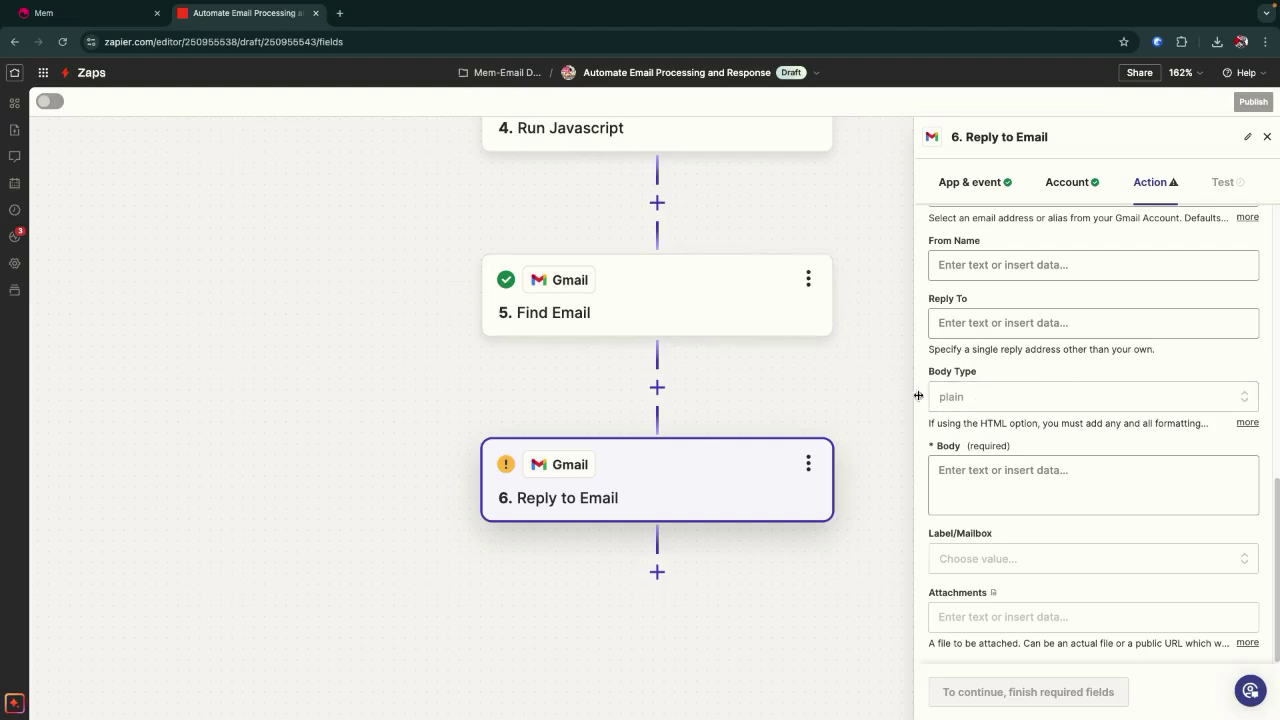
{"action": "left_click", "coordinate": [1033, 473]}
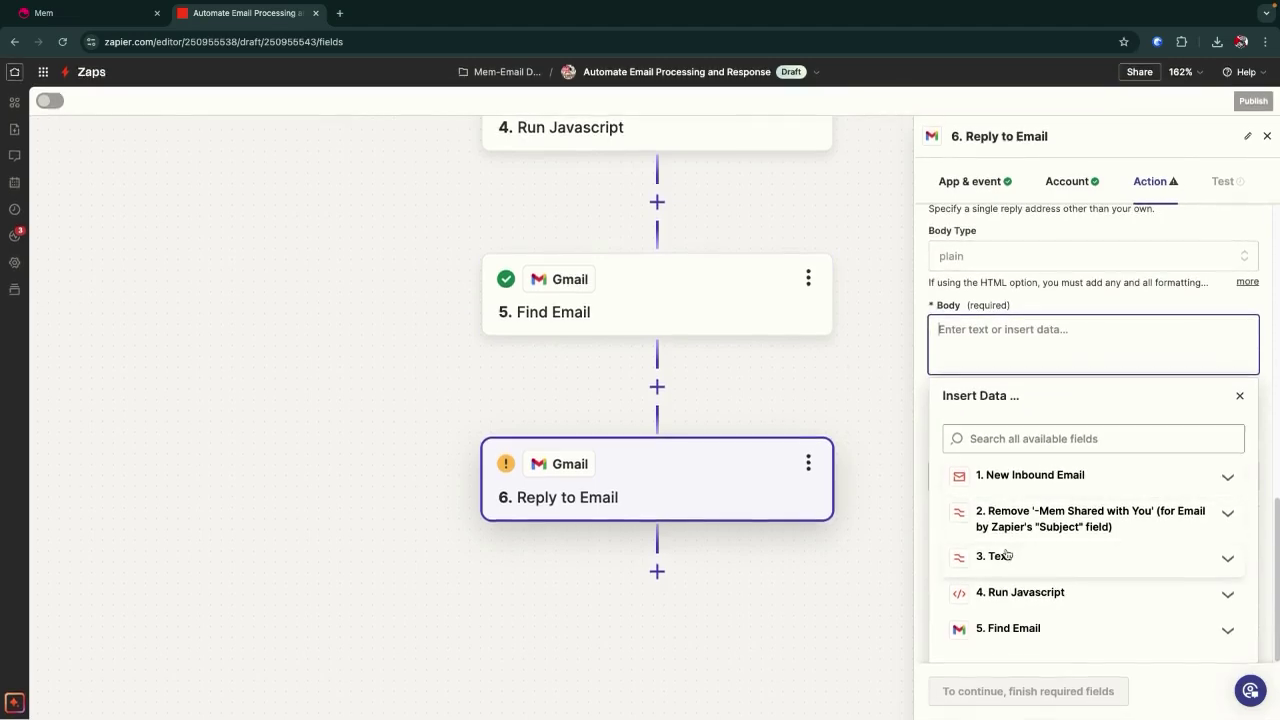
{"action": "left_click", "coordinate": [1015, 592]}
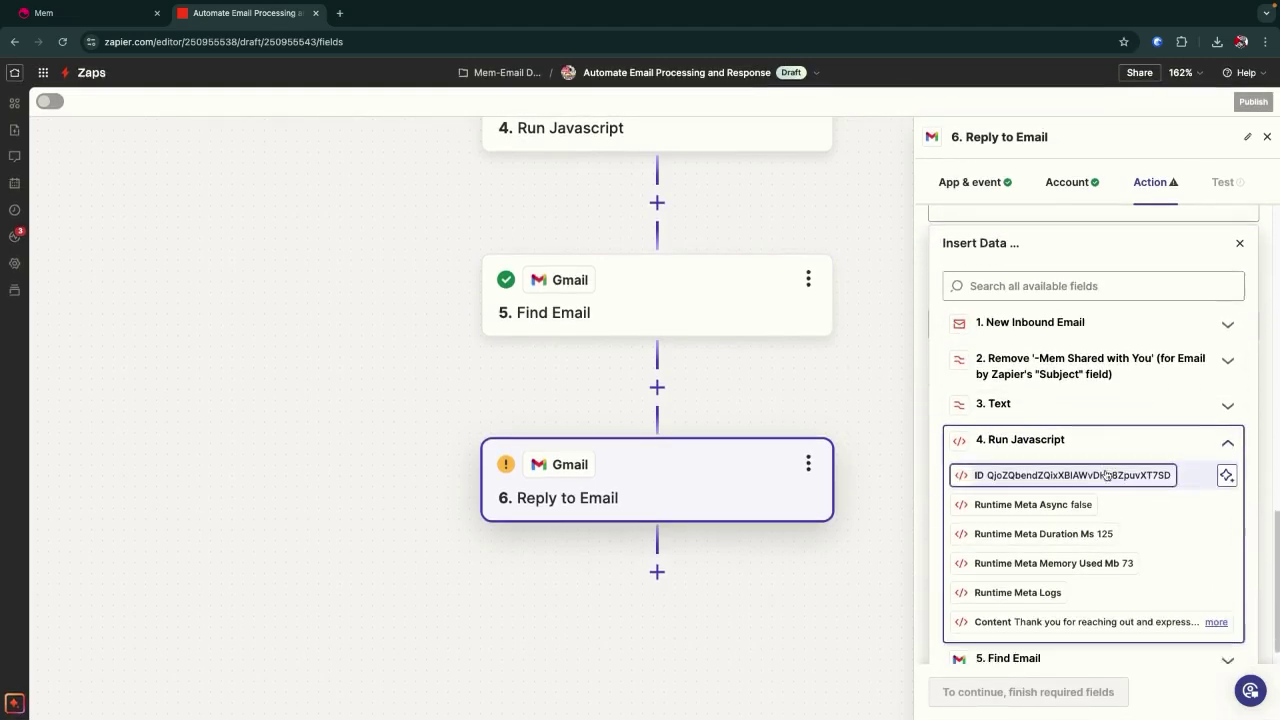
{"action": "left_click", "coordinate": [995, 594]}
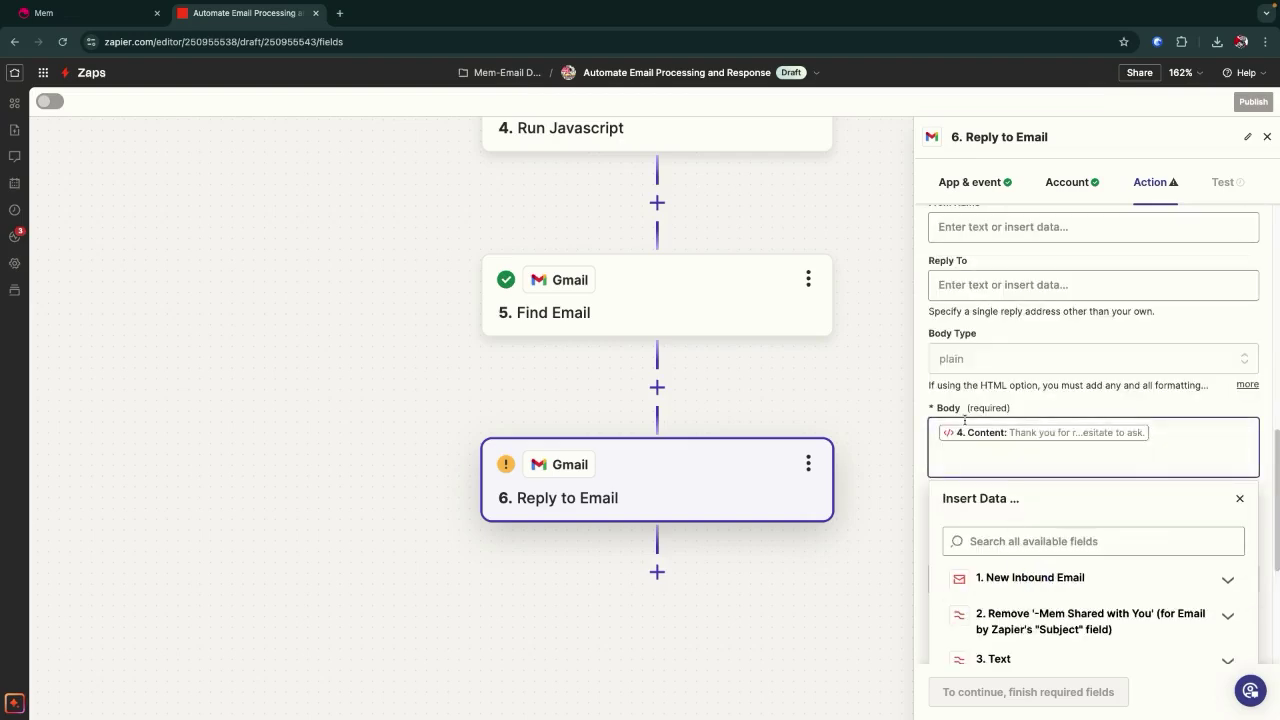
{"action": "left_click", "coordinate": [897, 410]}
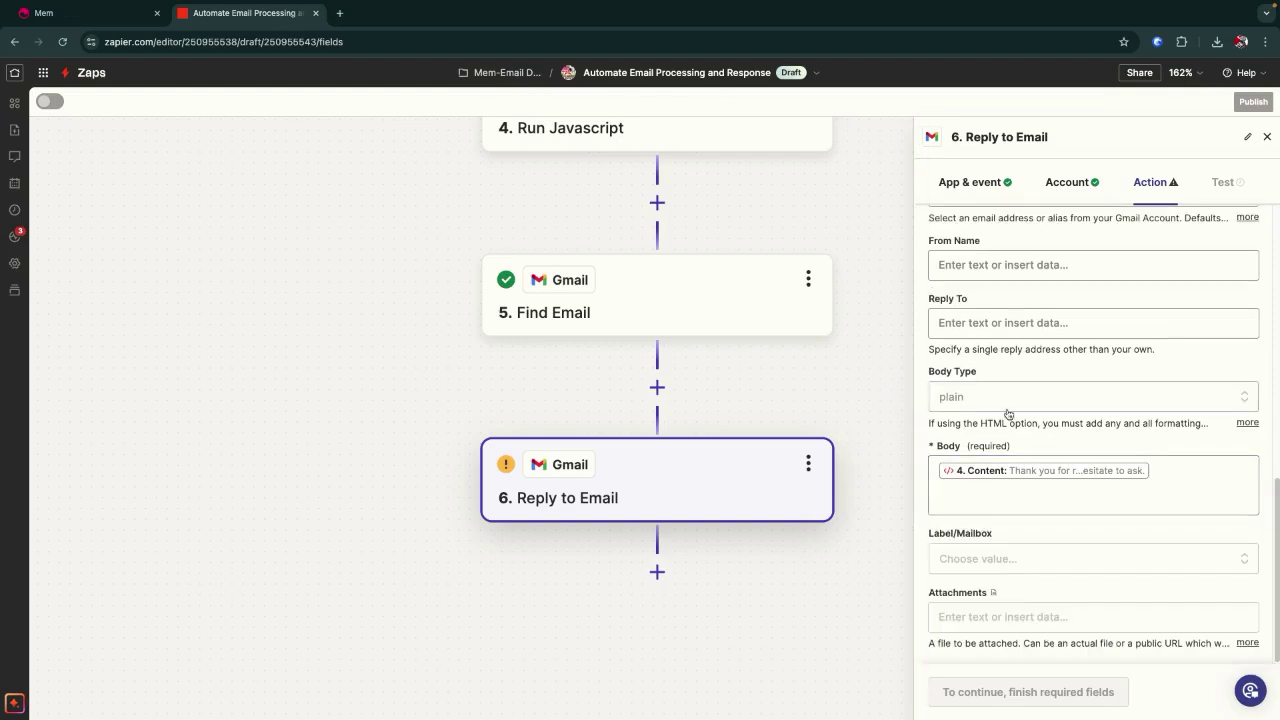
{"action": "scroll", "coordinate": [1045, 365], "scroll_direction": "up", "scroll_amount": 3}
{"action": "scroll", "coordinate": [1045, 365], "scroll_direction": "up", "scroll_amount": 6}
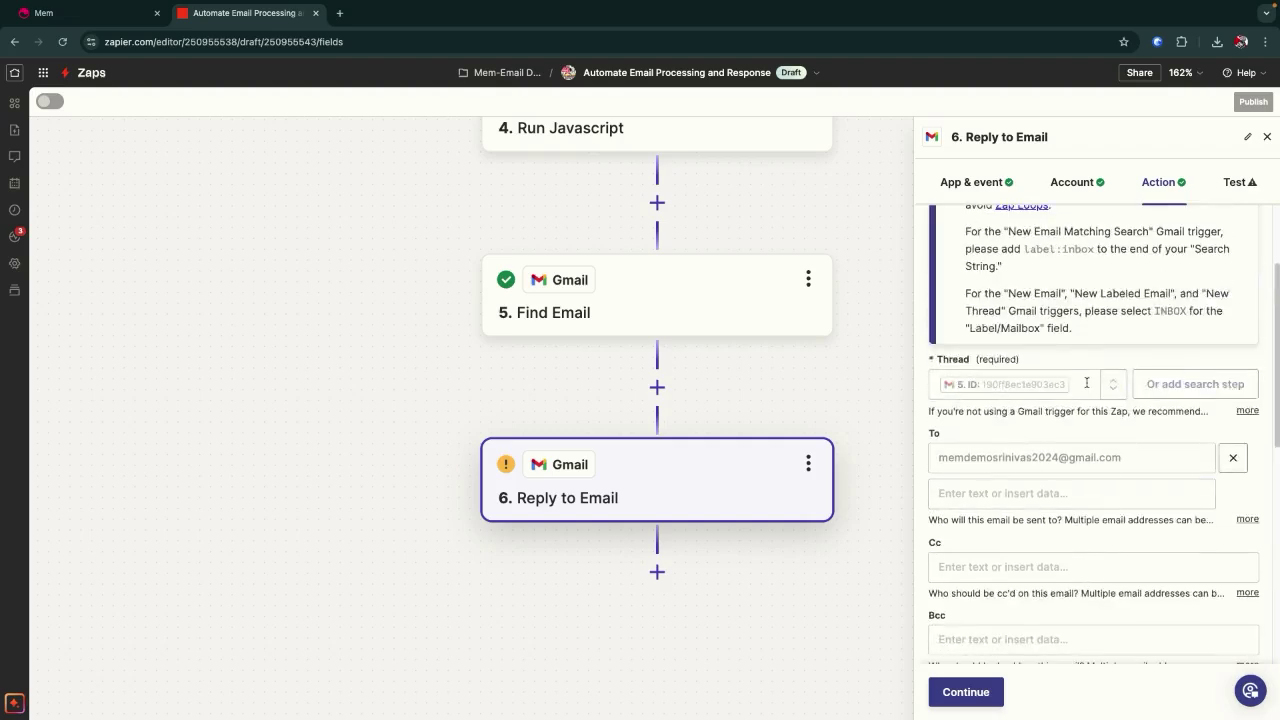
Review the filled-in Reply to Email fields, continue to its test, and run the test to send the reply through Gmail
{"action": "scroll", "coordinate": [1062, 407], "scroll_direction": "down", "scroll_amount": 1}
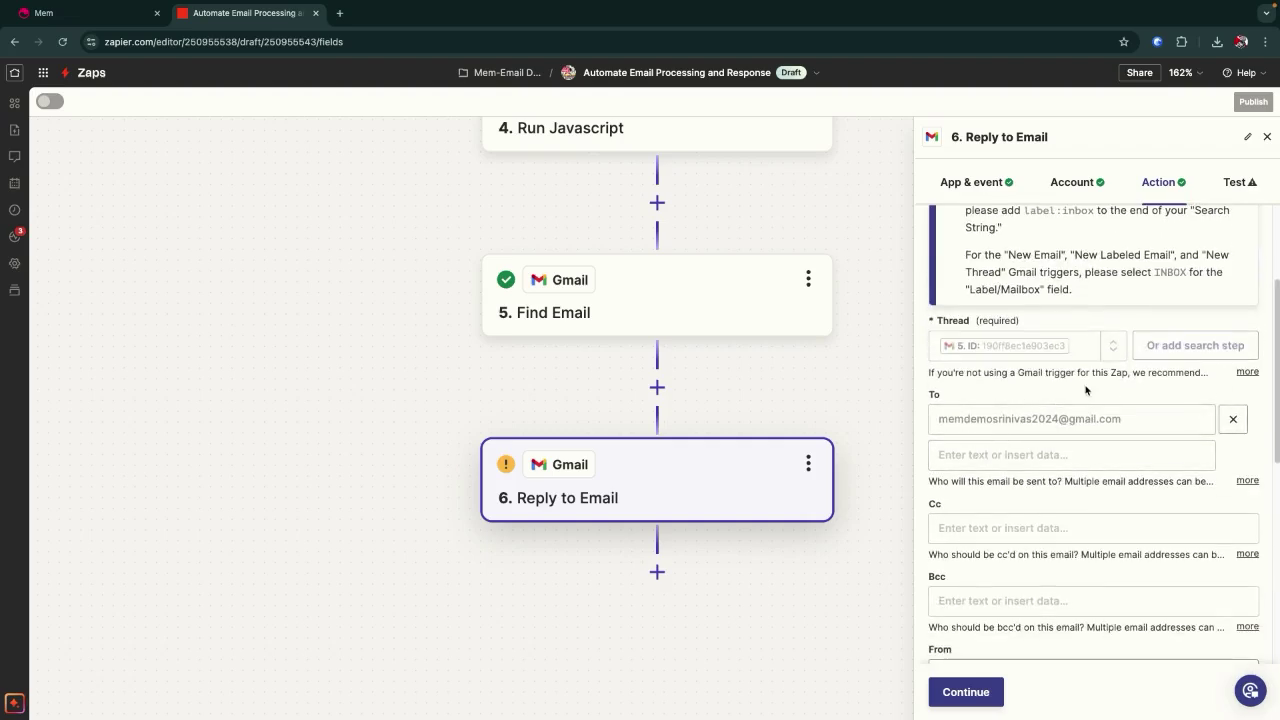
{"action": "scroll", "coordinate": [1088, 392], "scroll_direction": "down", "scroll_amount": 1}
{"action": "scroll", "coordinate": [1037, 414], "scroll_direction": "down", "scroll_amount": 10}
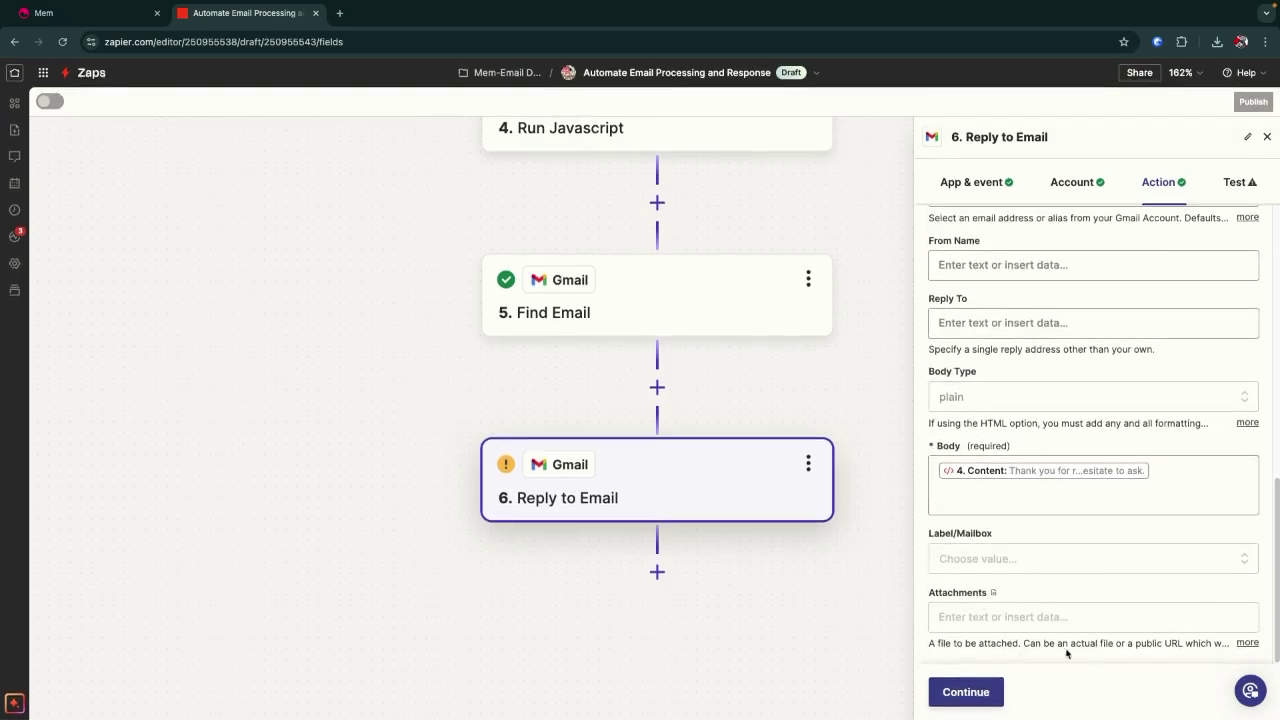
{"action": "left_click", "coordinate": [966, 691]}
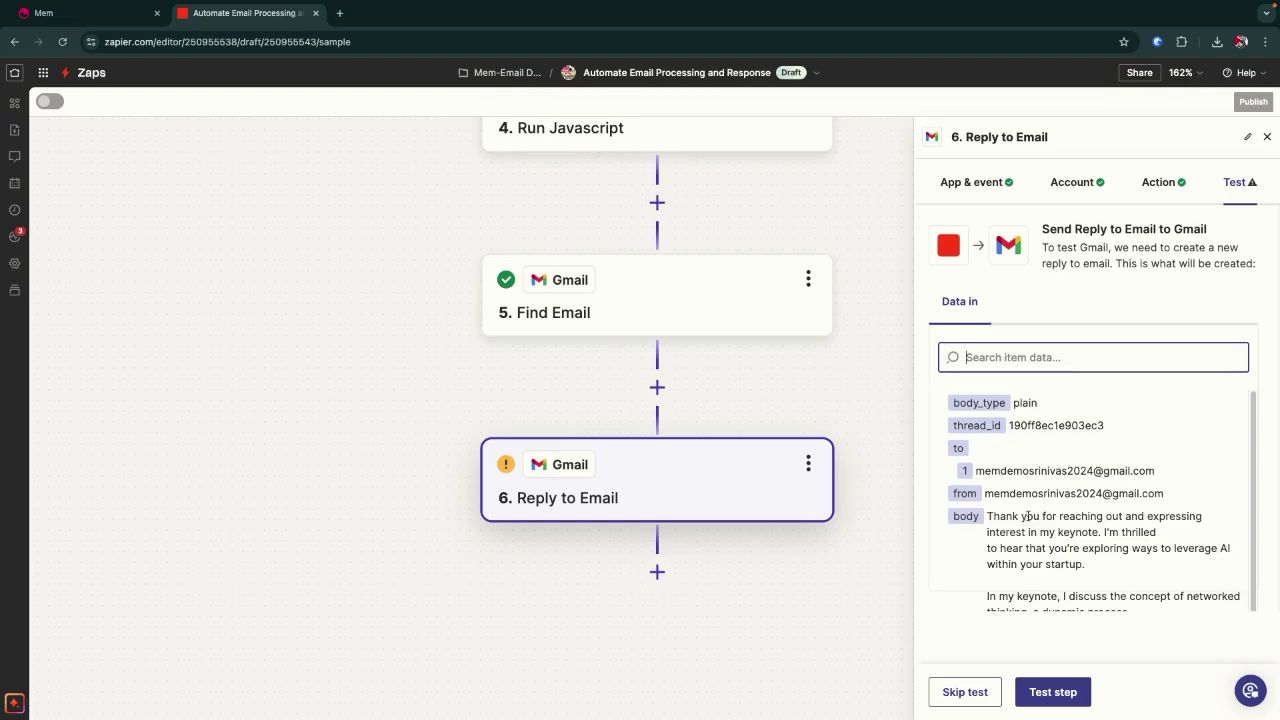
{"action": "left_click", "coordinate": [1055, 688]}
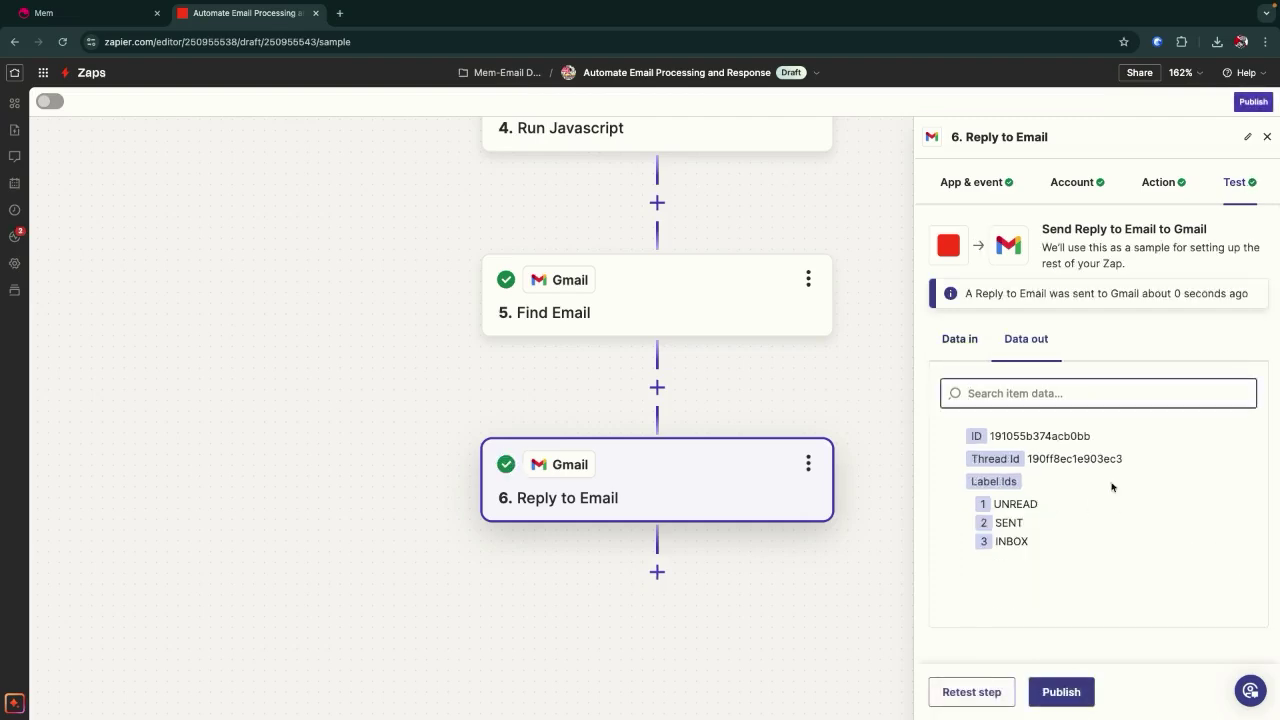
Read the reply sent in the original keynote inquiry thread in the demo Gmail inbox
{"action": "left_click", "coordinate": [1048, 531]}
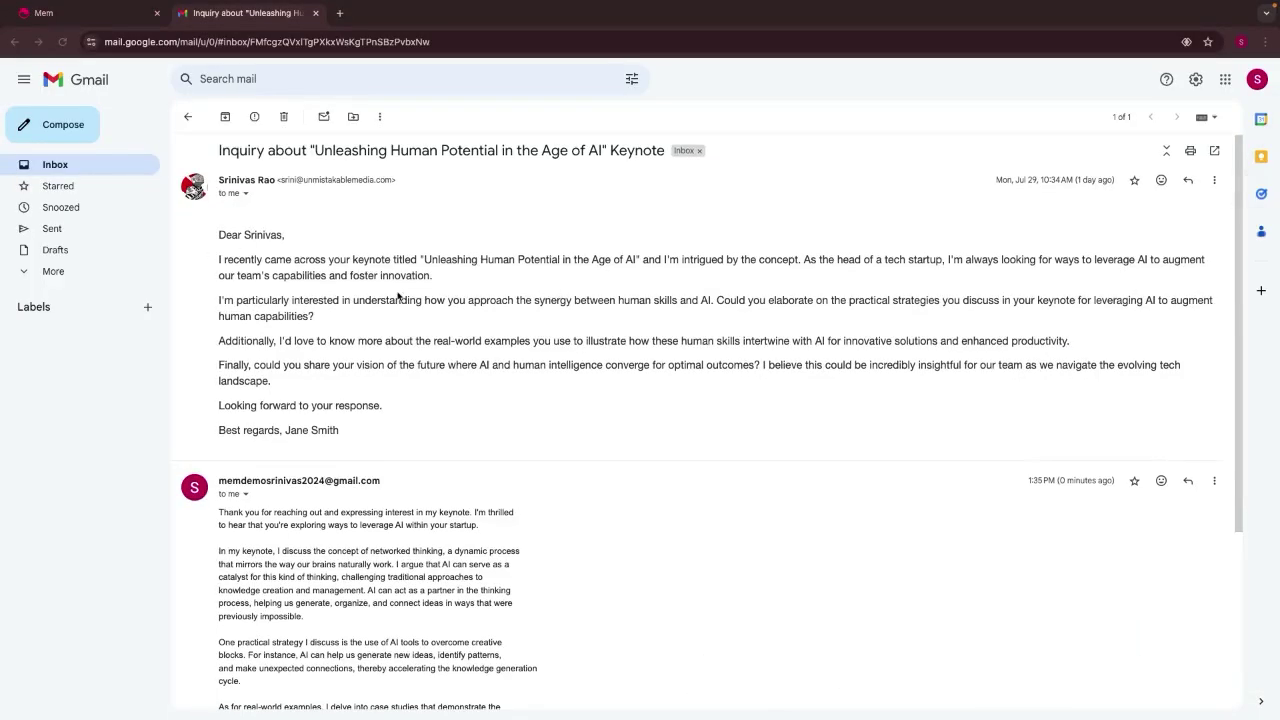
{"action": "scroll", "coordinate": [475, 295], "scroll_direction": "down", "scroll_amount": 3}
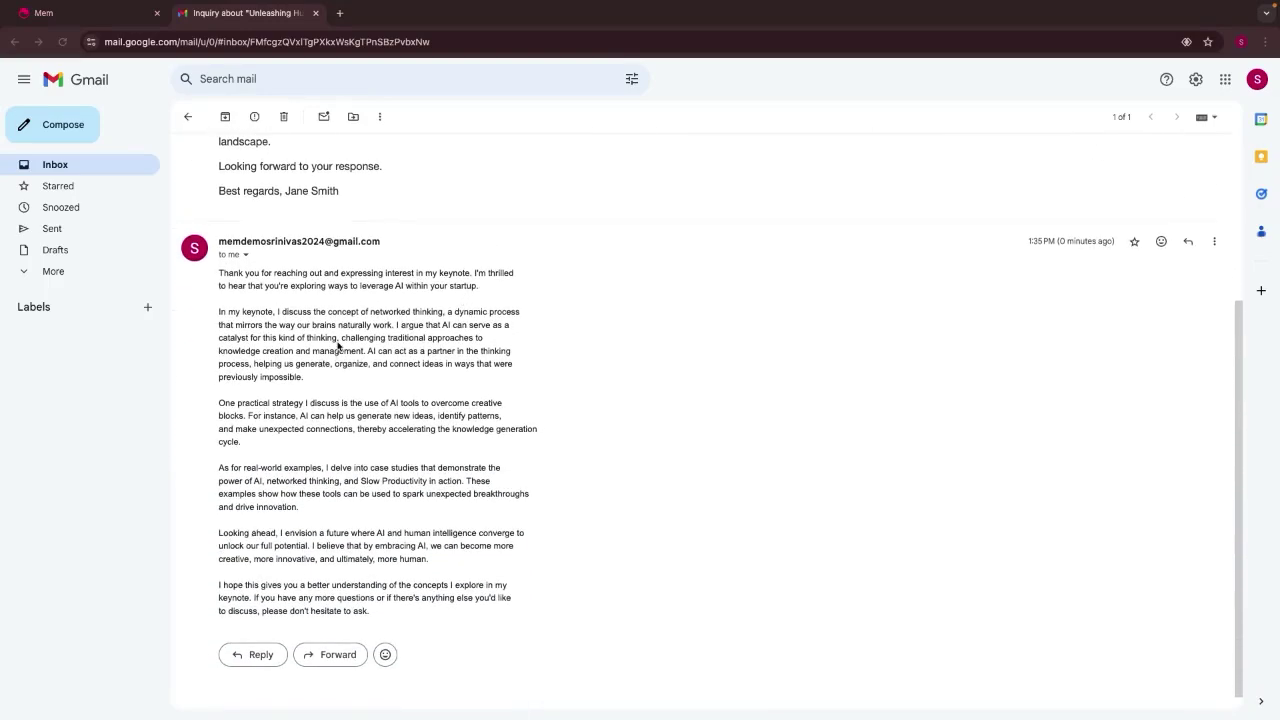
{"action": "scroll", "coordinate": [338, 346], "scroll_direction": "down", "scroll_amount": 1}
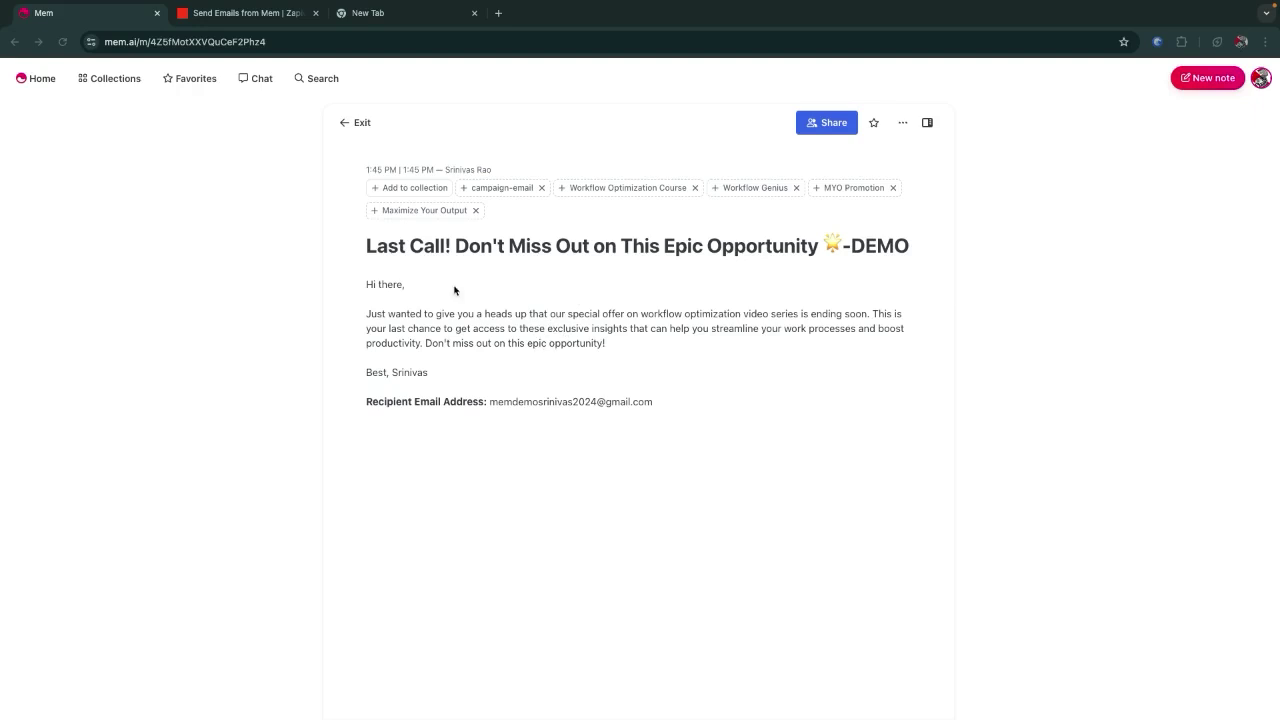
Check whom the "Last Call!" demo mem is shared with, and switch to the Send Emails from Mem Zap in Zapier
{"action": "left_click", "coordinate": [826, 122]}
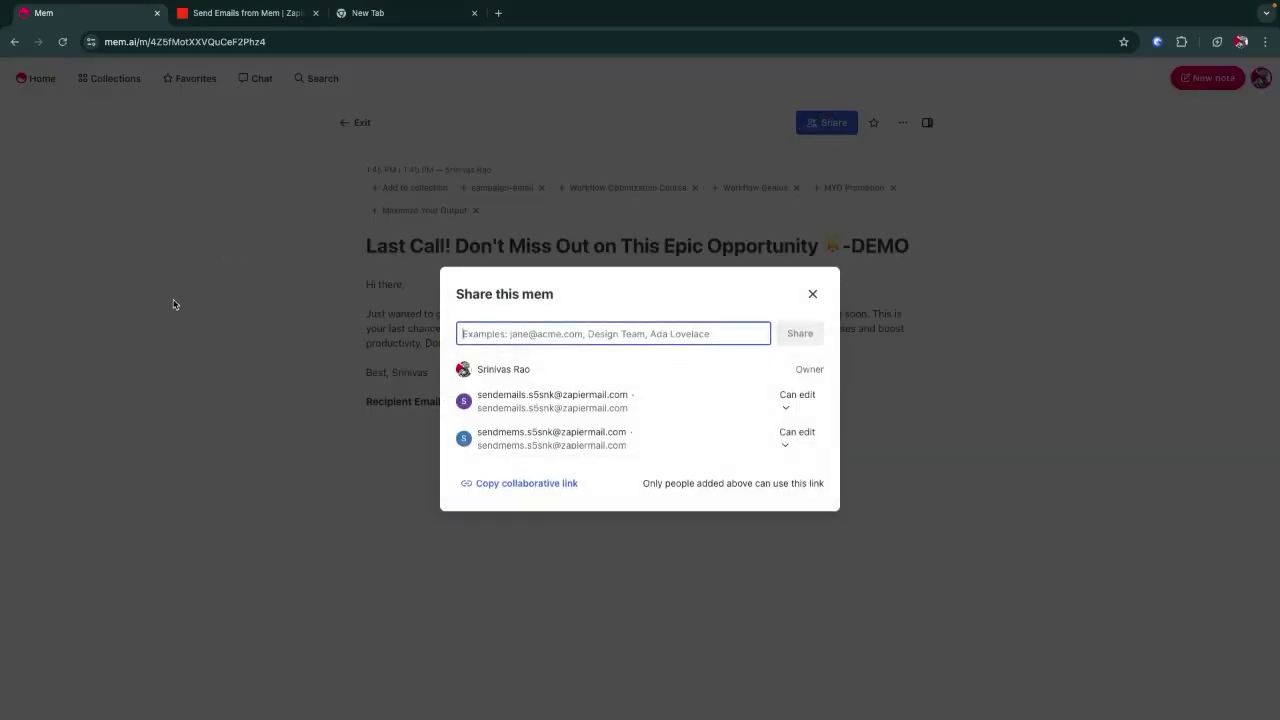
{"action": "left_click", "coordinate": [173, 304]}
{"action": "left_click", "coordinate": [228, 13]}
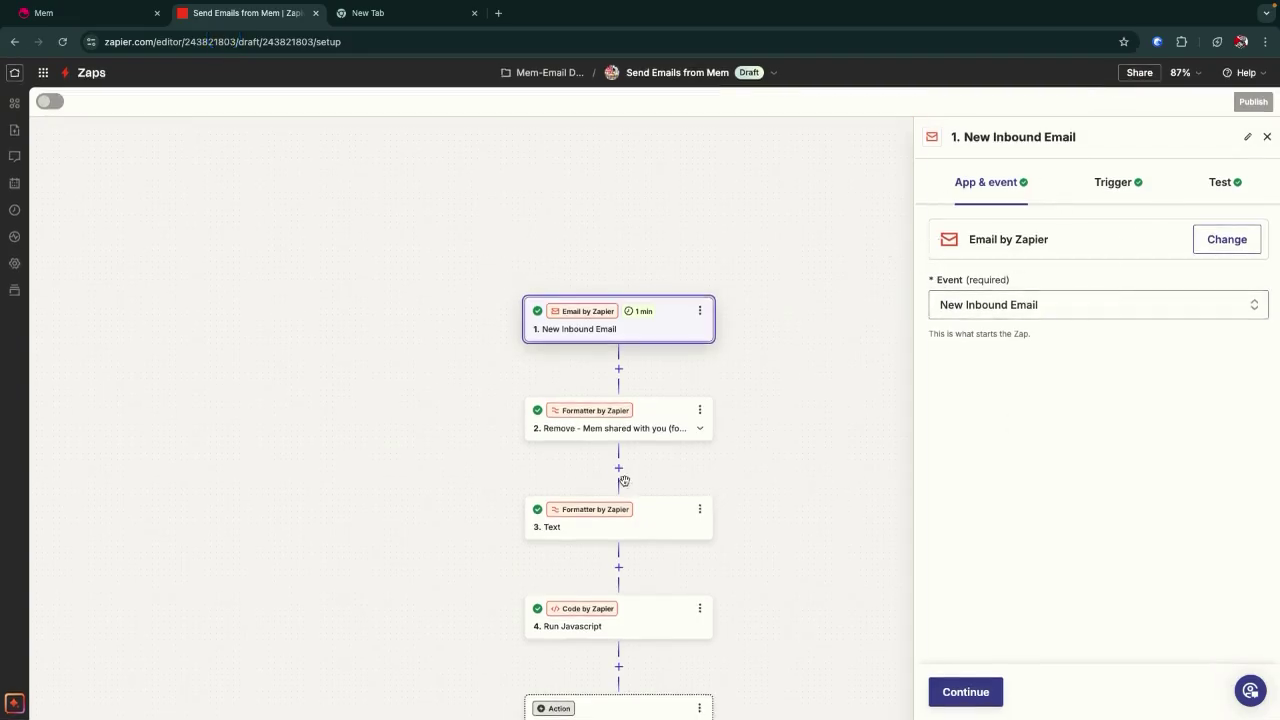
Review the Replace action settings and test output of step 2, the Formatter that removes "Mem shared with you"
{"action": "left_click", "coordinate": [639, 430]}
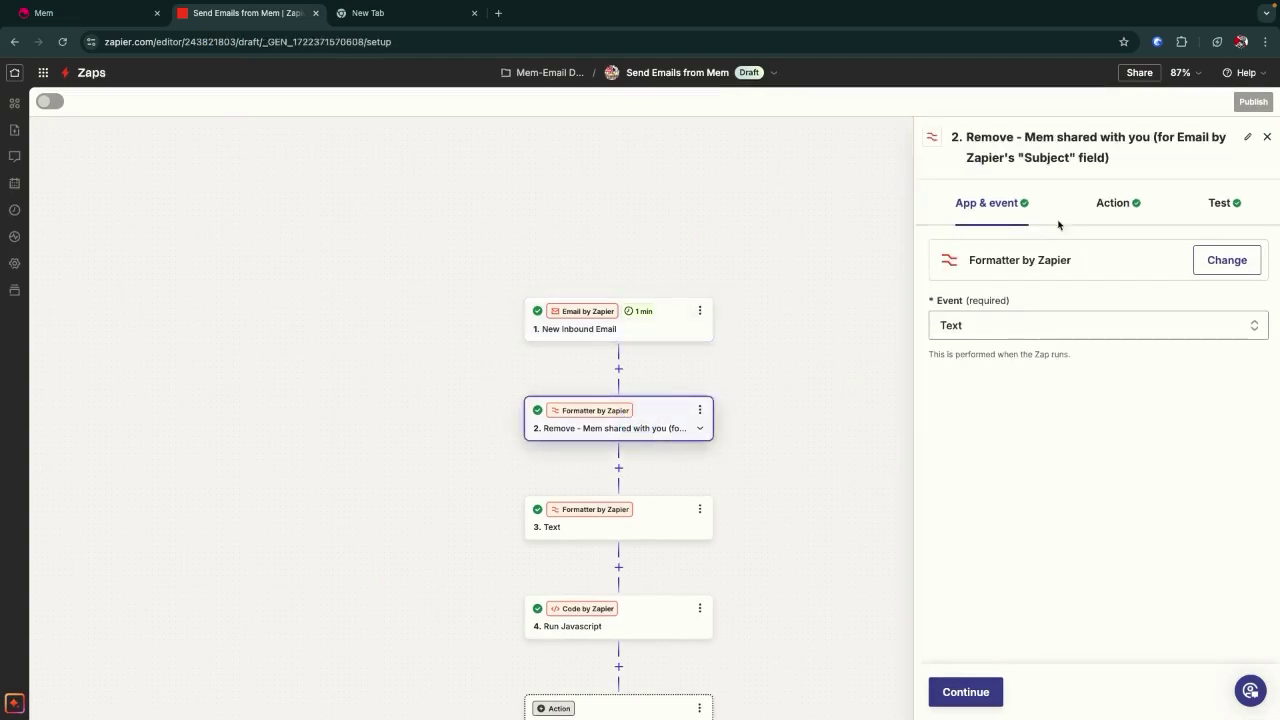
{"action": "left_click", "coordinate": [1128, 206]}
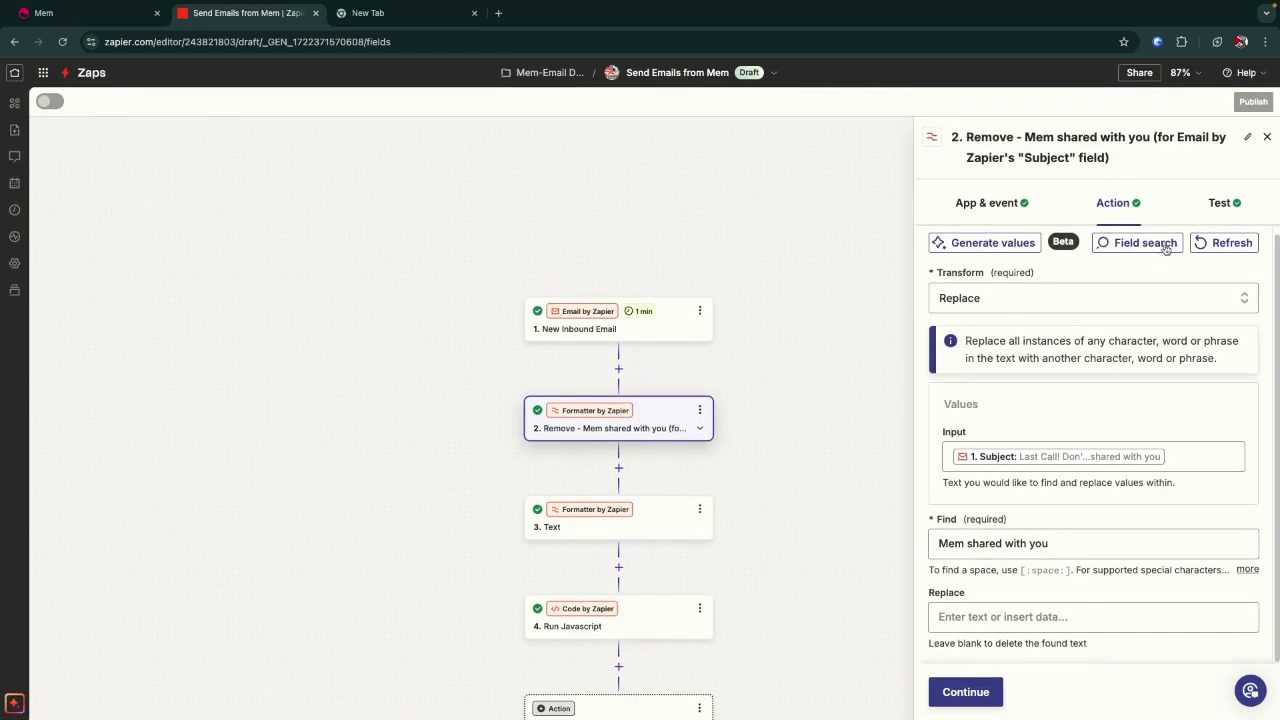
{"action": "left_click", "coordinate": [1218, 203]}
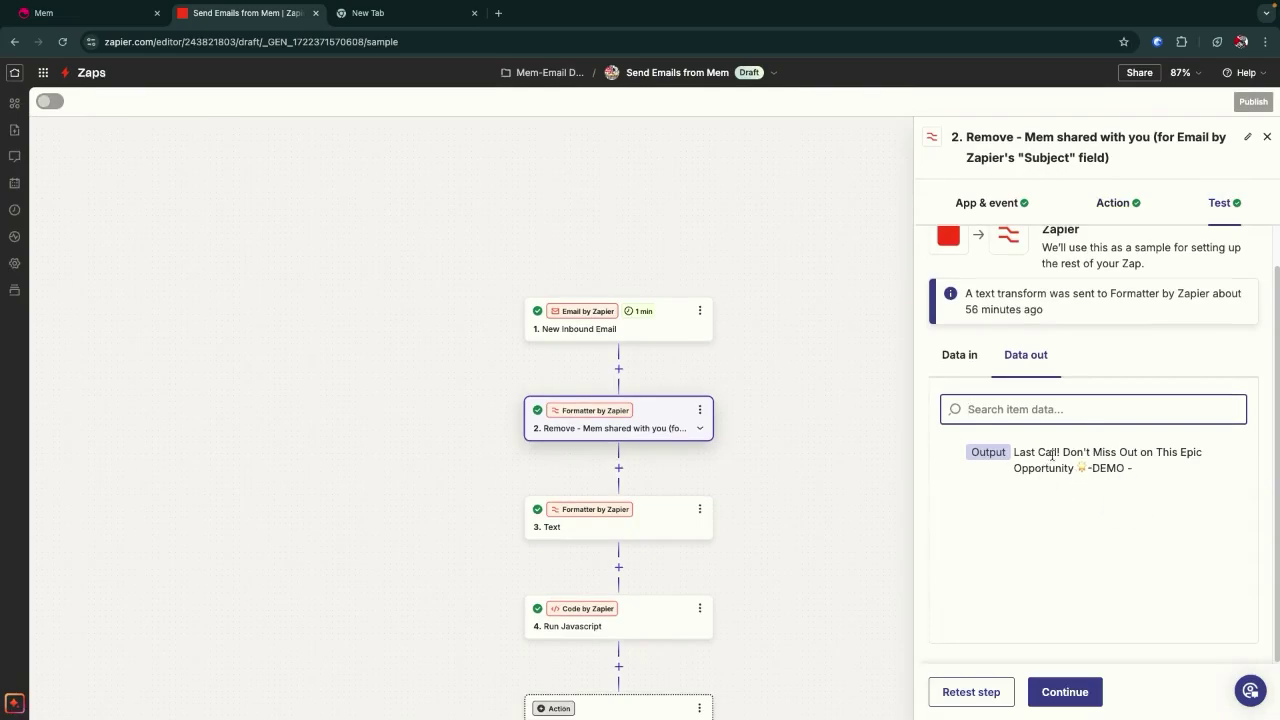
{"action": "scroll", "coordinate": [766, 406], "scroll_direction": "down", "scroll_amount": 1}
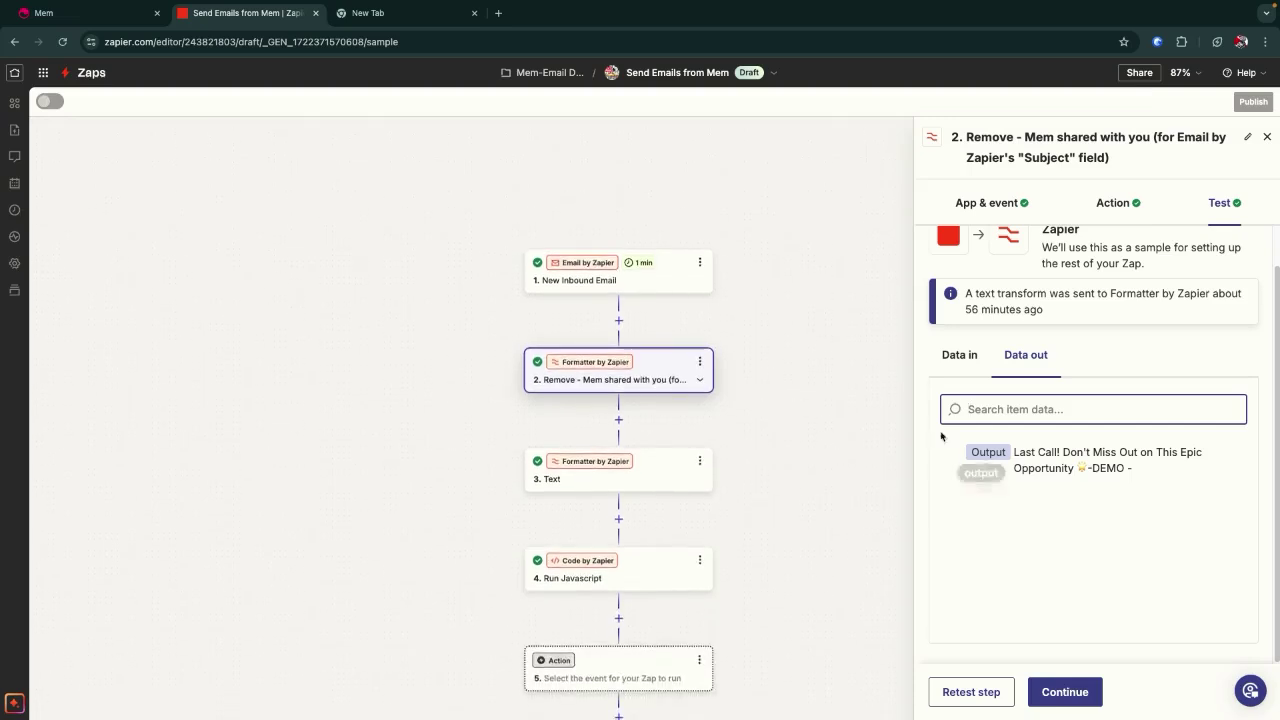
{"action": "scroll", "coordinate": [766, 440], "scroll_direction": "down", "scroll_amount": 1}
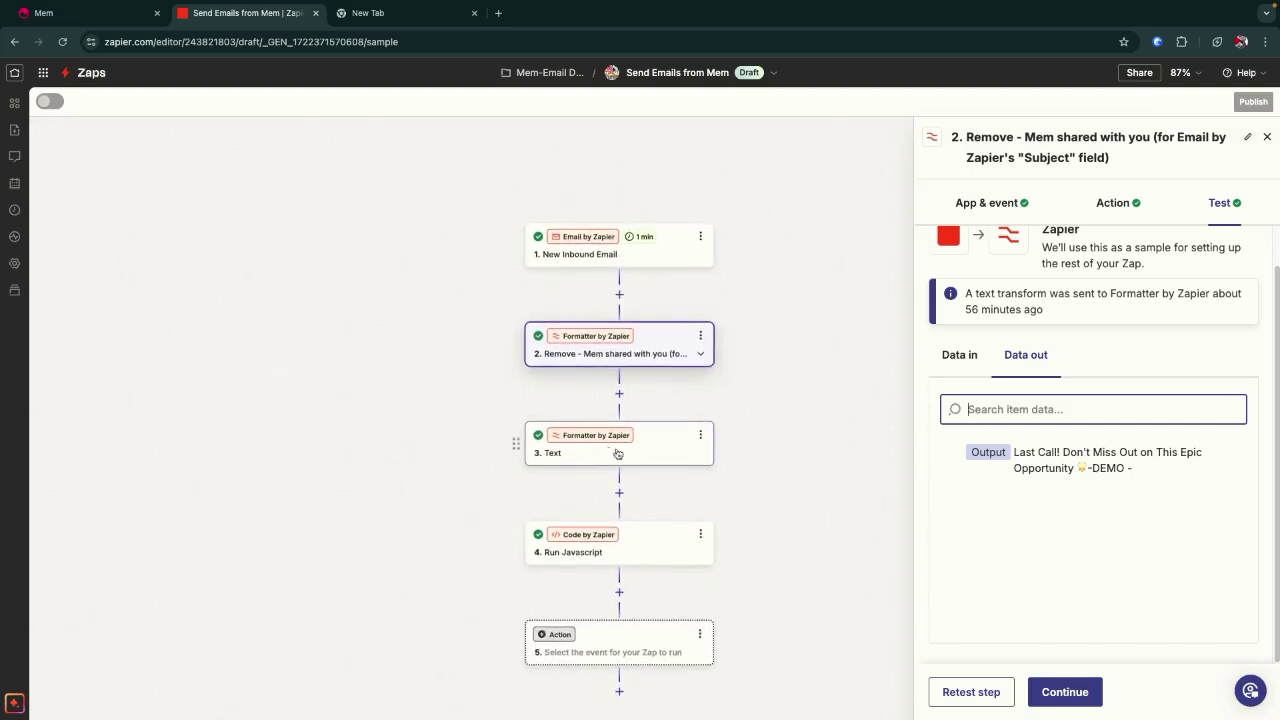
Review the action settings of step 3, the Formatter Text step that converts the email's HTML body to Markdown
{"action": "left_click", "coordinate": [664, 456]}
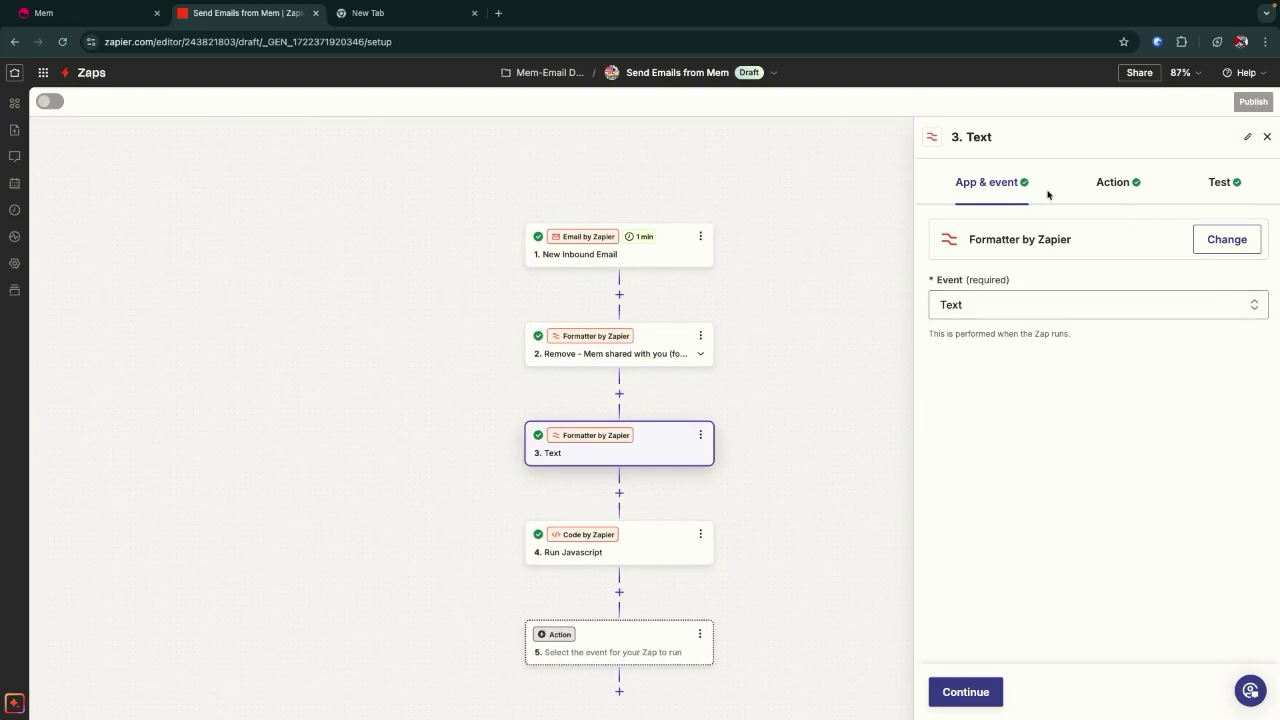
{"action": "left_click", "coordinate": [1113, 184]}
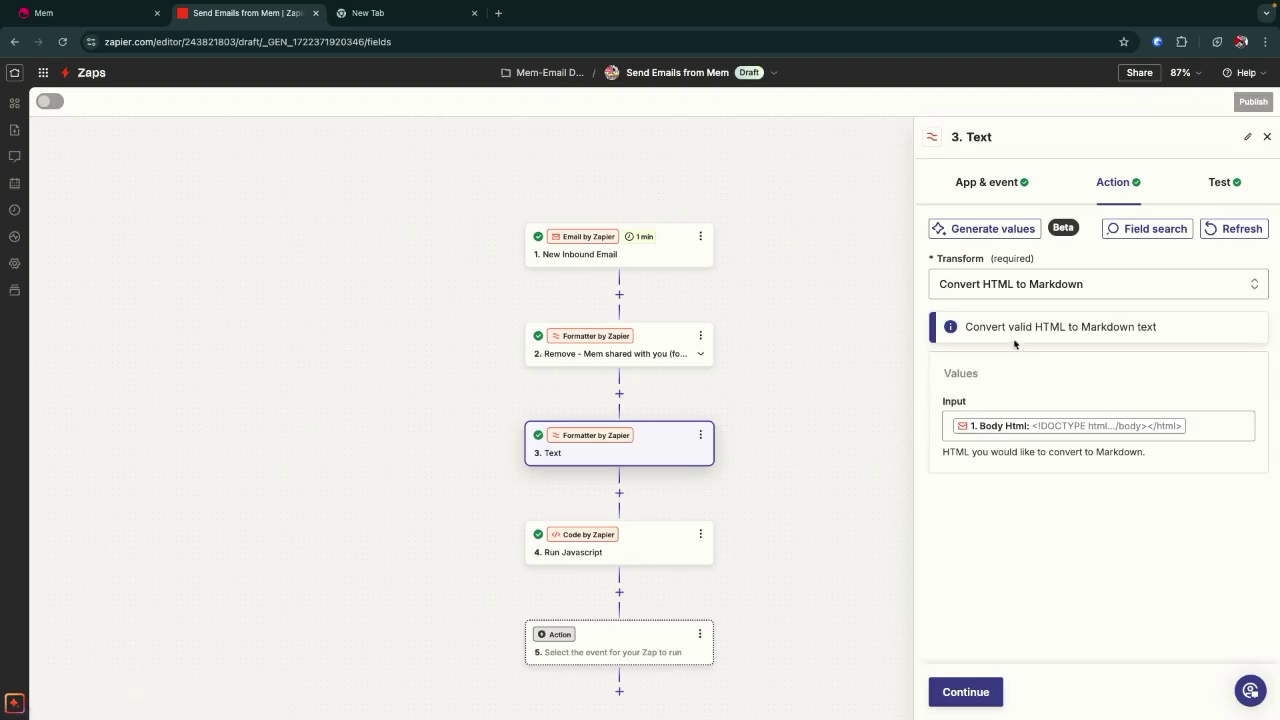
{"action": "scroll", "coordinate": [802, 398], "scroll_direction": "down", "scroll_amount": 1}
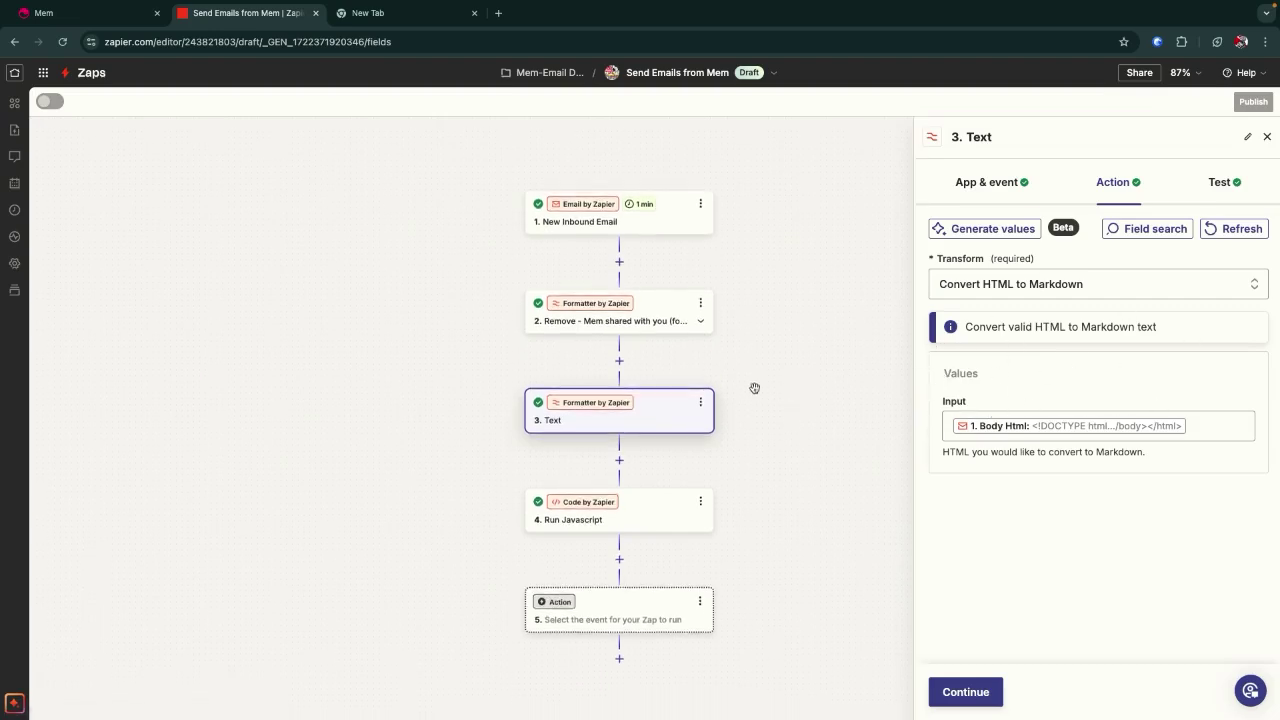
Review the input data and the full extraction code of step 4, Run Javascript
{"action": "left_click", "coordinate": [612, 512]}
{"action": "left_click", "coordinate": [1118, 184]}
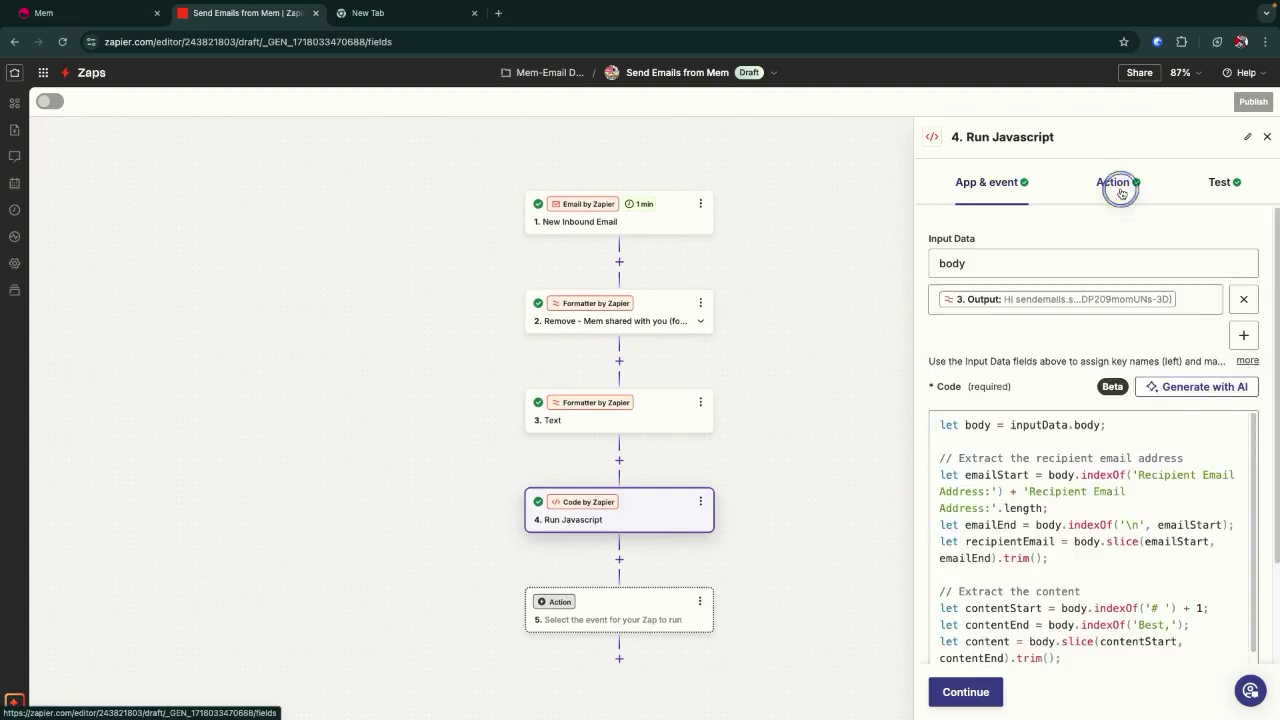
{"action": "scroll", "coordinate": [1000, 420], "scroll_direction": "down", "scroll_amount": 5}
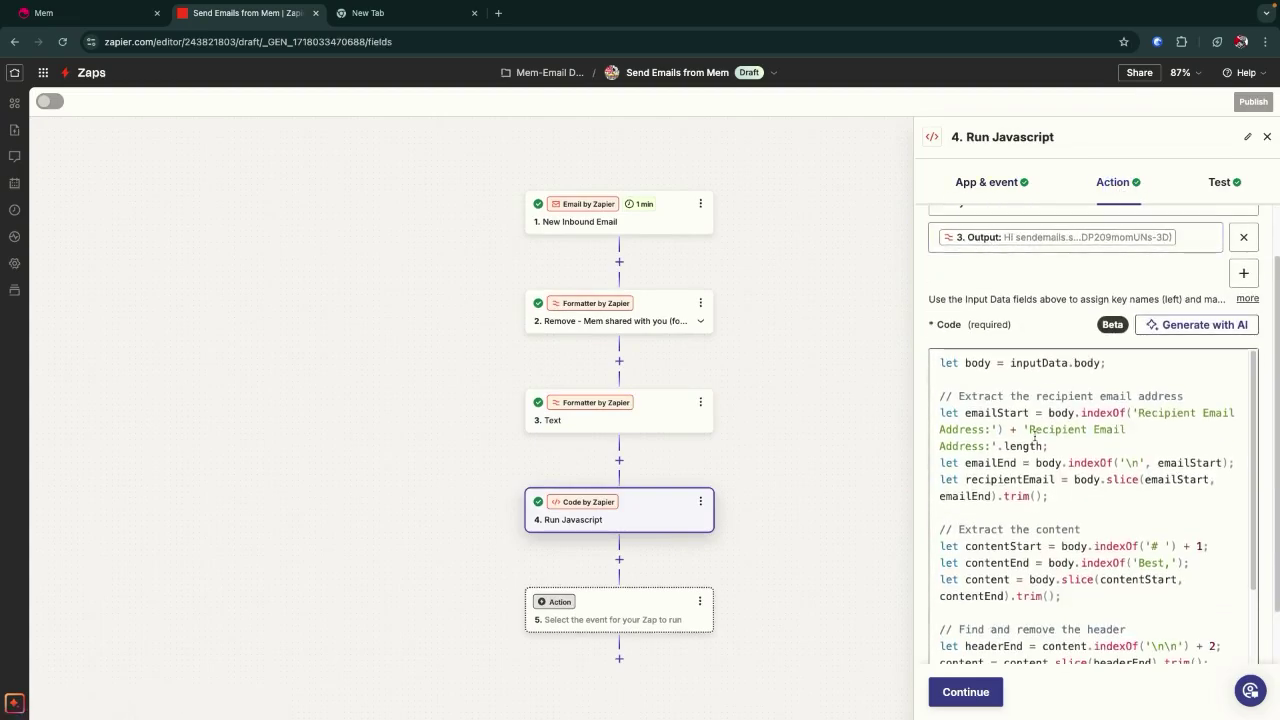
{"action": "scroll", "coordinate": [935, 415], "scroll_direction": "down", "scroll_amount": 5}
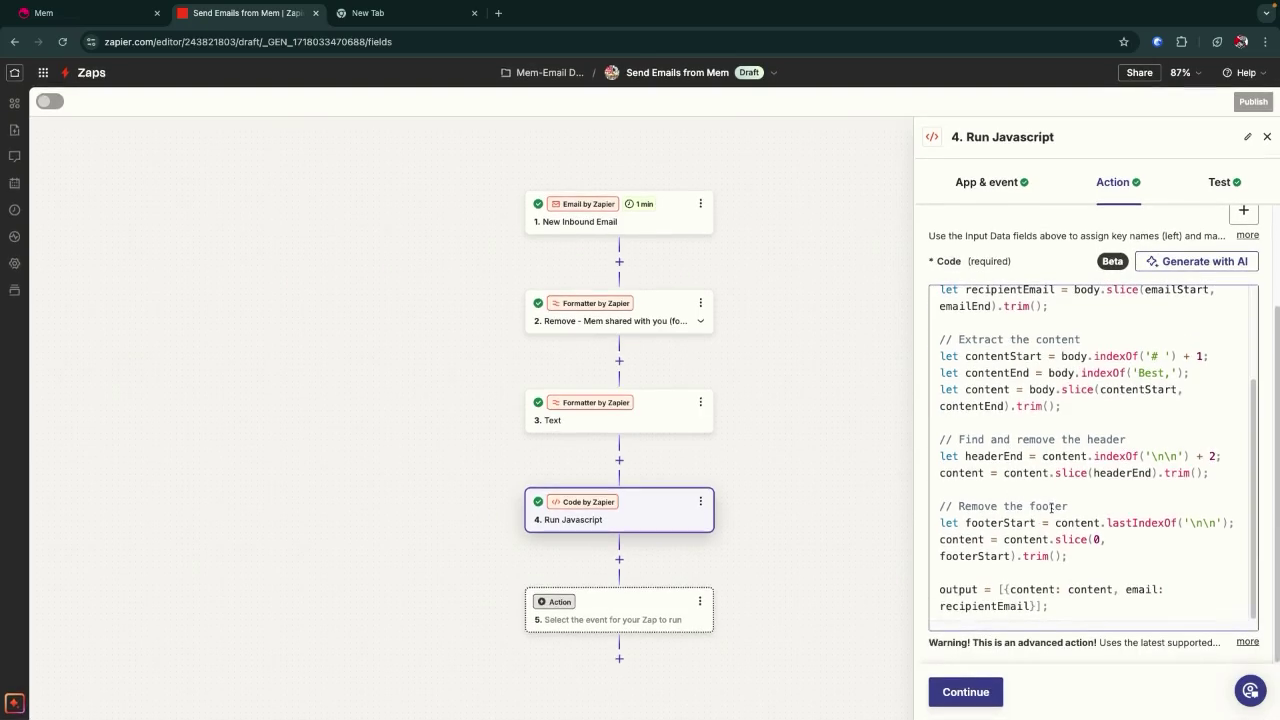
Examine the test output of step 4, Run Javascript, and copy the email address from its Email value without the leading asterisks
{"action": "left_click", "coordinate": [965, 692]}
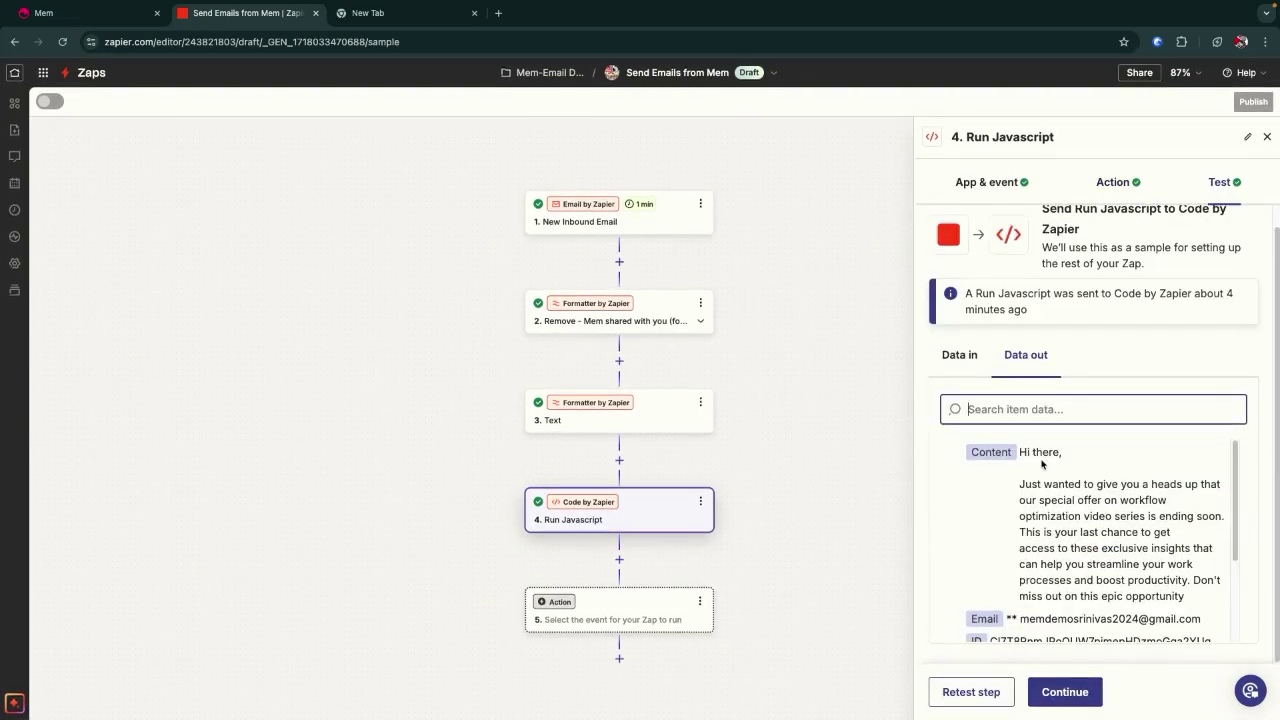
{"action": "scroll", "coordinate": [1058, 484], "scroll_direction": "down", "scroll_amount": 1}
{"action": "scroll", "coordinate": [1050, 478], "scroll_direction": "up", "scroll_amount": 1}
{"action": "scroll", "coordinate": [1020, 447], "scroll_direction": "down", "scroll_amount": 1}
{"action": "scroll", "coordinate": [1020, 447], "scroll_direction": "up", "scroll_amount": 1}
{"action": "scroll", "coordinate": [1024, 520], "scroll_direction": "down", "scroll_amount": 2}
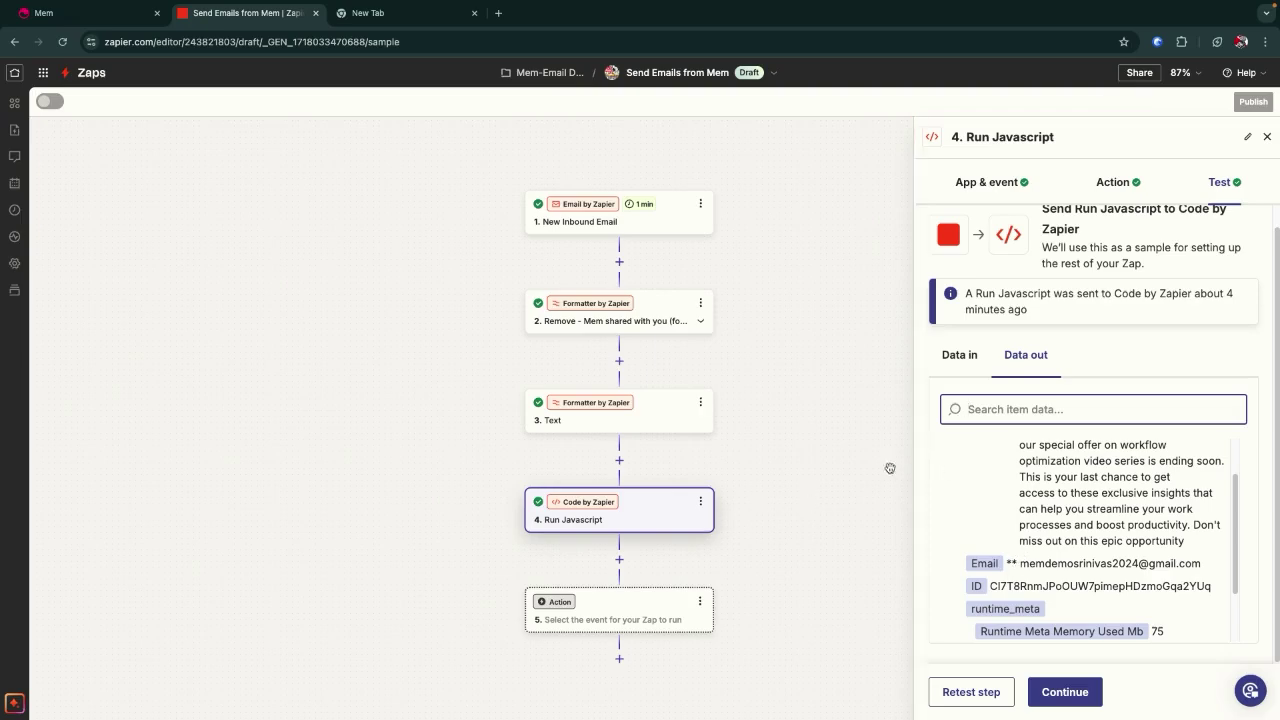
{"action": "scroll", "coordinate": [1000, 533], "scroll_direction": "down", "scroll_amount": 1}
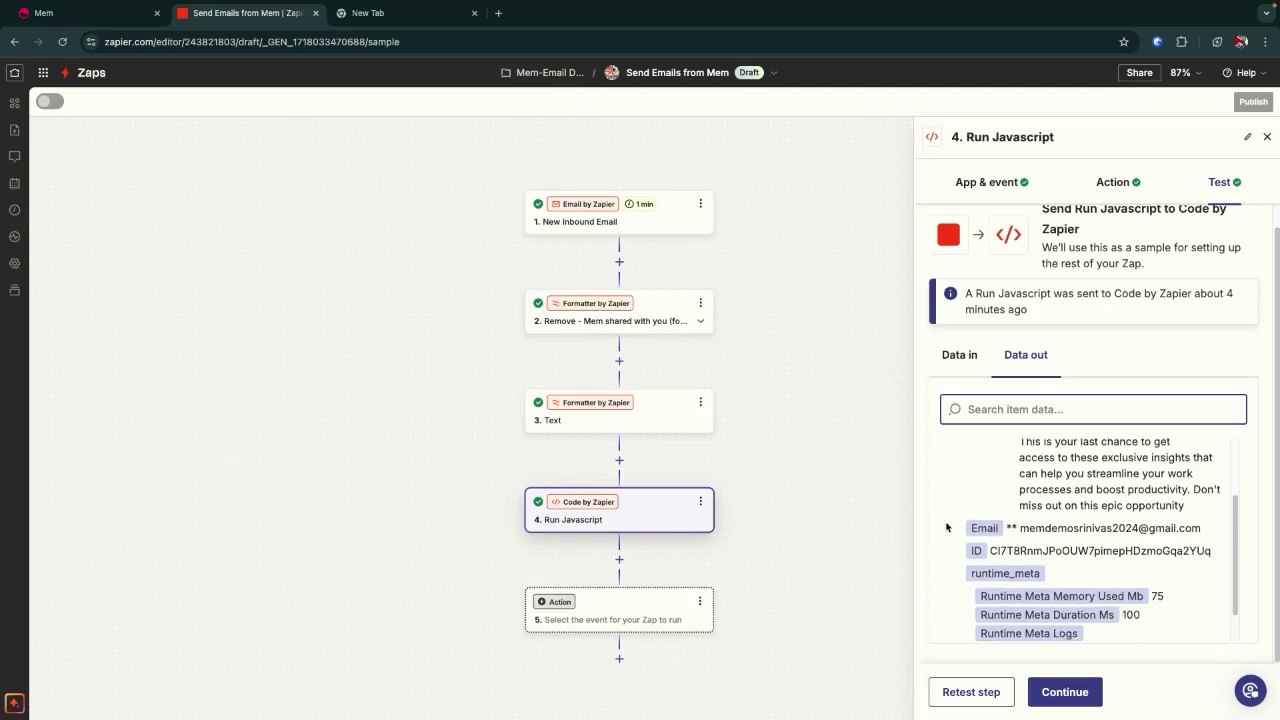
{"action": "left_click_drag", "start_coordinate": [1020, 530], "coordinate": [1205, 528]}
{"action": "key", "text": "ctrl+c"}
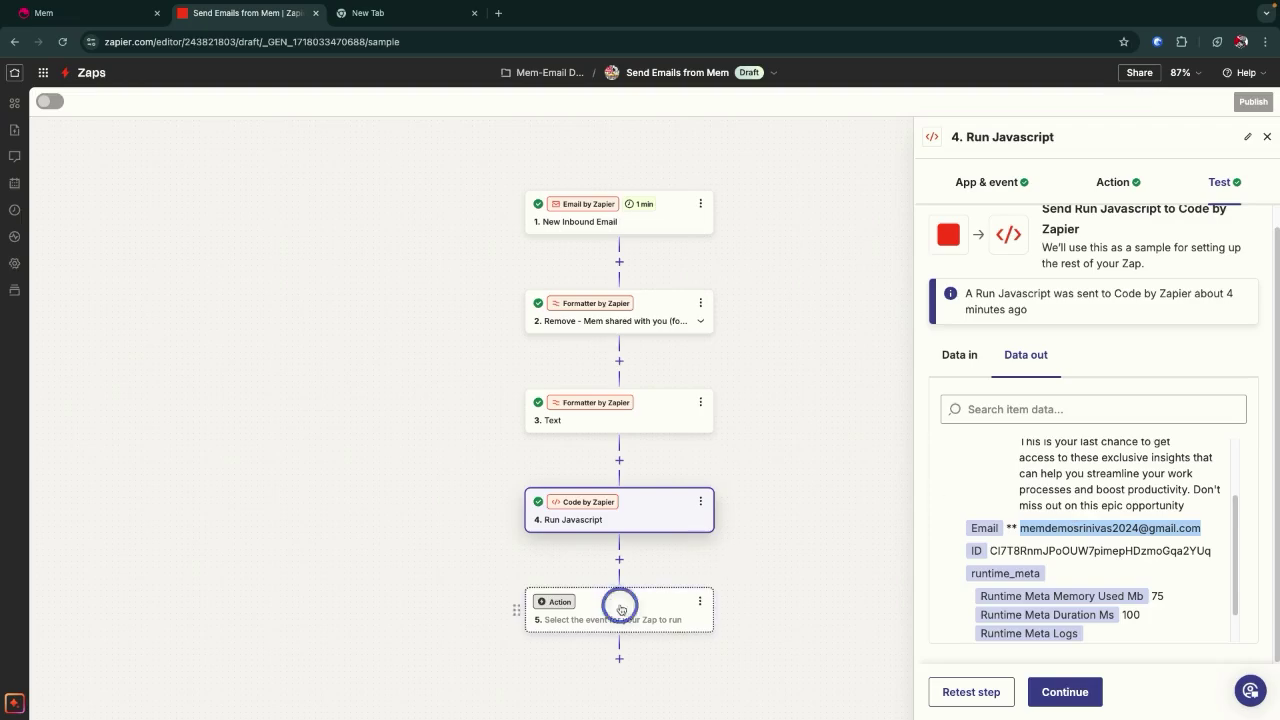
Set up the empty step 5 as a Gmail action with the Send Email event
{"action": "left_click", "coordinate": [617, 606]}
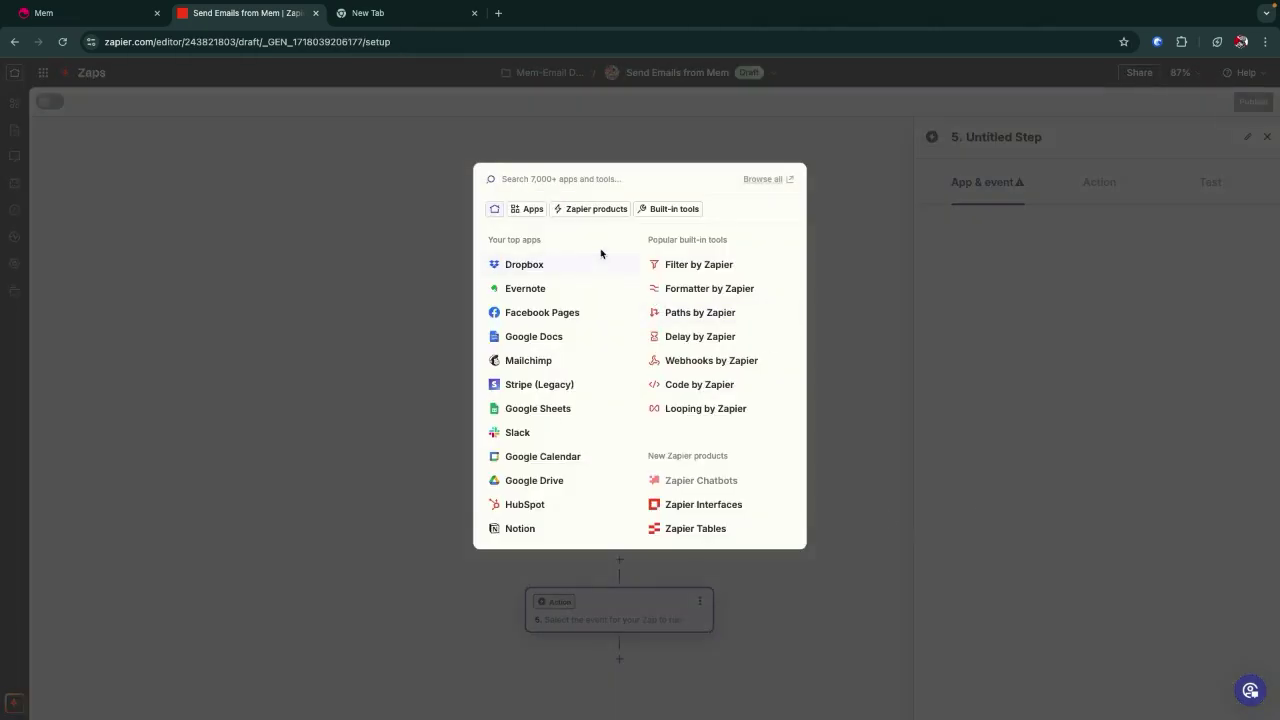
{"action": "type", "text": "g"}
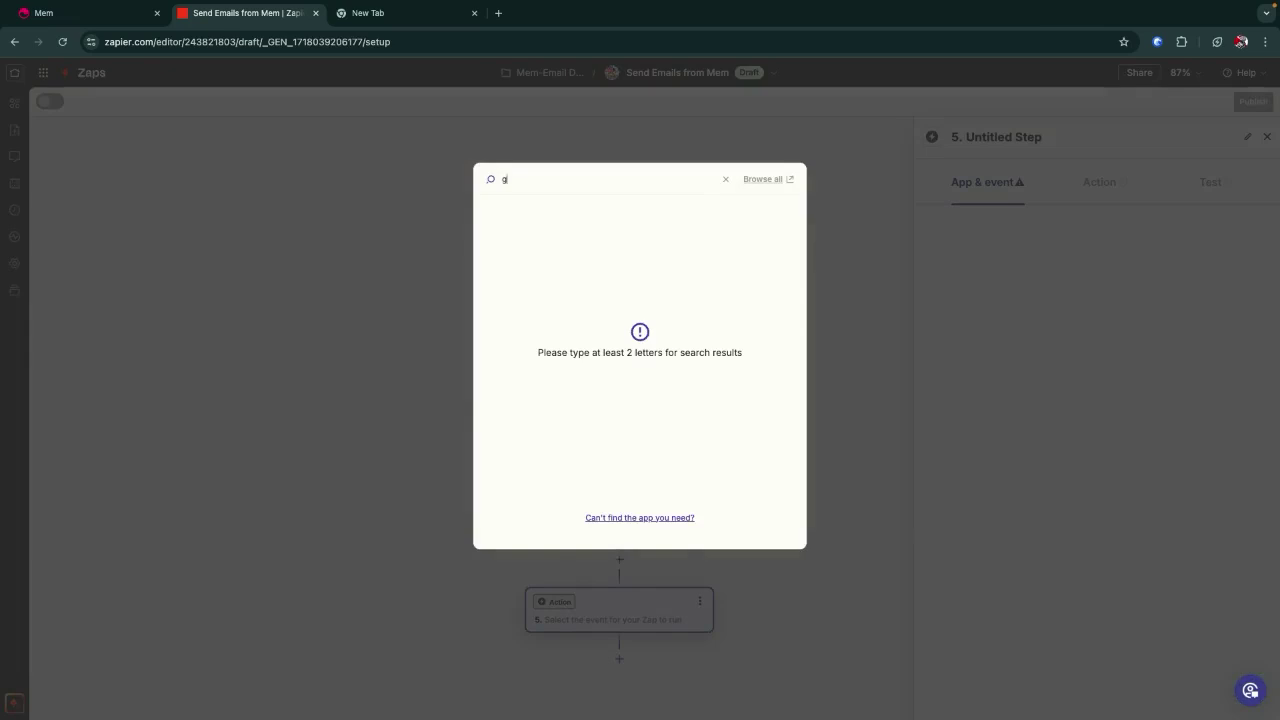
{"action": "type", "text": "m"}
{"action": "left_click", "coordinate": [562, 216]}
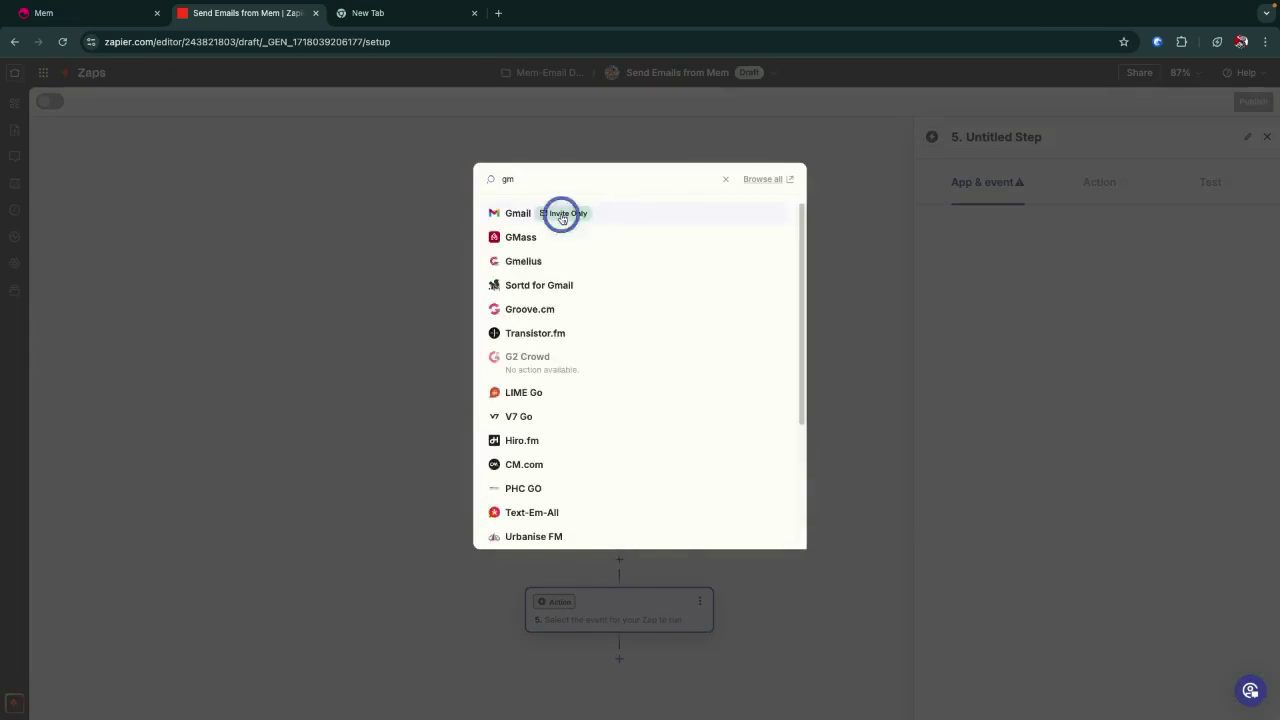
{"action": "left_click", "coordinate": [1001, 402]}
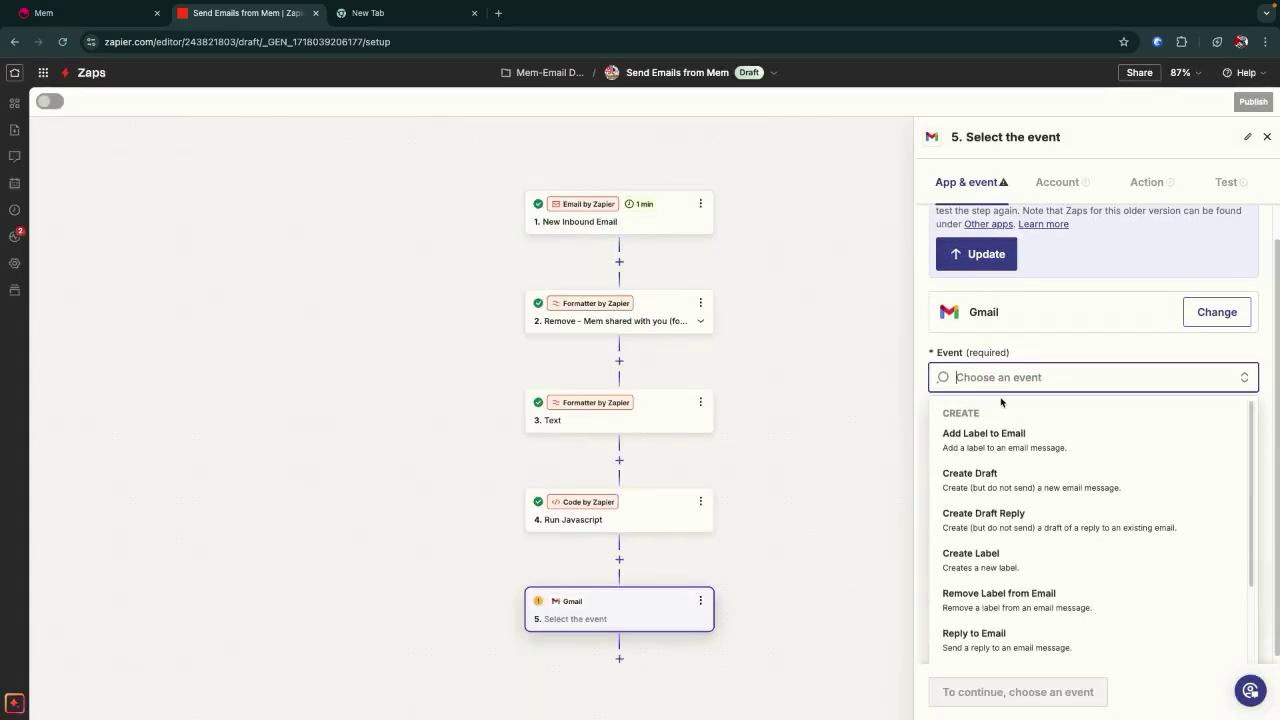
{"action": "scroll", "coordinate": [1003, 490], "scroll_direction": "down", "scroll_amount": 2}
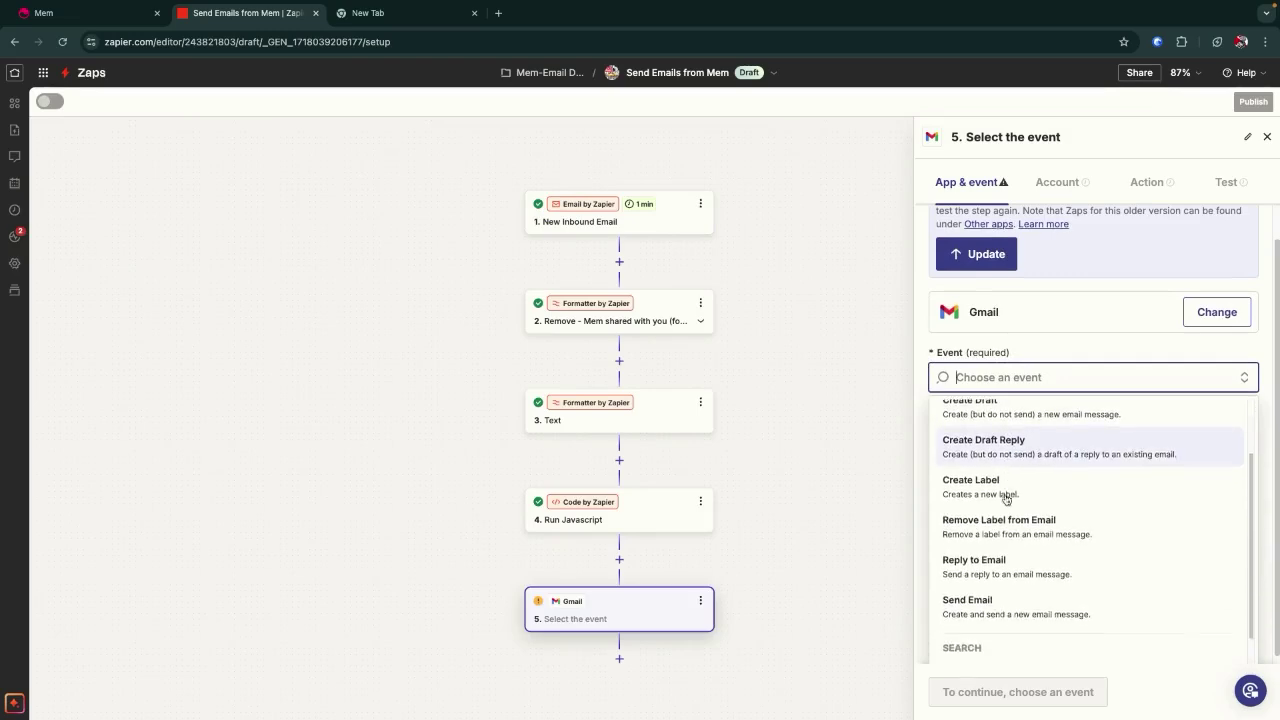
{"action": "left_click", "coordinate": [997, 604]}
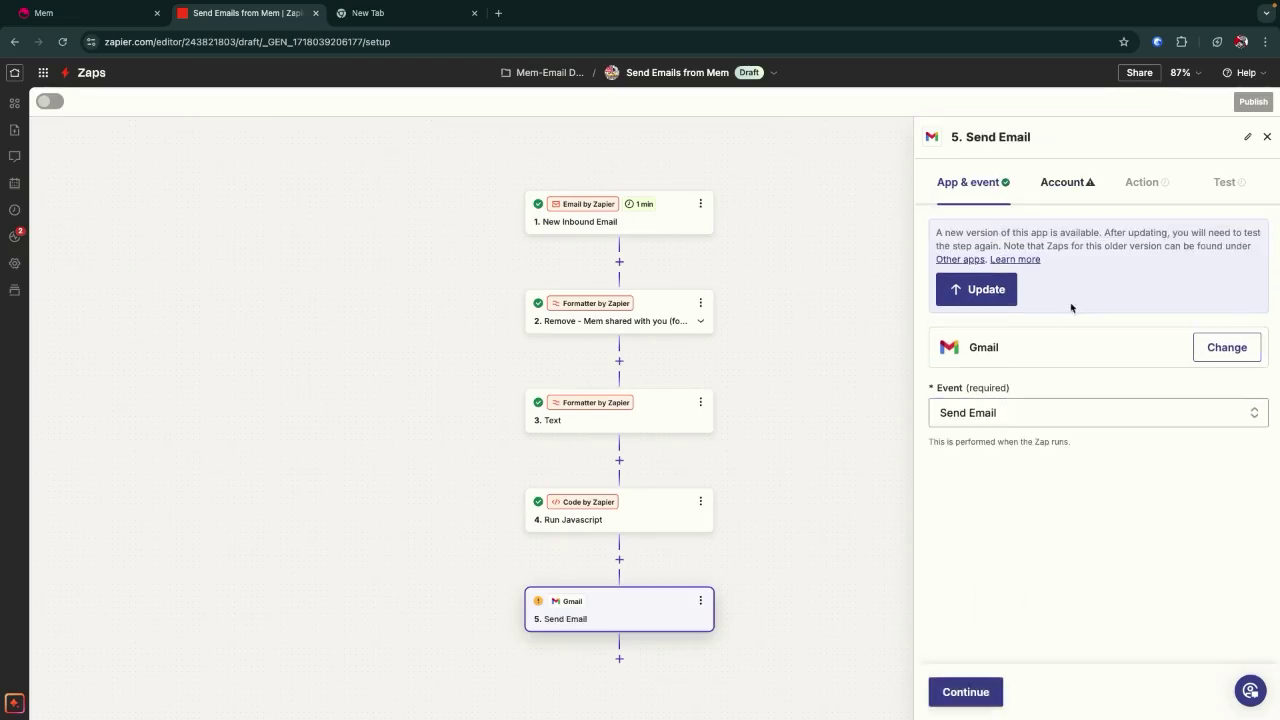
Select the connected Gmail account marked #8 for the Send Email step and continue to its action fields
{"action": "left_click", "coordinate": [966, 694]}
{"action": "left_click", "coordinate": [1215, 242]}
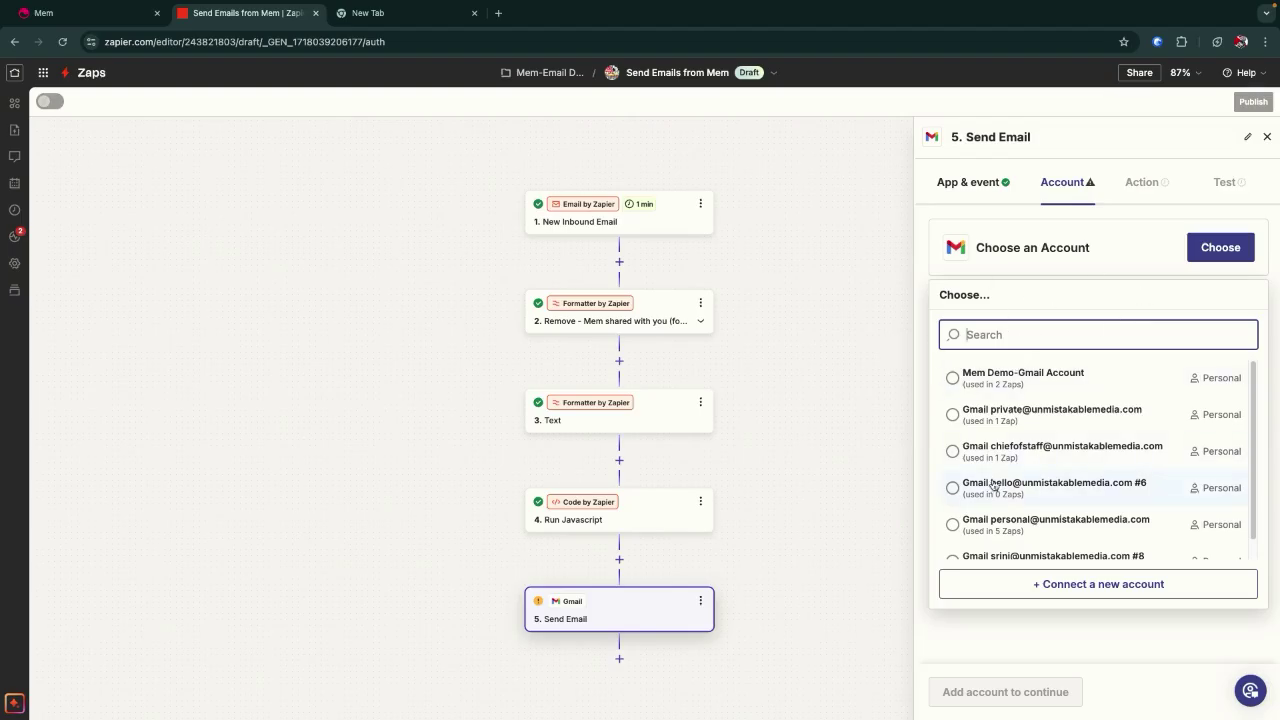
{"action": "left_click", "coordinate": [1006, 557]}
{"action": "left_click", "coordinate": [1154, 190]}
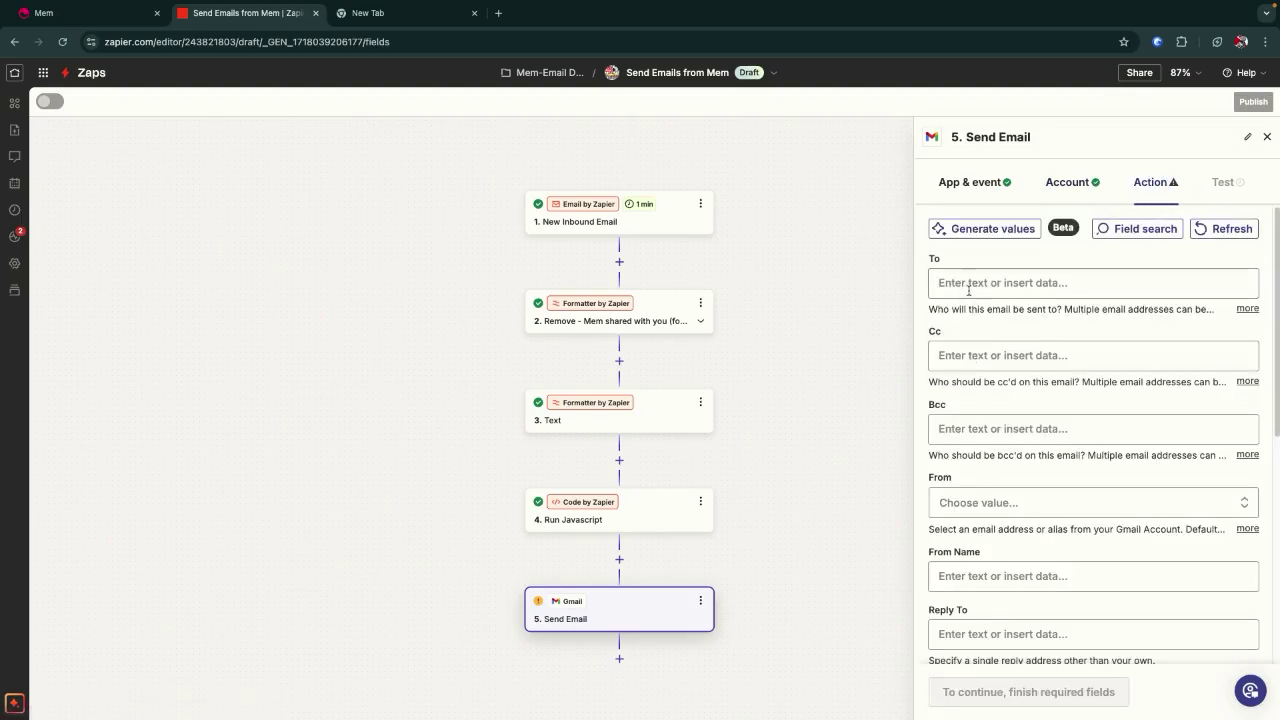
Enter the copied recipient email address as the Send Email step's To recipient
{"action": "left_click", "coordinate": [968, 284]}
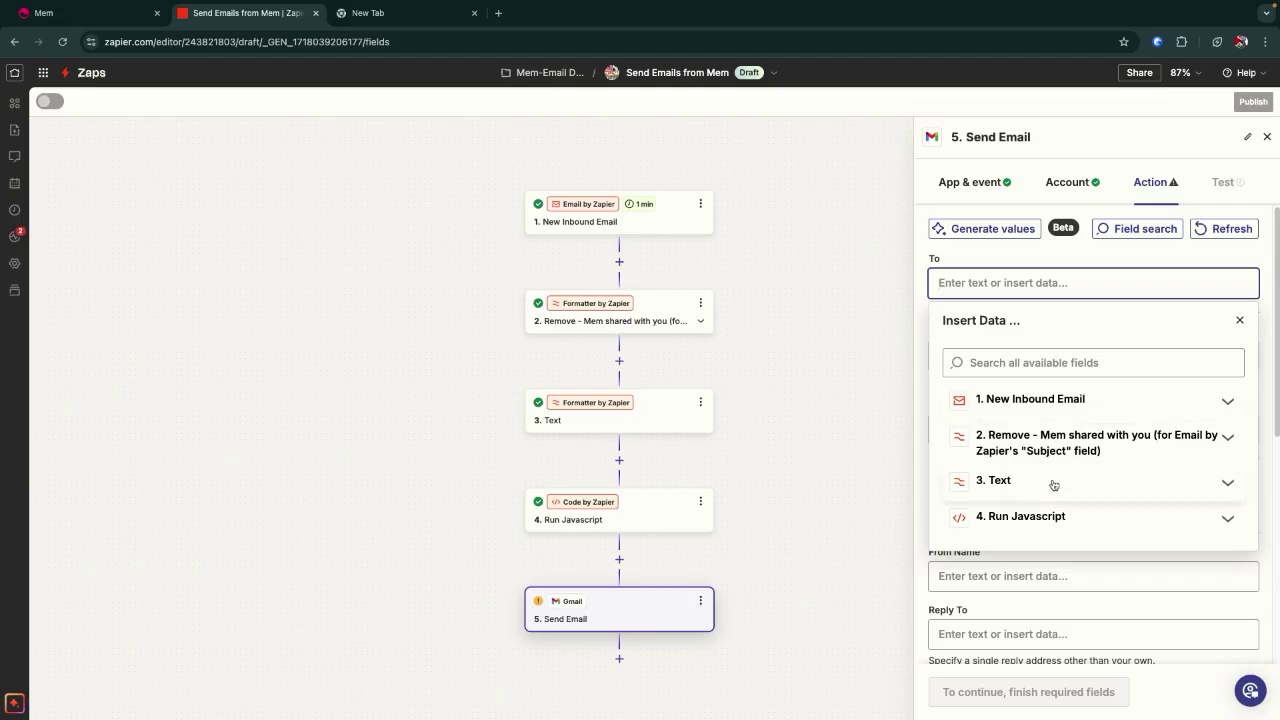
{"action": "left_click", "coordinate": [1050, 522]}
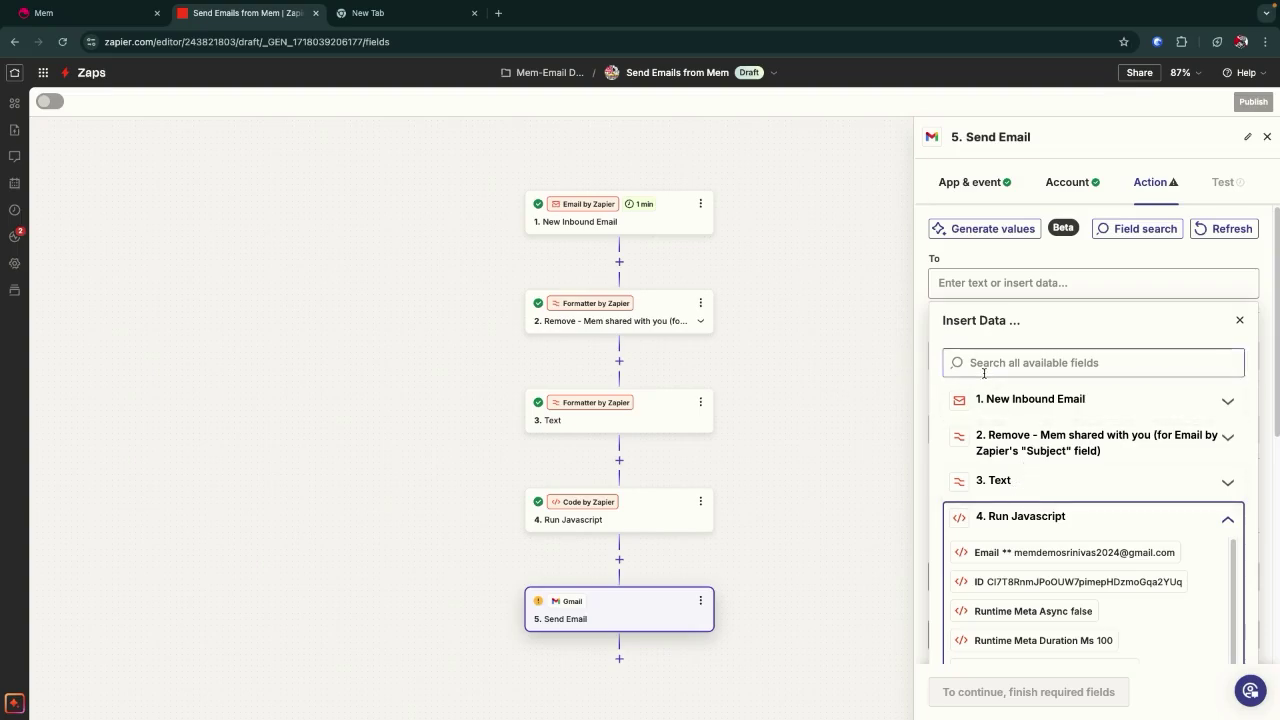
{"action": "left_click", "coordinate": [932, 288]}
{"action": "key", "text": "ctrl+v"}
{"action": "left_click", "coordinate": [891, 289]}
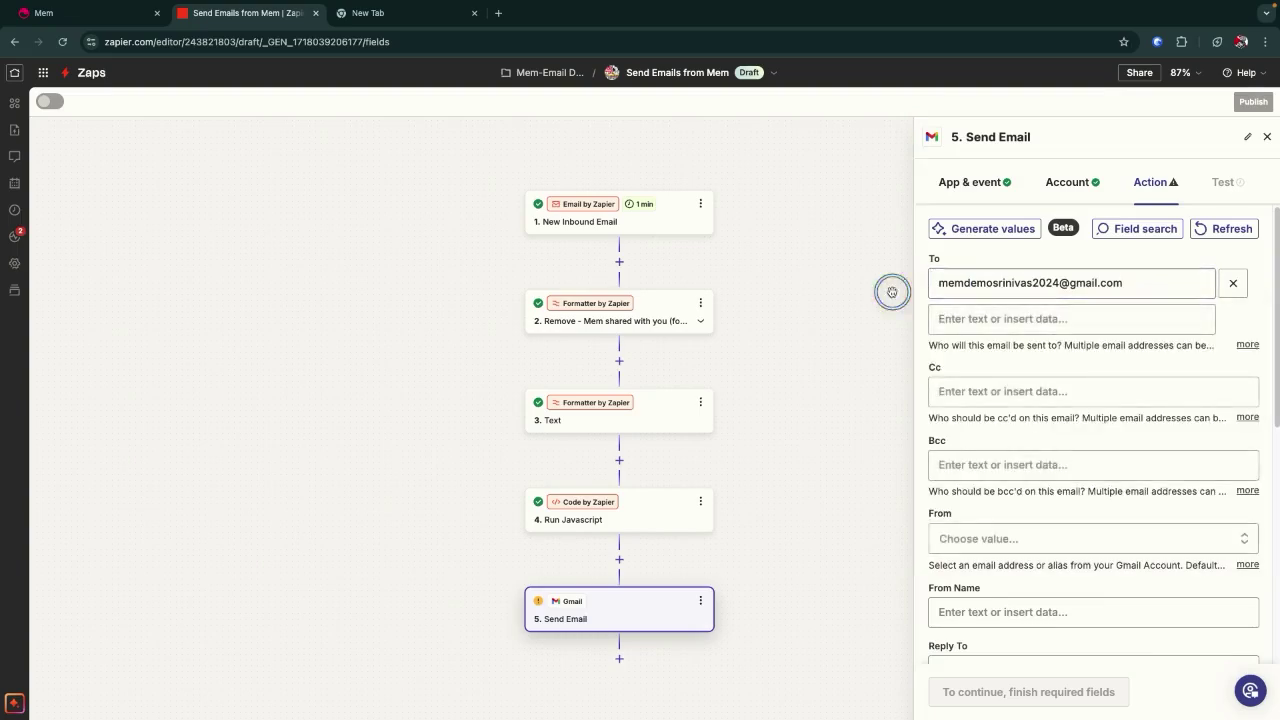
Set the Send Email step's From to the sender's email alias and enter the sender's name as From Name
{"action": "scroll", "coordinate": [977, 452], "scroll_direction": "down", "scroll_amount": 1}
{"action": "left_click", "coordinate": [980, 453]}
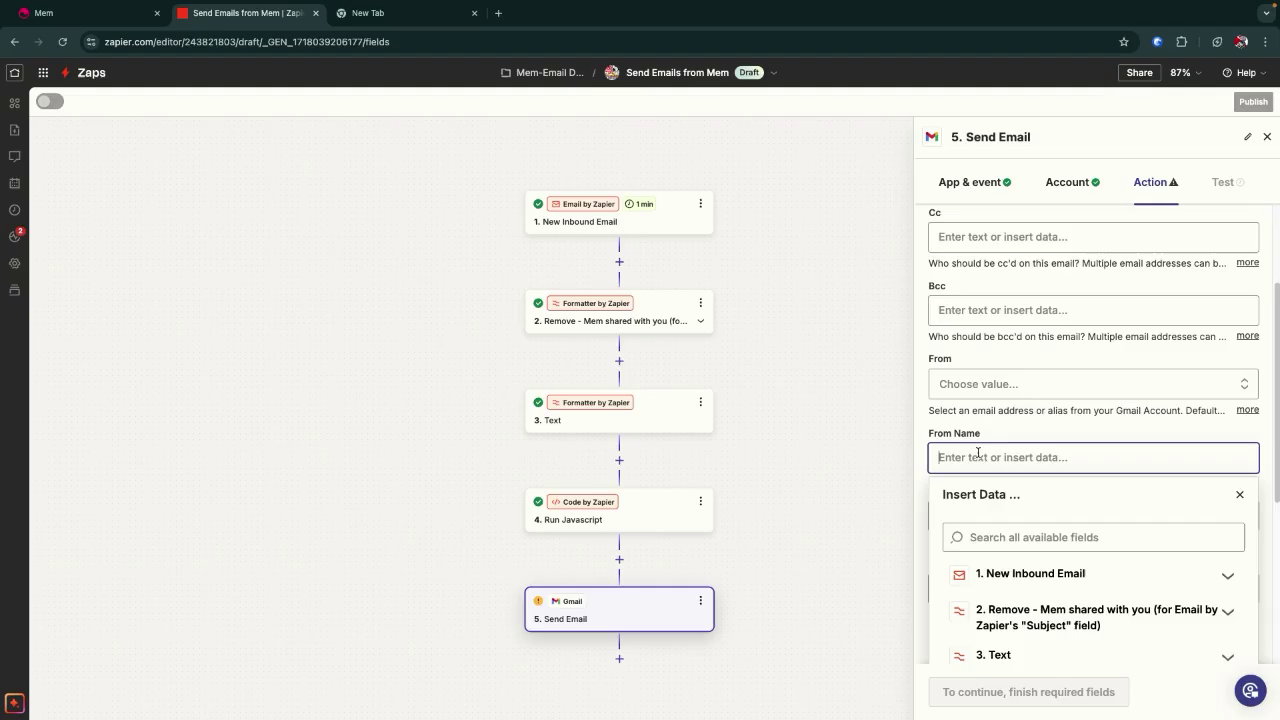
{"action": "left_click", "coordinate": [966, 337]}
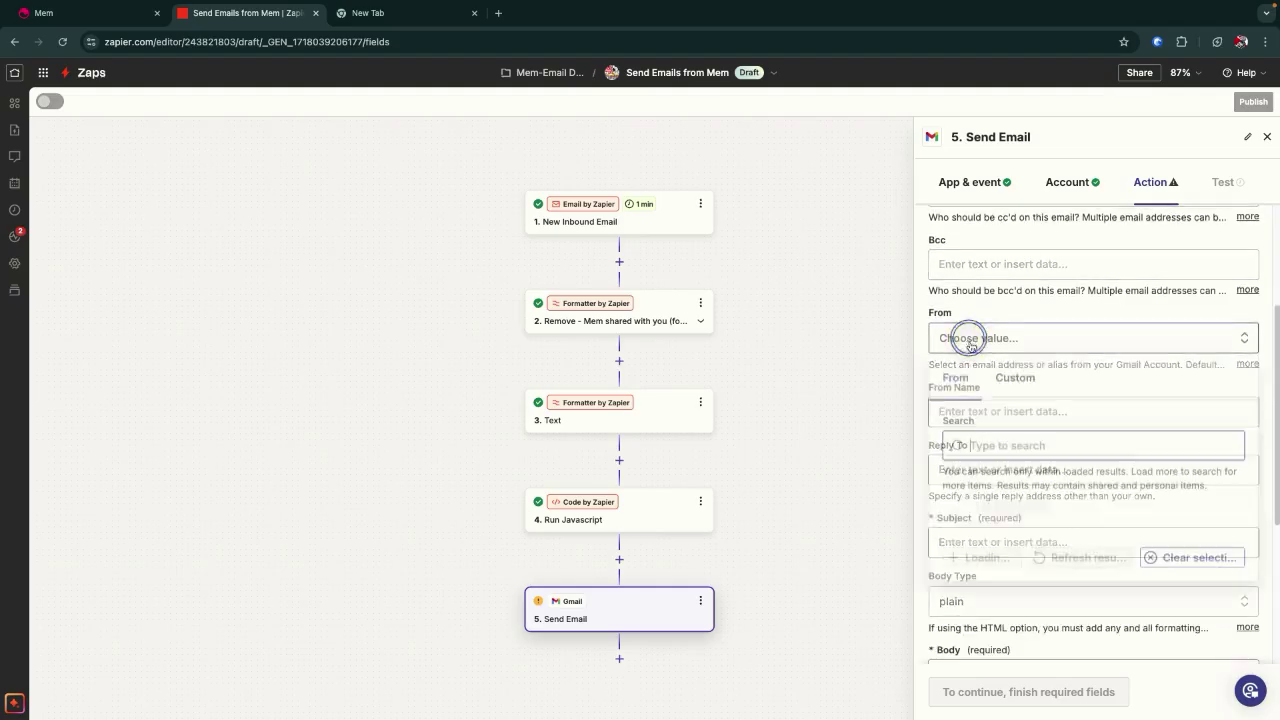
{"action": "left_click", "coordinate": [1023, 566]}
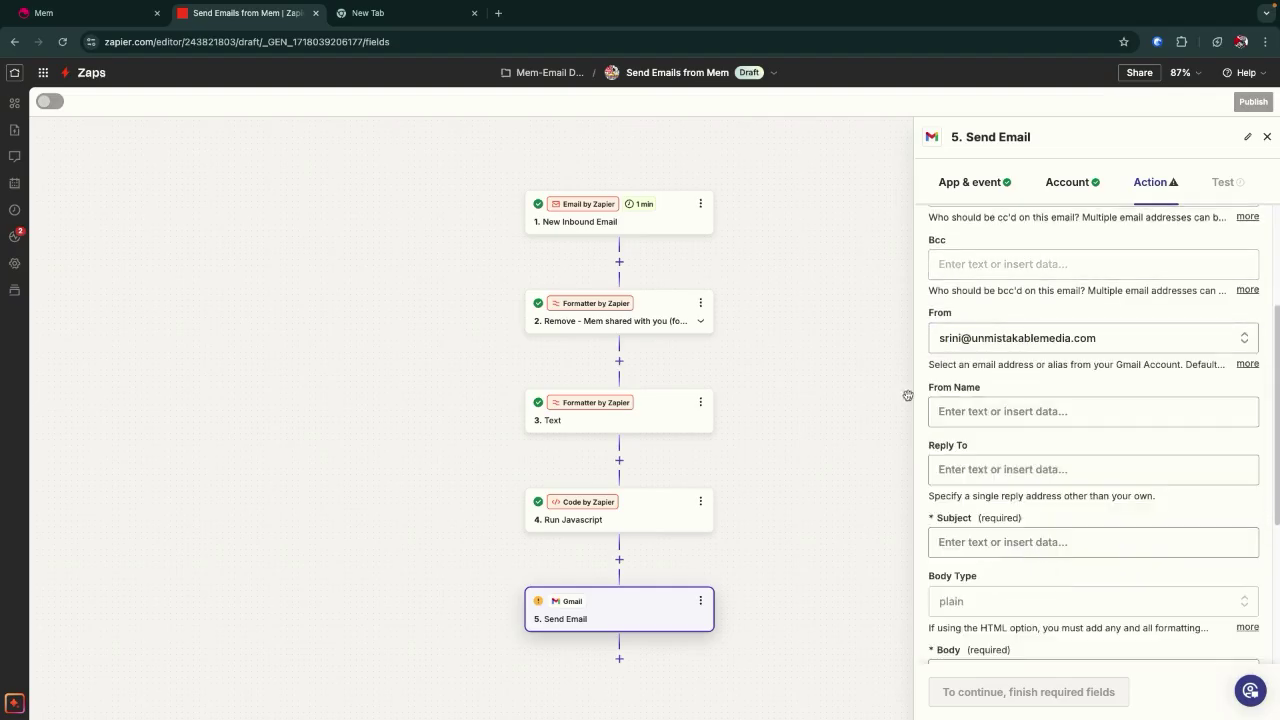
{"action": "scroll", "coordinate": [1029, 408], "scroll_direction": "down", "scroll_amount": 1}
{"action": "left_click", "coordinate": [1009, 371]}
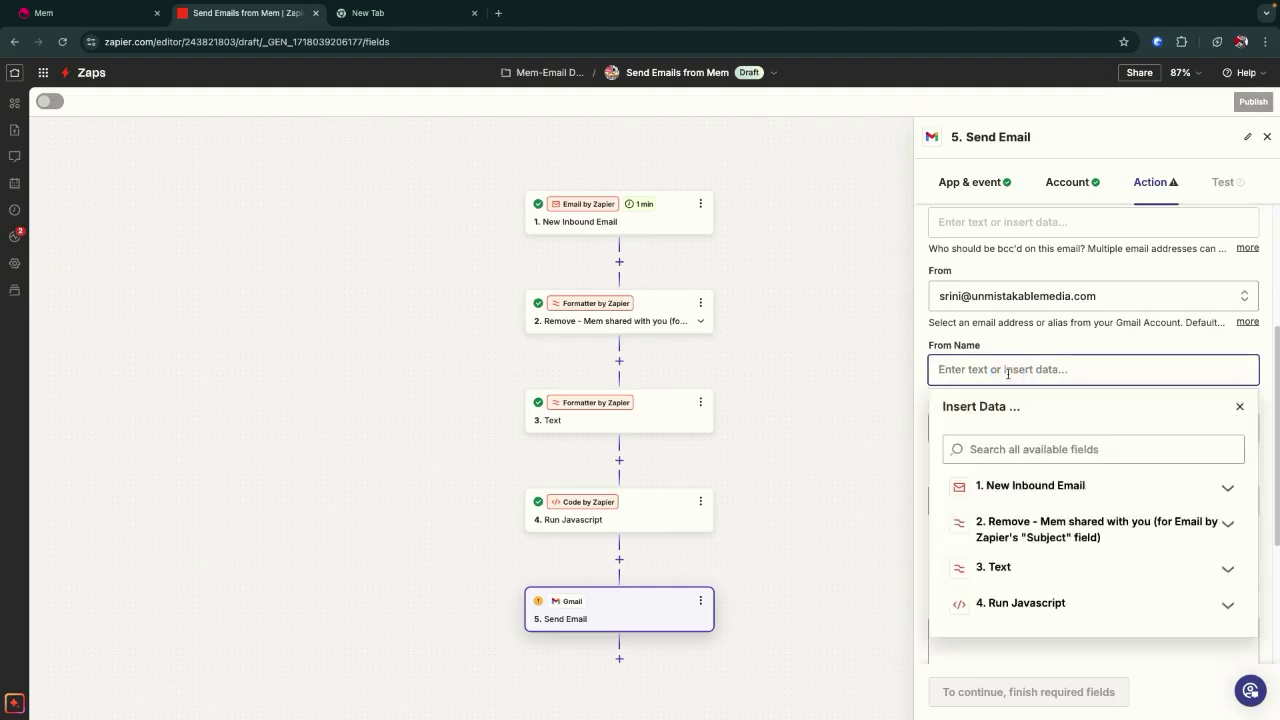
{"action": "type", "text": "Srini Rao"}
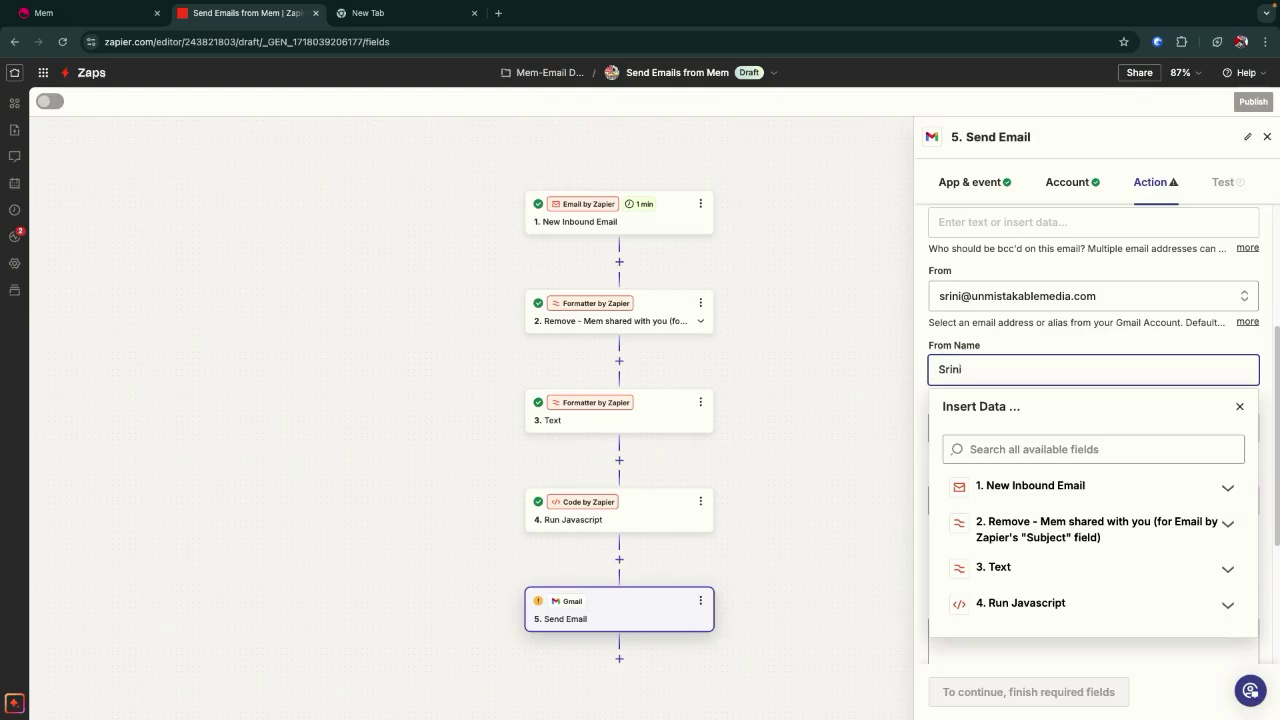
{"action": "left_click", "coordinate": [901, 397]}
Map the email's Subject to the Output value of step 2, the Formatter that removes "Mem shared with you"
{"action": "scroll", "coordinate": [1026, 490], "scroll_direction": "down", "scroll_amount": 3}
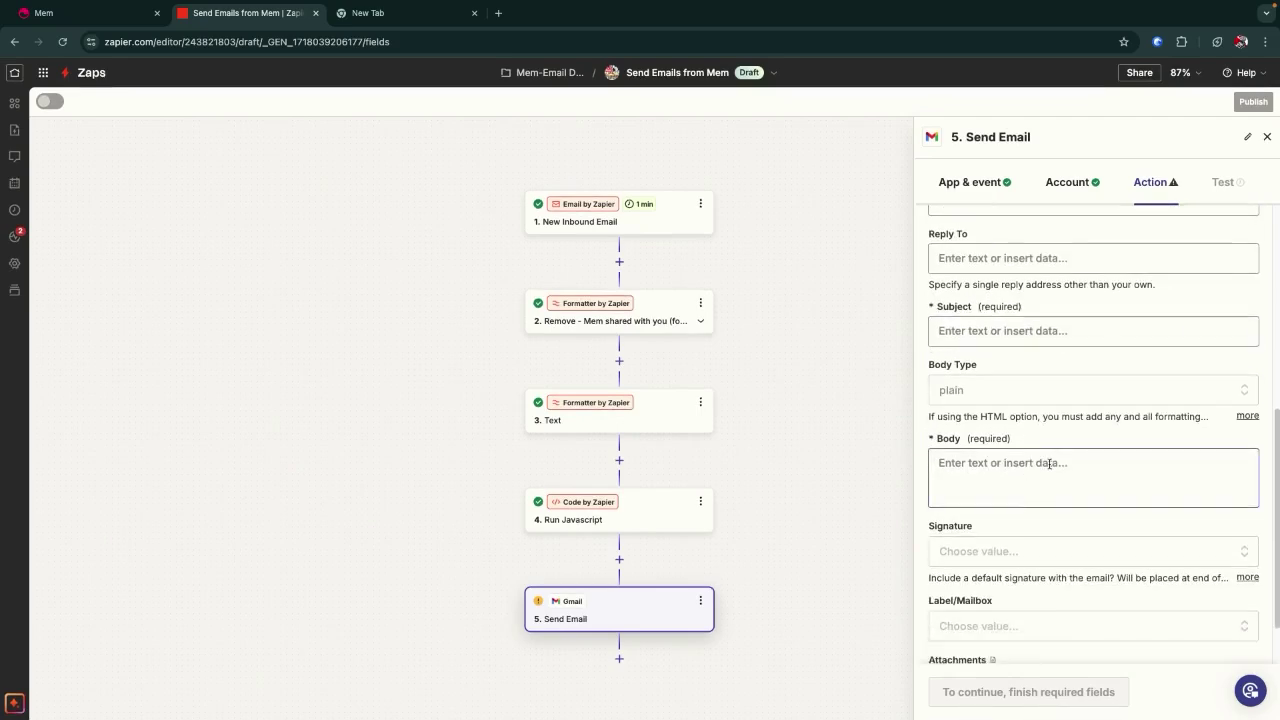
{"action": "left_click", "coordinate": [1025, 341]}
{"action": "left_click", "coordinate": [1040, 487]}
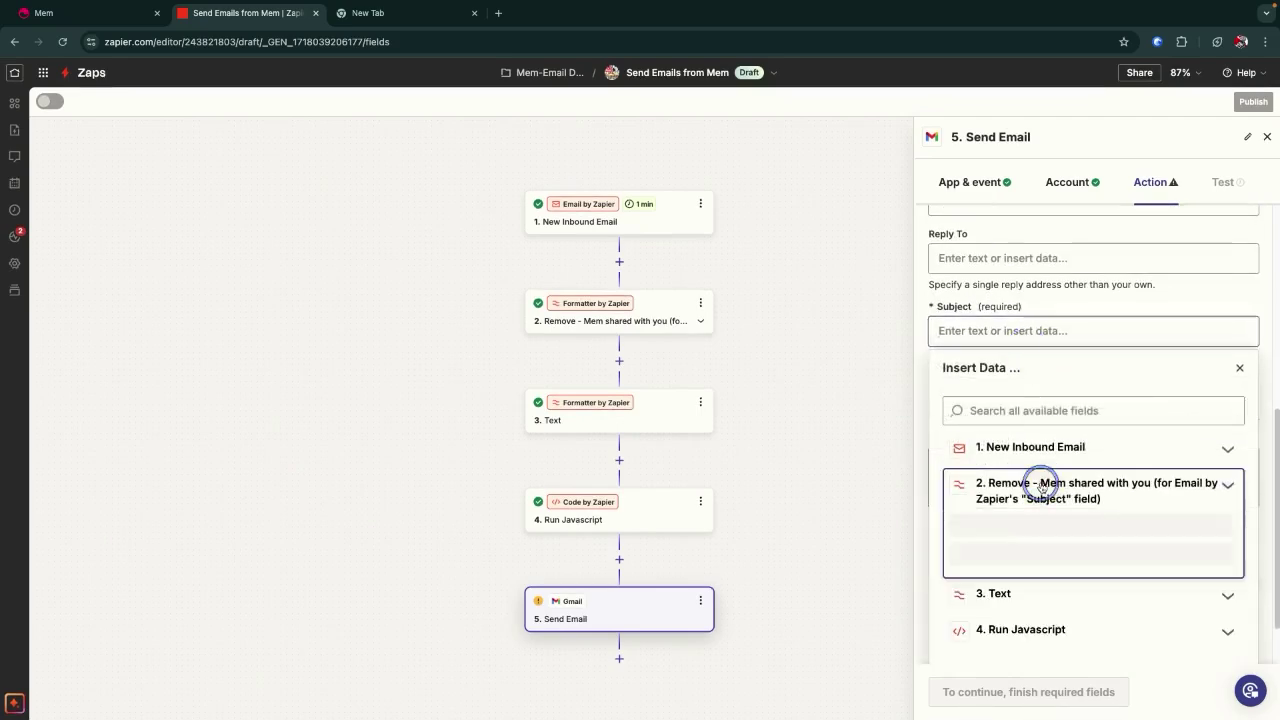
{"action": "left_click", "coordinate": [1031, 555]}
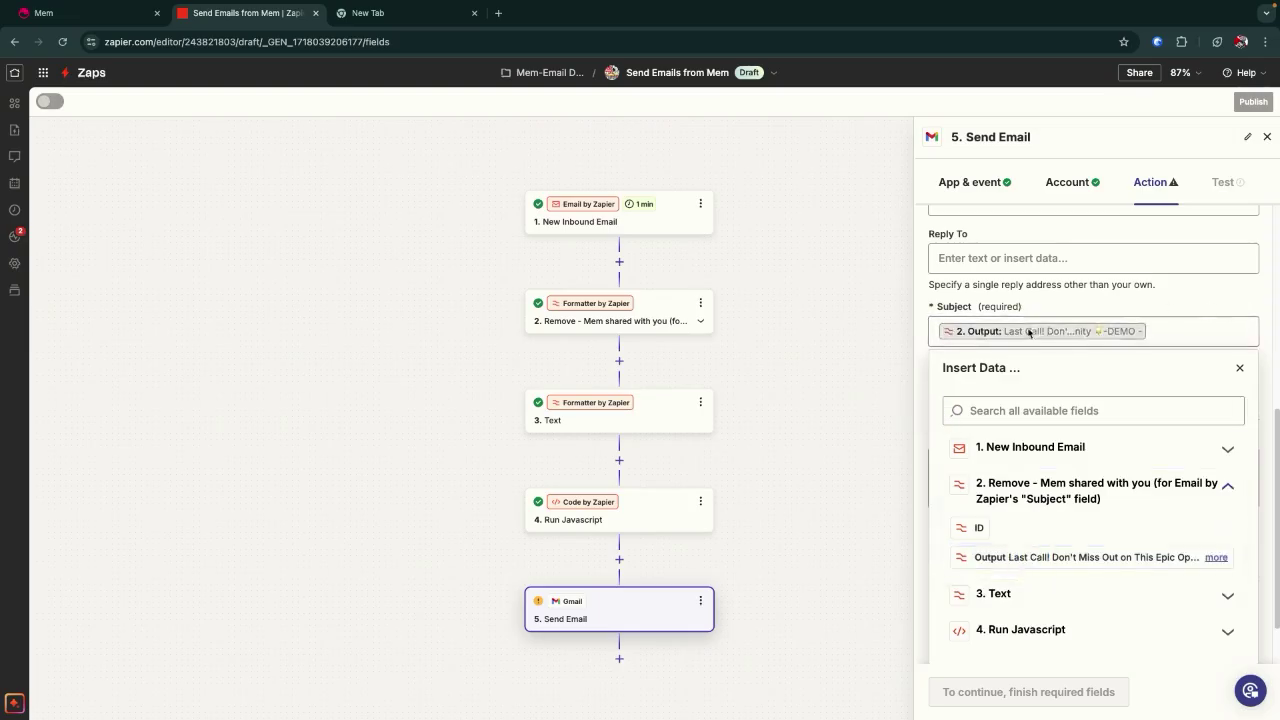
{"action": "left_click", "coordinate": [853, 363]}
Map the email's Body to the Content value from step 4, Run Javascript
{"action": "left_click", "coordinate": [968, 467]}
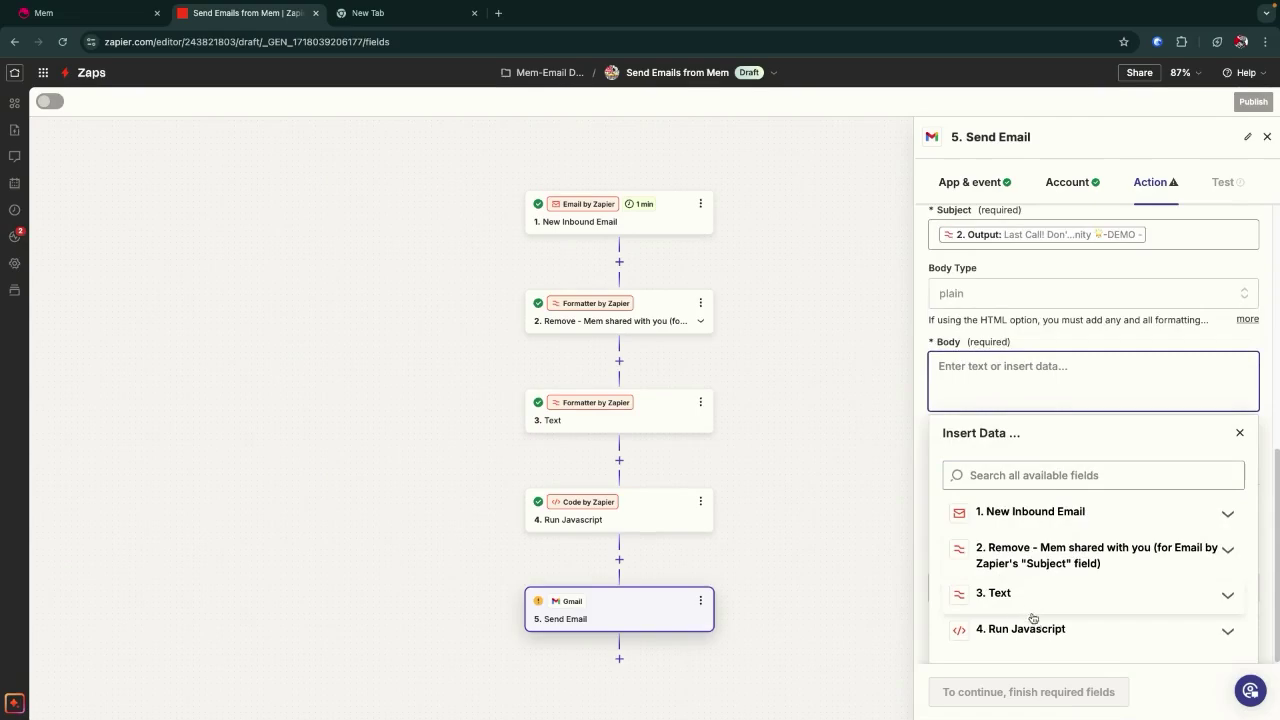
{"action": "left_click", "coordinate": [1031, 627]}
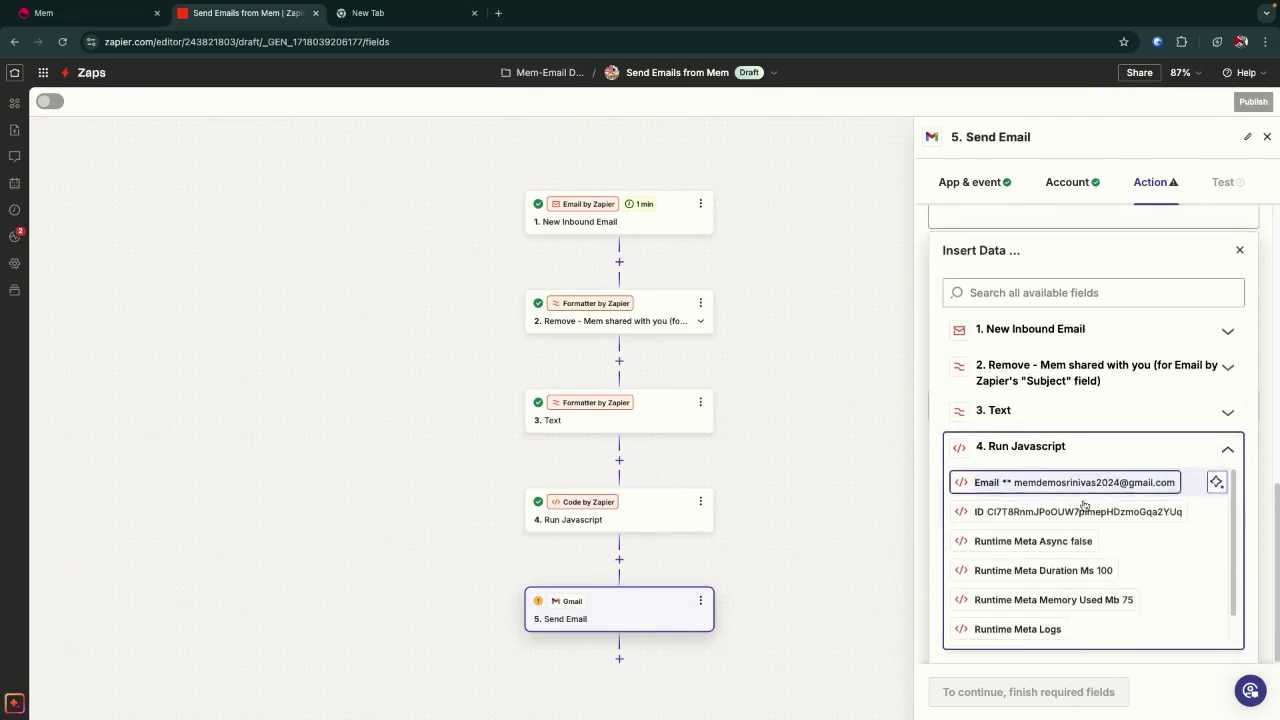
{"action": "scroll", "coordinate": [1040, 550], "scroll_direction": "down", "scroll_amount": 1}
{"action": "left_click", "coordinate": [1000, 626]}
{"action": "left_click", "coordinate": [886, 449]}
{"action": "scroll", "coordinate": [1050, 440], "scroll_direction": "down", "scroll_amount": 1}
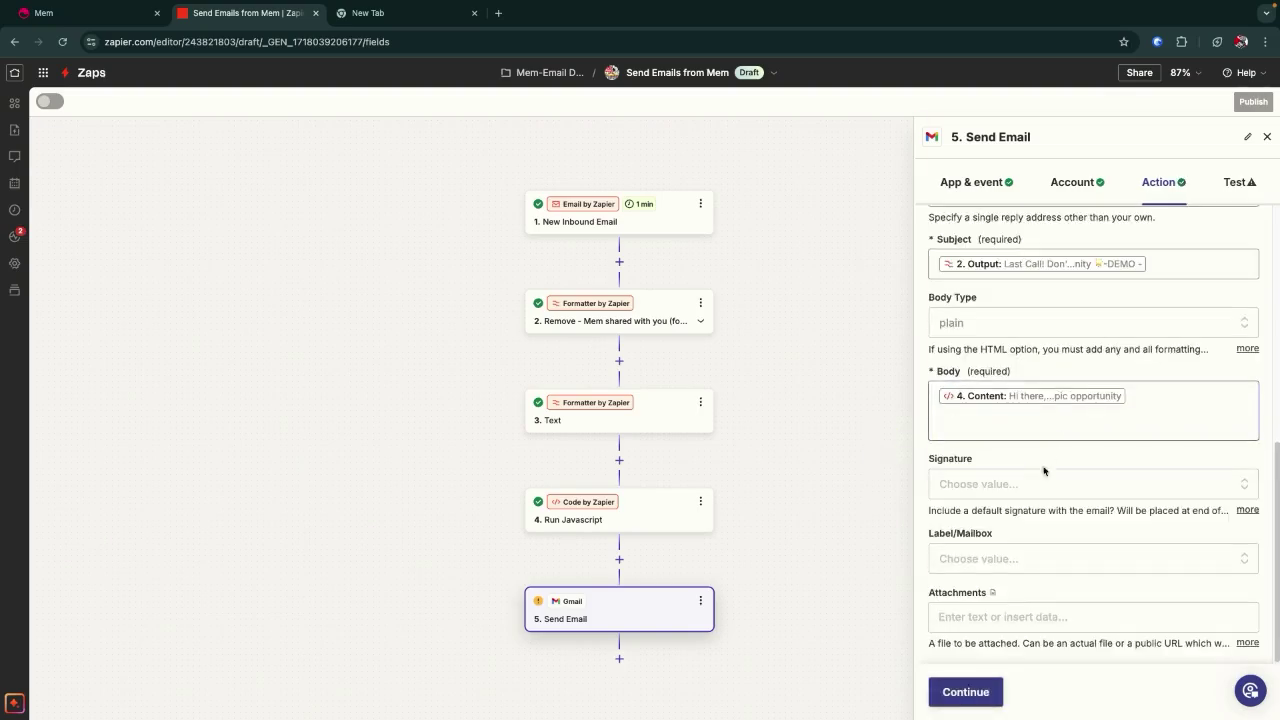
Continue to the Send Email step's test, and open the delivered "Last Call! Don't Miss Out on This Epic Opportunity" email in the recipient's Gmail inbox
{"action": "left_click", "coordinate": [981, 699]}
{"action": "scroll", "coordinate": [1088, 497], "scroll_direction": "down", "scroll_amount": 1}
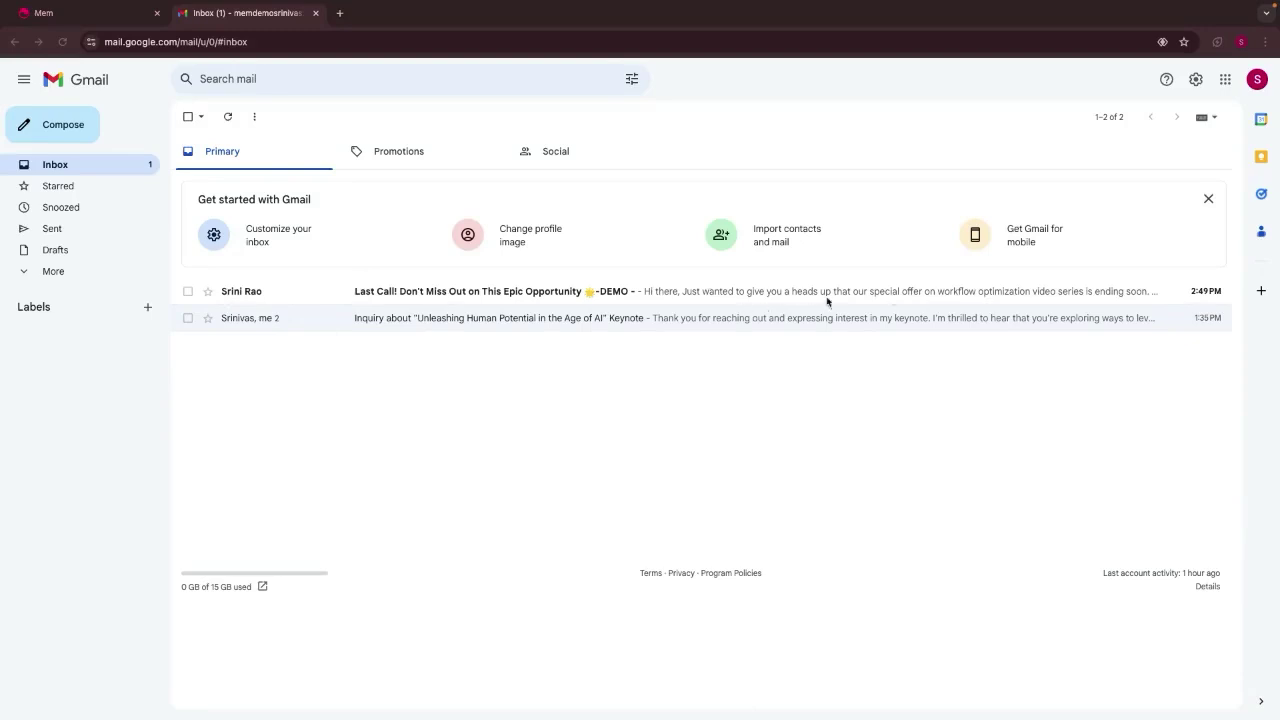
{"action": "left_click", "coordinate": [693, 290]}
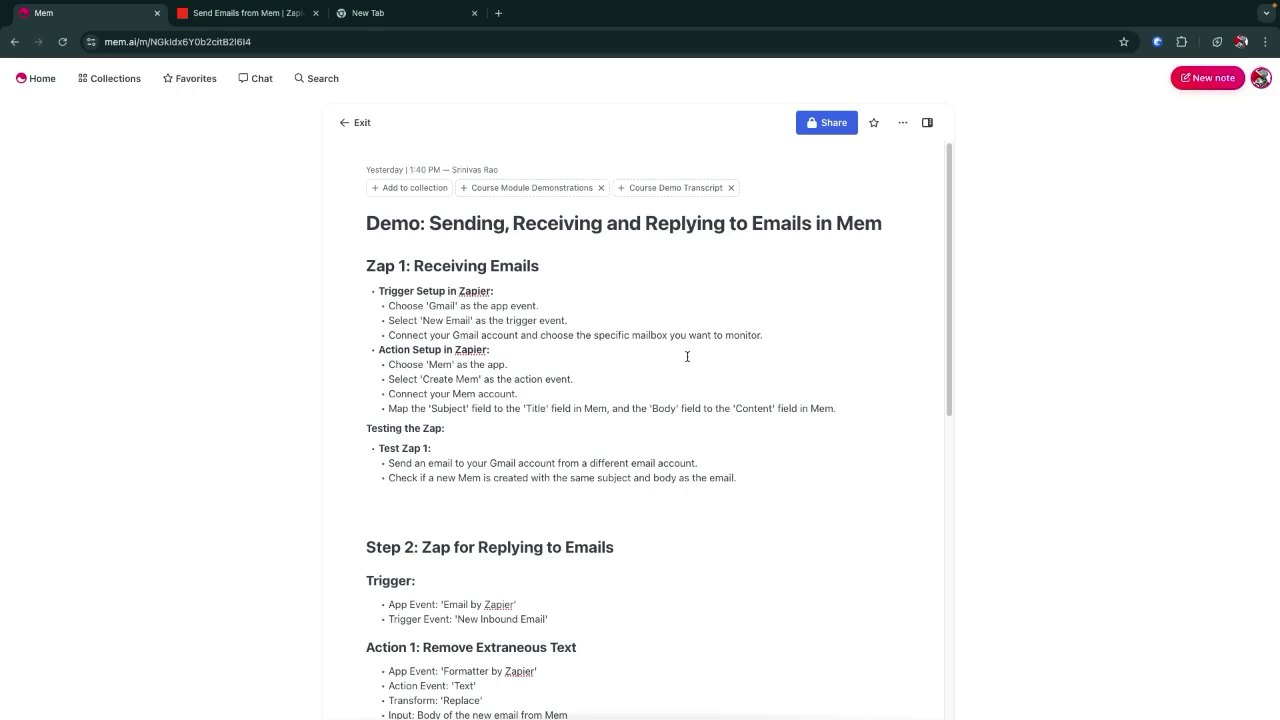
Review the outline of both Zaps in the mem "Demo: Sending, Receiving and Replying to Emails in Mem"
{"action": "scroll", "coordinate": [666, 335], "scroll_direction": "down", "scroll_amount": 1}
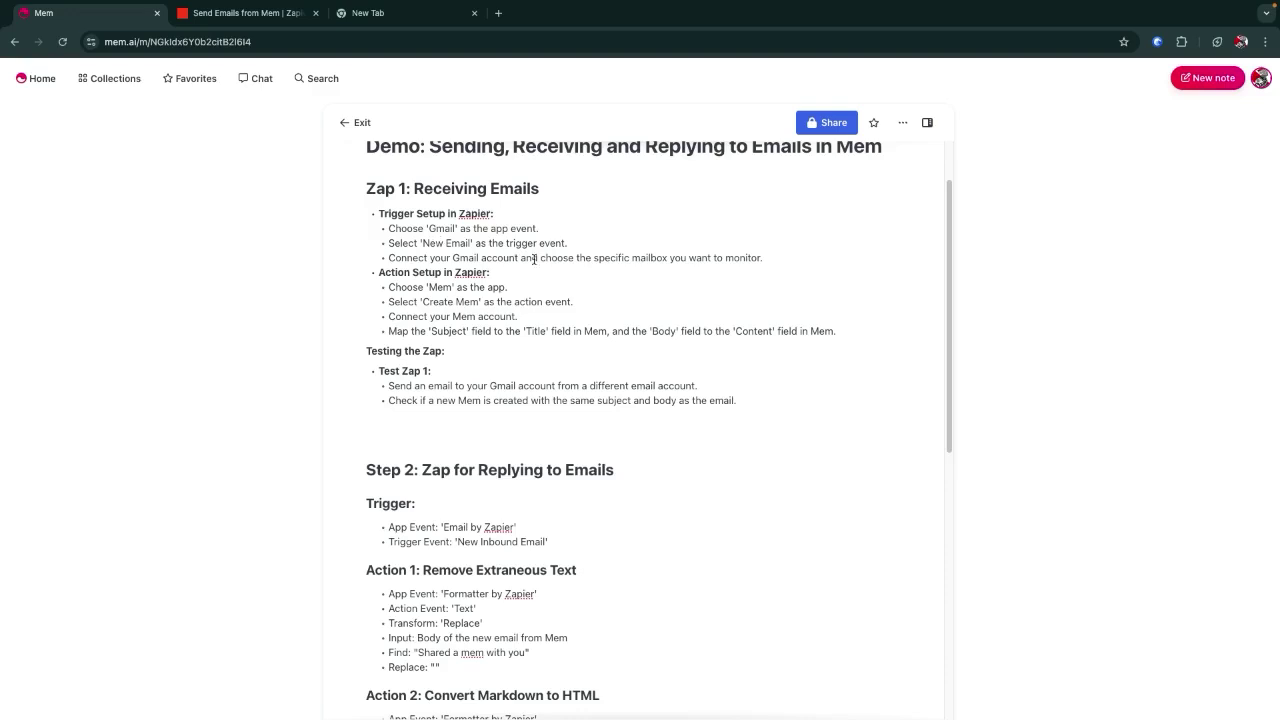
{"action": "scroll", "coordinate": [590, 290], "scroll_direction": "down", "scroll_amount": 1}
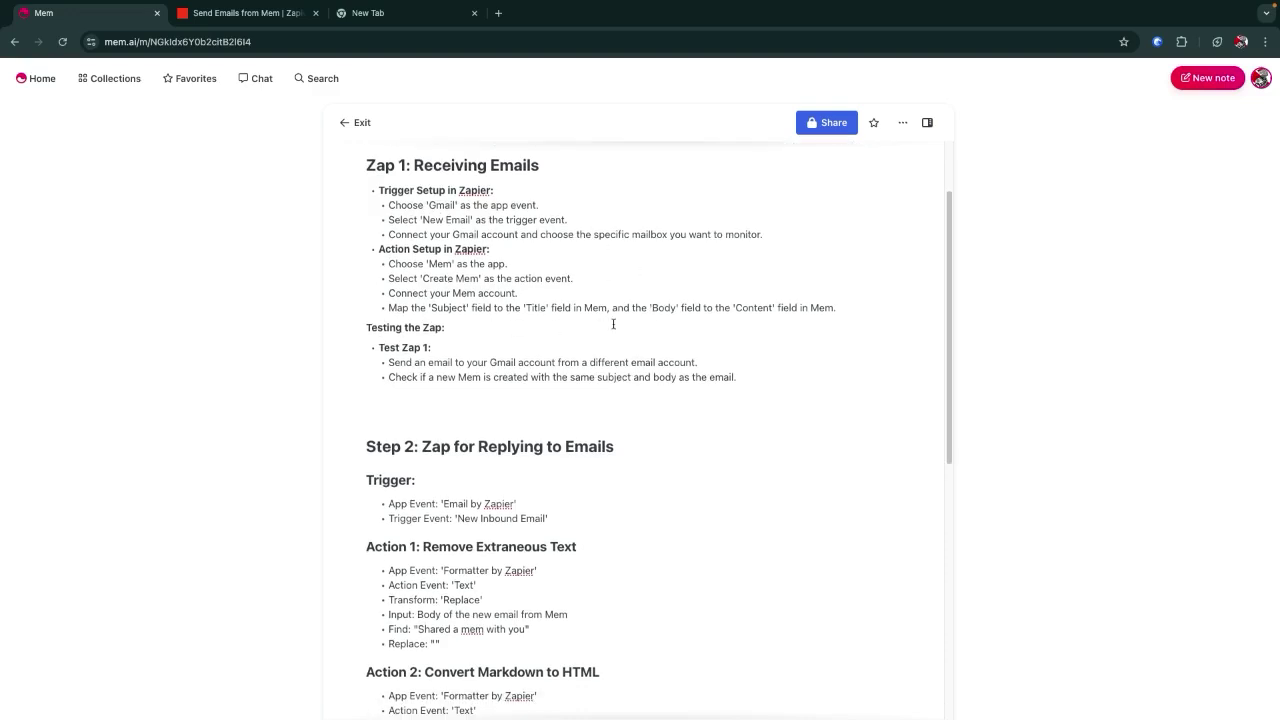
{"action": "scroll", "coordinate": [613, 324], "scroll_direction": "down", "scroll_amount": 2}
{"action": "scroll", "coordinate": [614, 332], "scroll_direction": "down", "scroll_amount": 1}
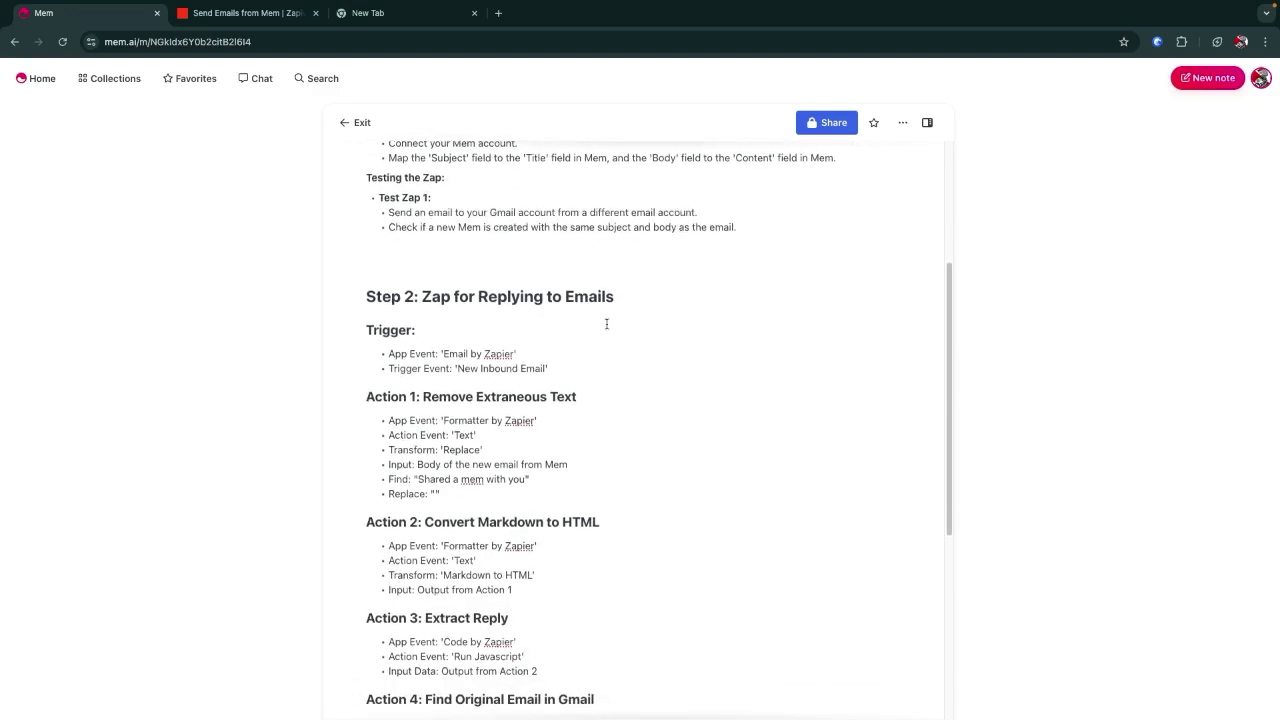
{"action": "scroll", "coordinate": [632, 334], "scroll_direction": "down", "scroll_amount": 1}
{"action": "scroll", "coordinate": [617, 323], "scroll_direction": "down", "scroll_amount": 3}
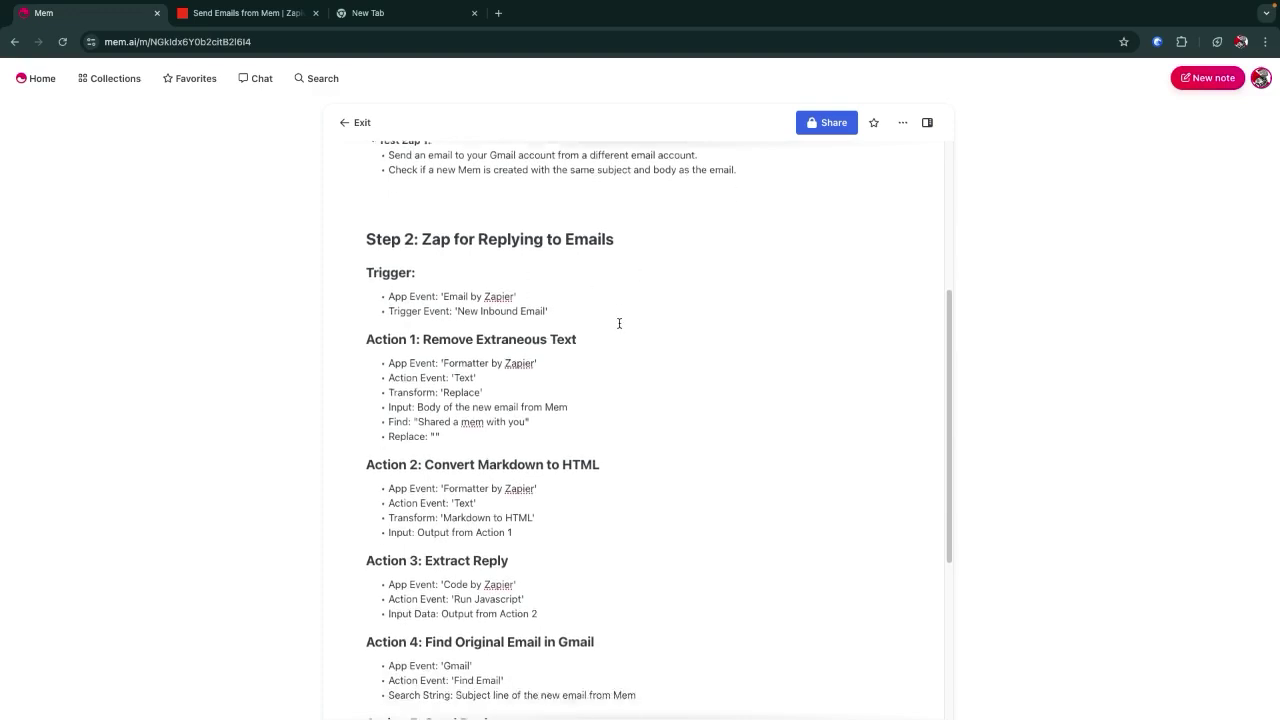
{"action": "scroll", "coordinate": [681, 327], "scroll_direction": "down", "scroll_amount": 1}
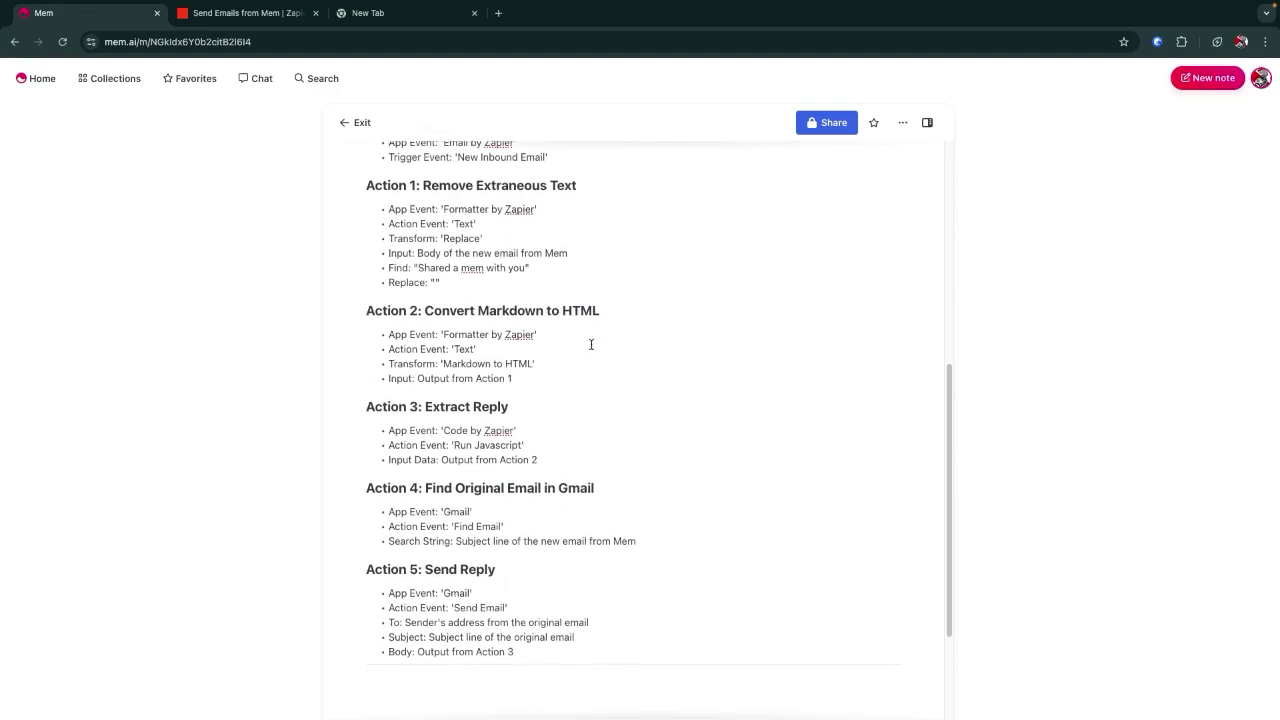
{"action": "scroll", "coordinate": [566, 380], "scroll_direction": "down", "scroll_amount": 1}
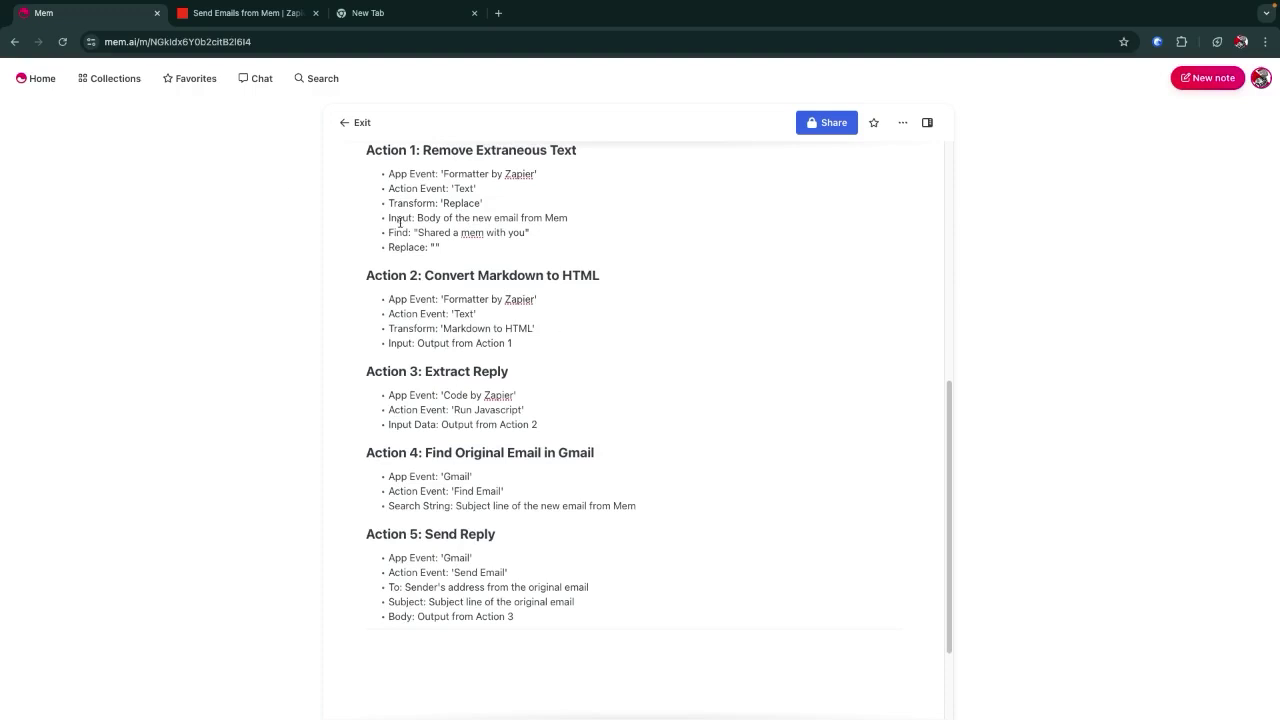
Open the recent mem about the "Unleashing Human Potential in the Age of AI" keynote inquiry and review its reply and original email
{"action": "left_click", "coordinate": [328, 82]}
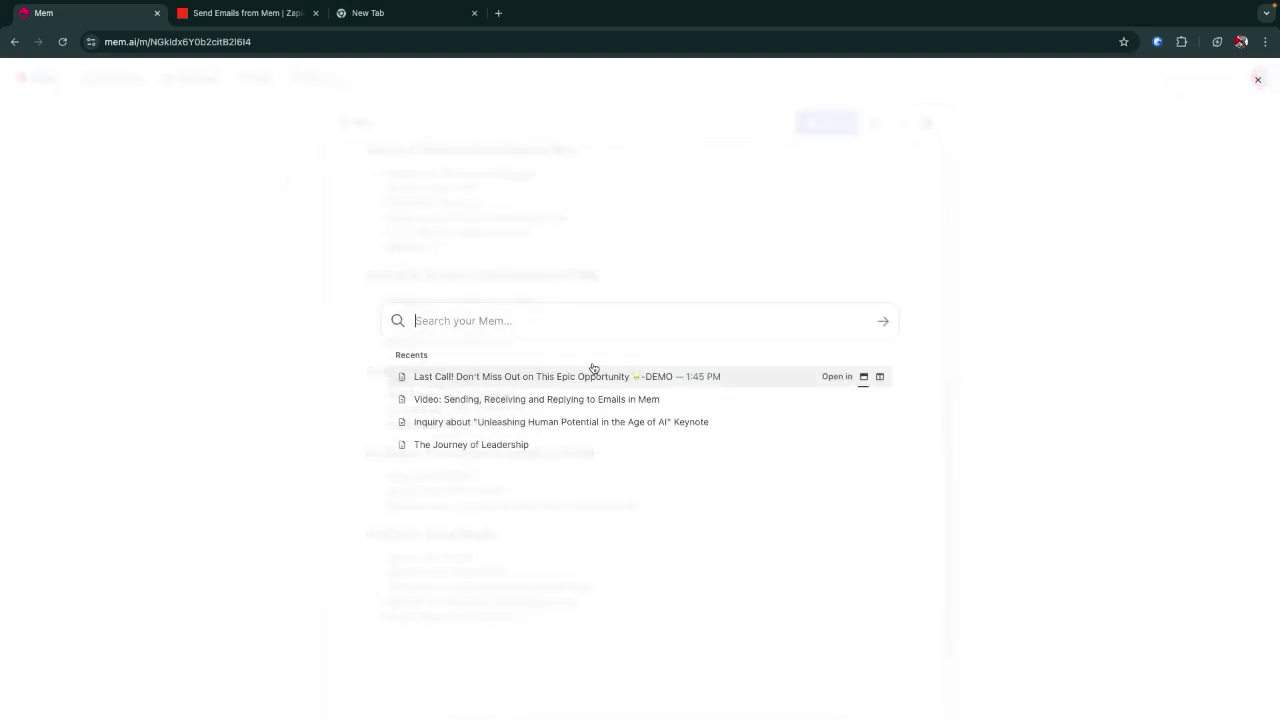
{"action": "left_click", "coordinate": [561, 421]}
{"action": "scroll", "coordinate": [364, 522], "scroll_direction": "down", "scroll_amount": 5}
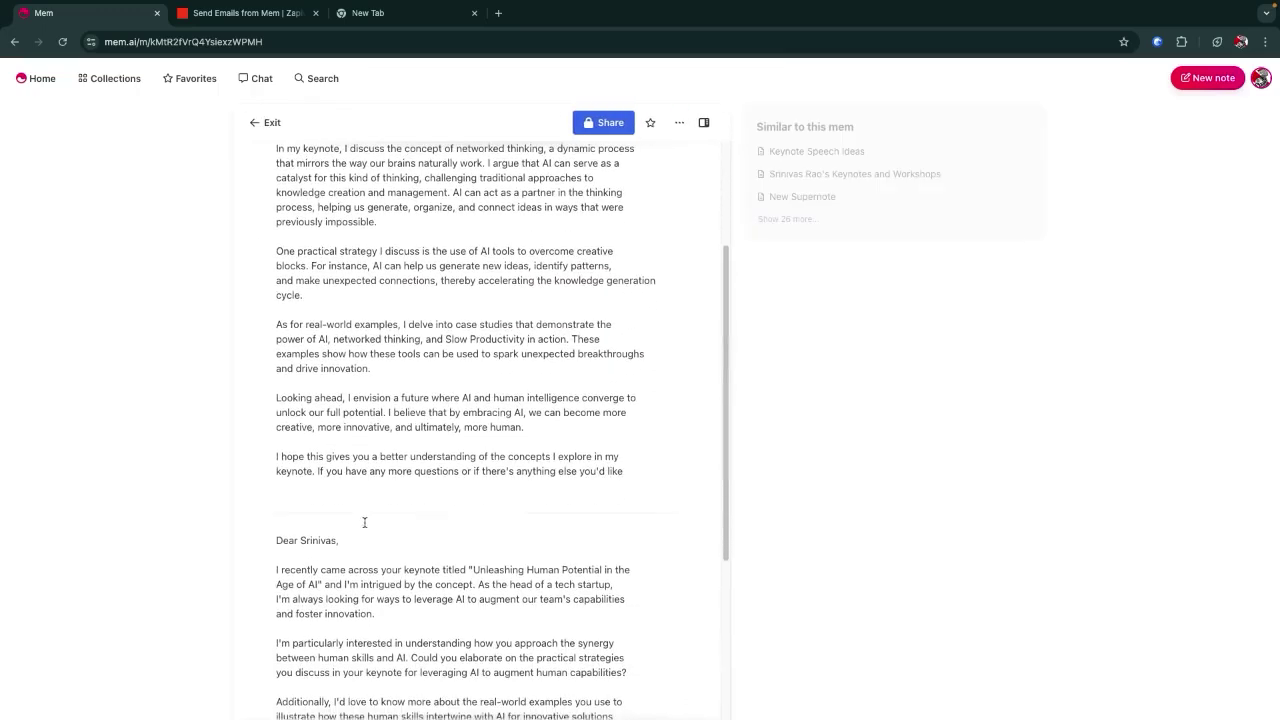
{"action": "scroll", "coordinate": [474, 369], "scroll_direction": "up", "scroll_amount": 3}
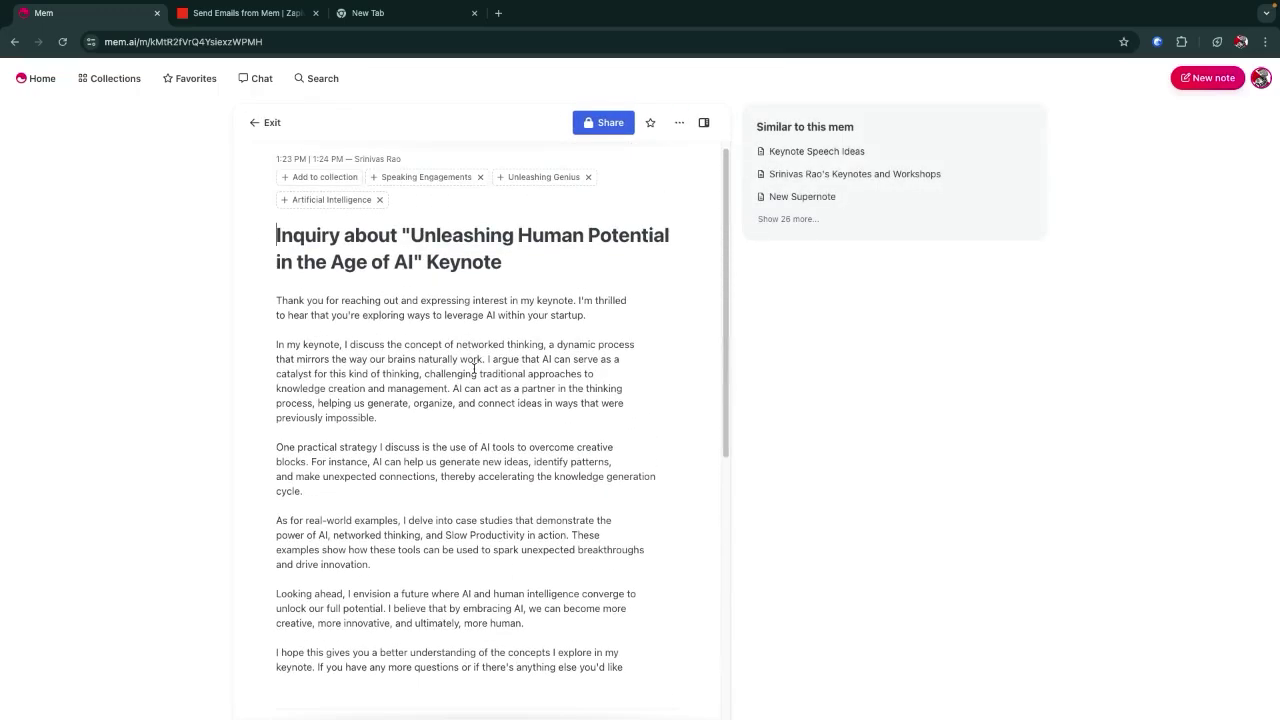
{"action": "scroll", "coordinate": [474, 369], "scroll_direction": "down", "scroll_amount": 2}
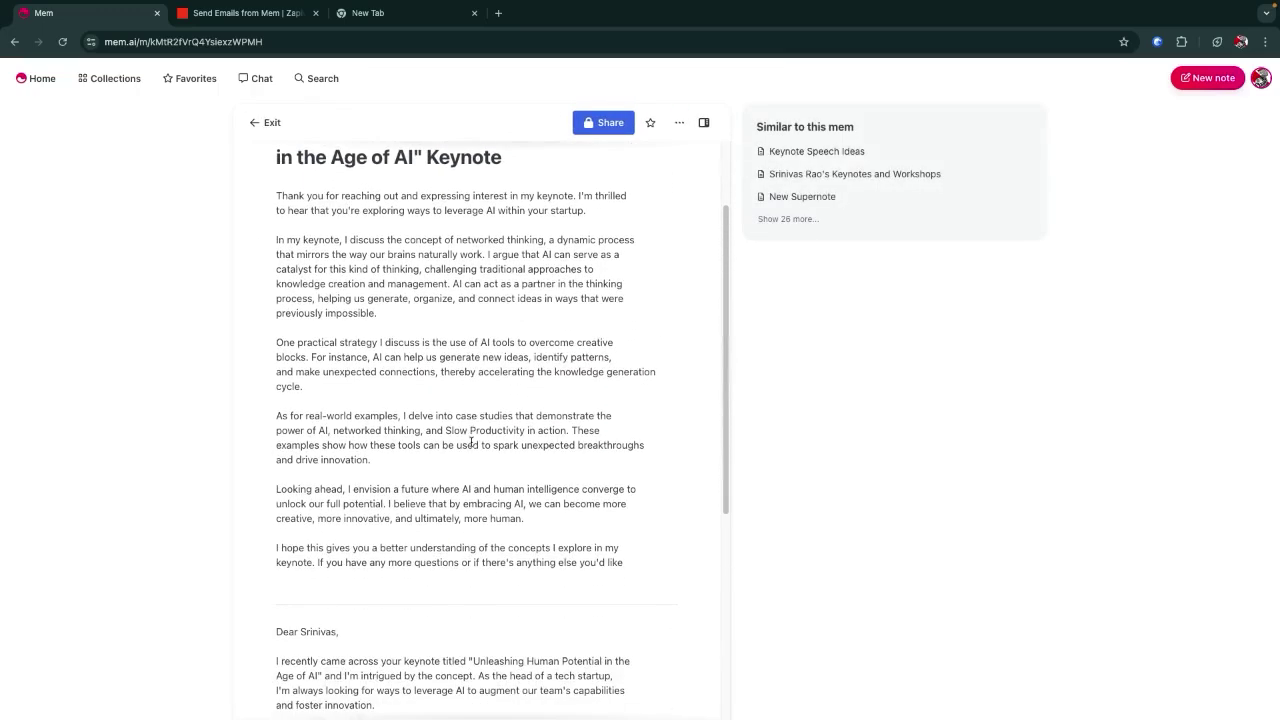
Reopen the mem "Demo: Sending, Receiving and Replying to Emails in Mem" and review the trigger and five actions of the reply Zap
{"action": "left_click", "coordinate": [298, 78]}
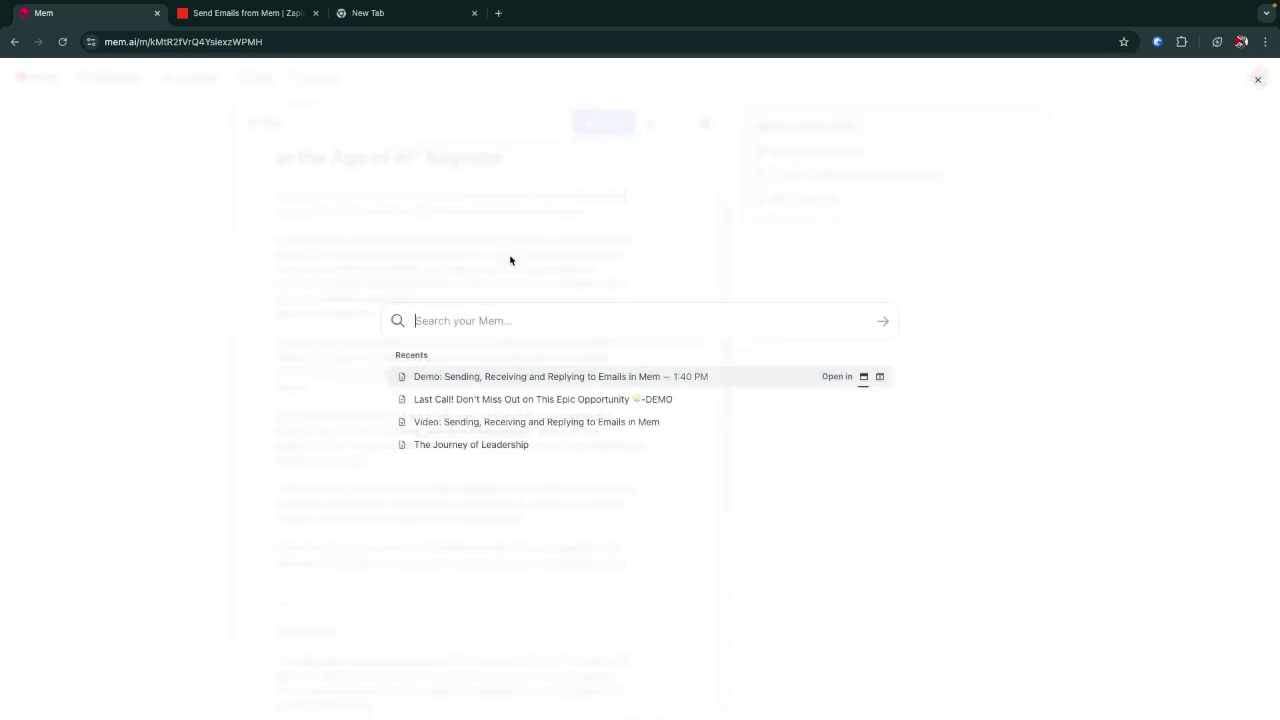
{"action": "left_click", "coordinate": [510, 380]}
{"action": "scroll", "coordinate": [510, 334], "scroll_direction": "down", "scroll_amount": 5}
{"action": "scroll", "coordinate": [510, 334], "scroll_direction": "up", "scroll_amount": 1}
{"action": "scroll", "coordinate": [510, 334], "scroll_direction": "up", "scroll_amount": 2}
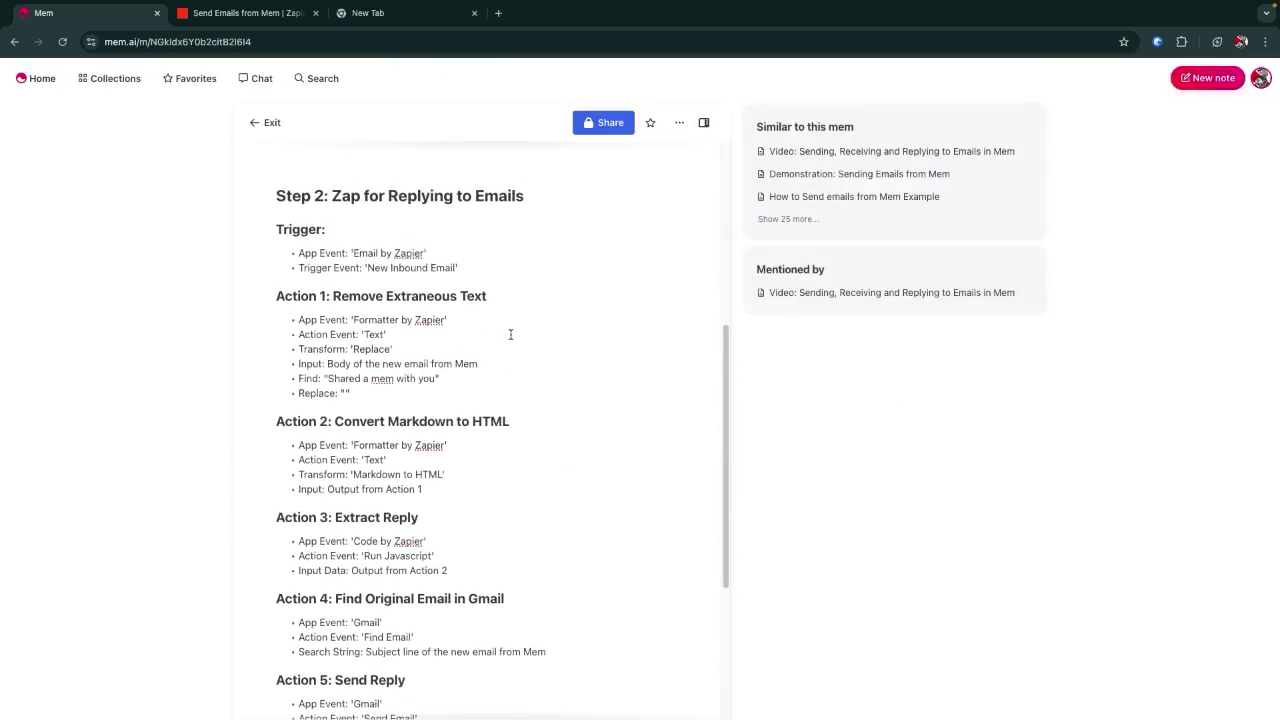
{"action": "scroll", "coordinate": [505, 333], "scroll_direction": "down", "scroll_amount": 2}
{"action": "scroll", "coordinate": [500, 333], "scroll_direction": "down", "scroll_amount": 1}
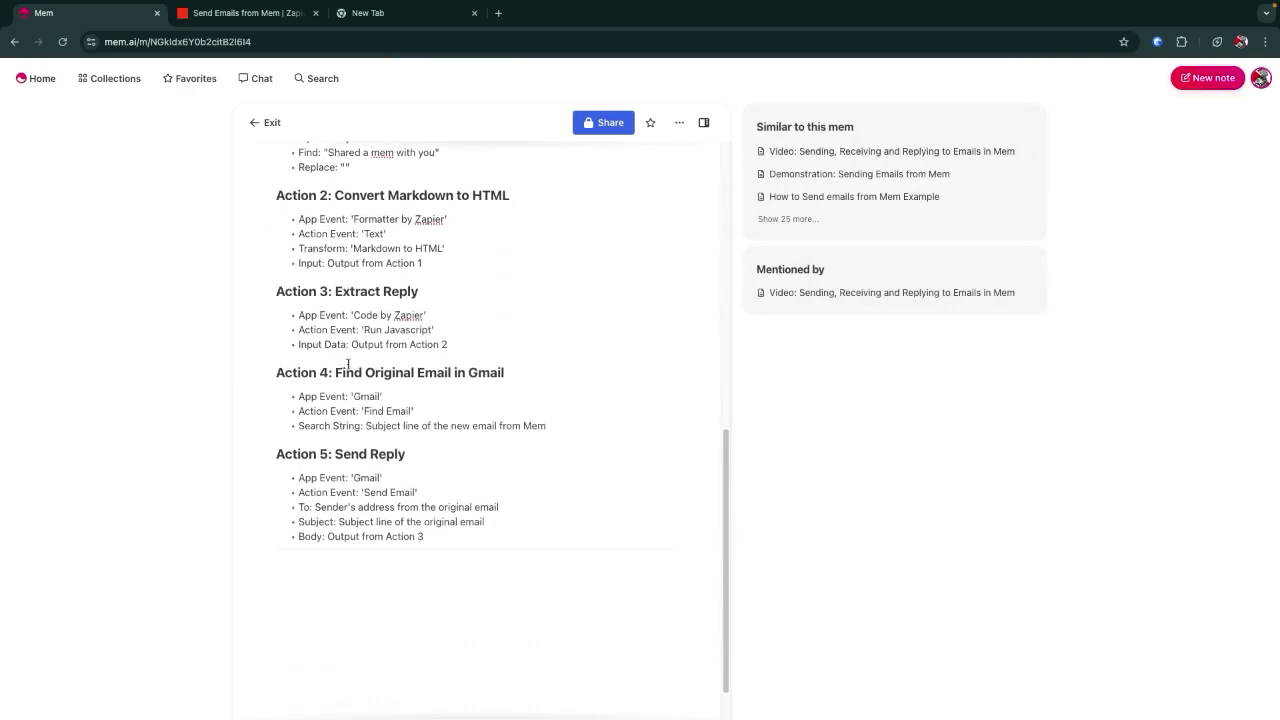
{"action": "scroll", "coordinate": [320, 371], "scroll_direction": "up", "scroll_amount": 1}
{"action": "scroll", "coordinate": [416, 332], "scroll_direction": "up", "scroll_amount": 1}
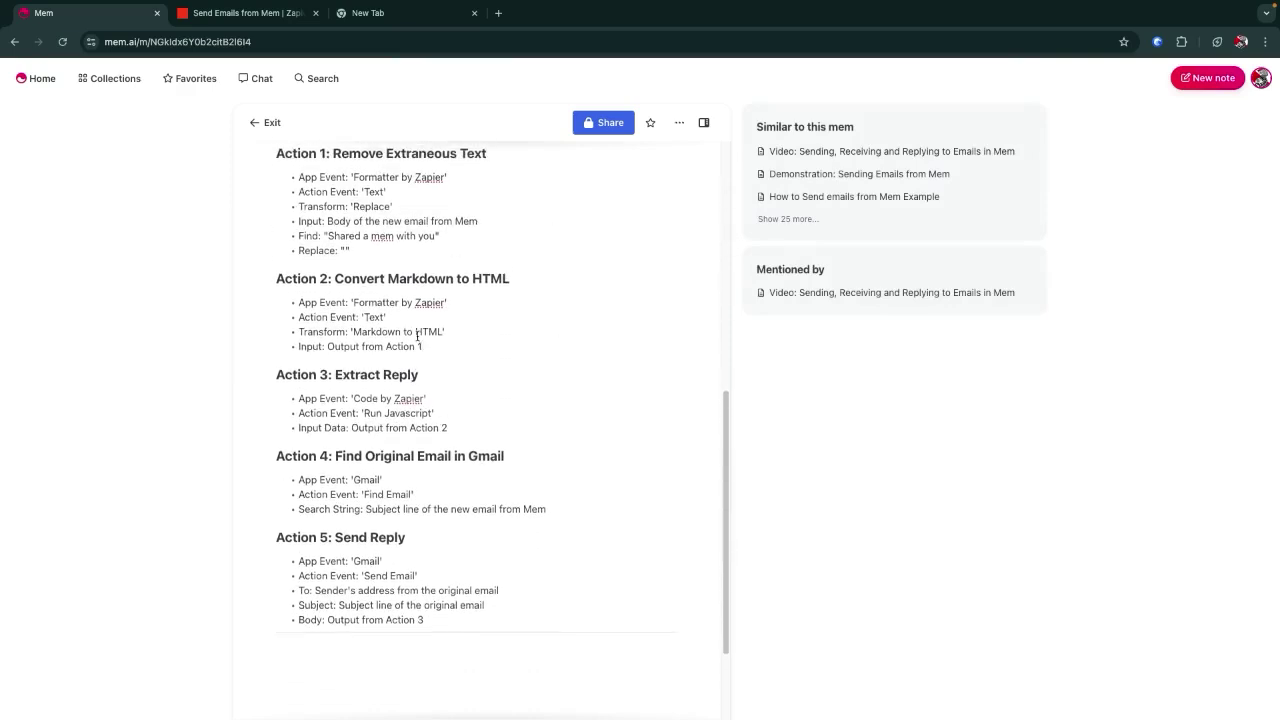
{"action": "scroll", "coordinate": [410, 300], "scroll_direction": "up", "scroll_amount": 2}
{"action": "scroll", "coordinate": [405, 279], "scroll_direction": "up", "scroll_amount": 1}
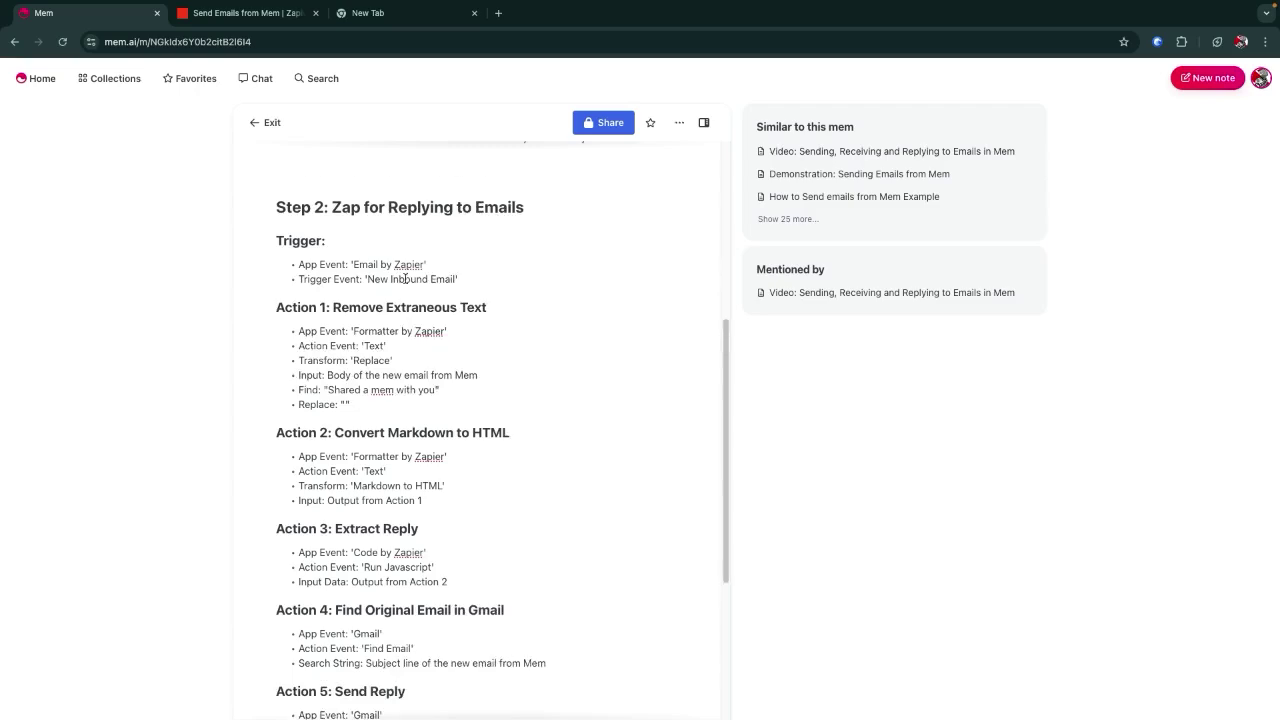
{"action": "scroll", "coordinate": [419, 295], "scroll_direction": "up", "scroll_amount": 2}
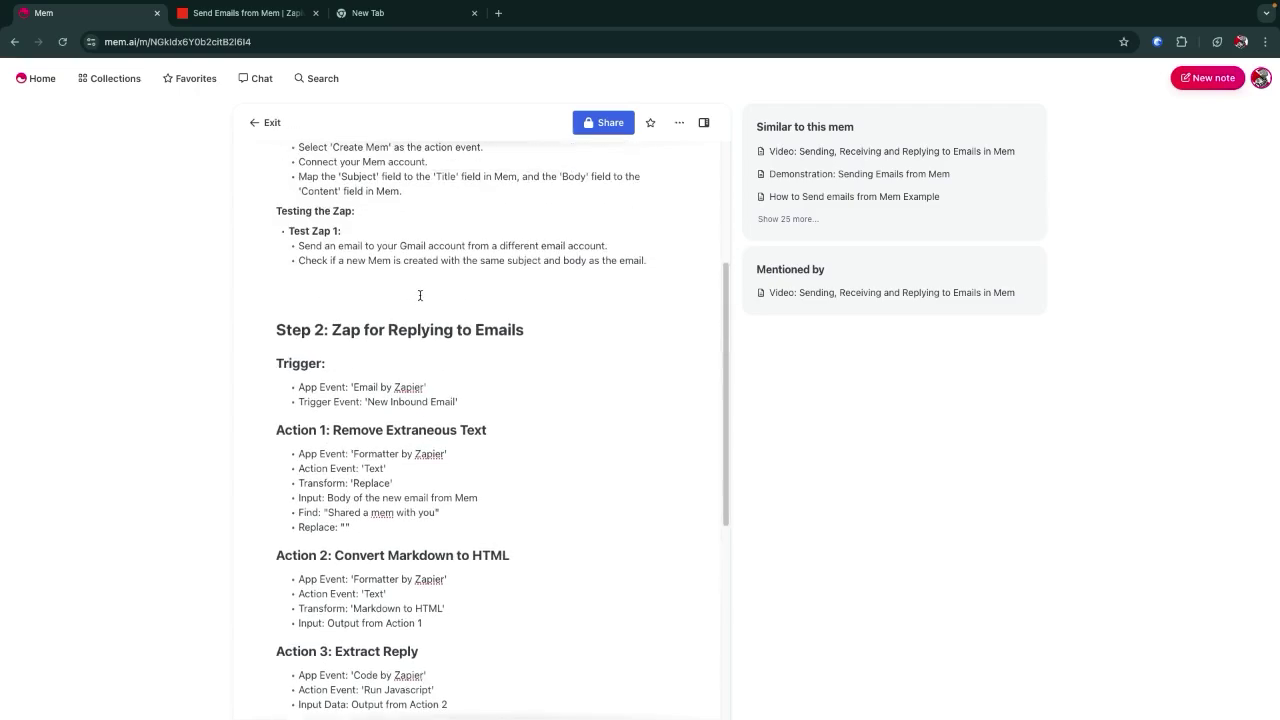
Open the similar mem "Demonstration: Sending Emails from Mem" beside the demo outline and review both sets of steps
{"action": "left_click", "coordinate": [835, 174]}
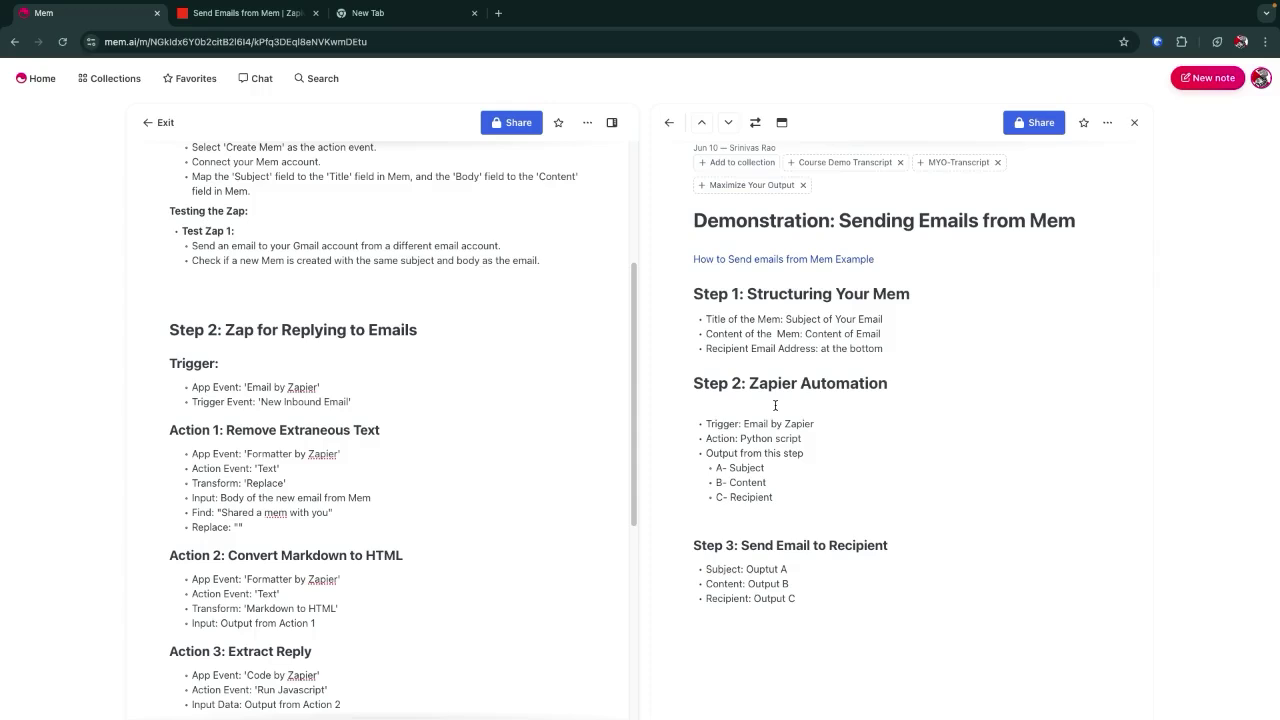
{"action": "scroll", "coordinate": [320, 340], "scroll_direction": "down", "scroll_amount": 2}
{"action": "scroll", "coordinate": [393, 332], "scroll_direction": "down", "scroll_amount": 5}
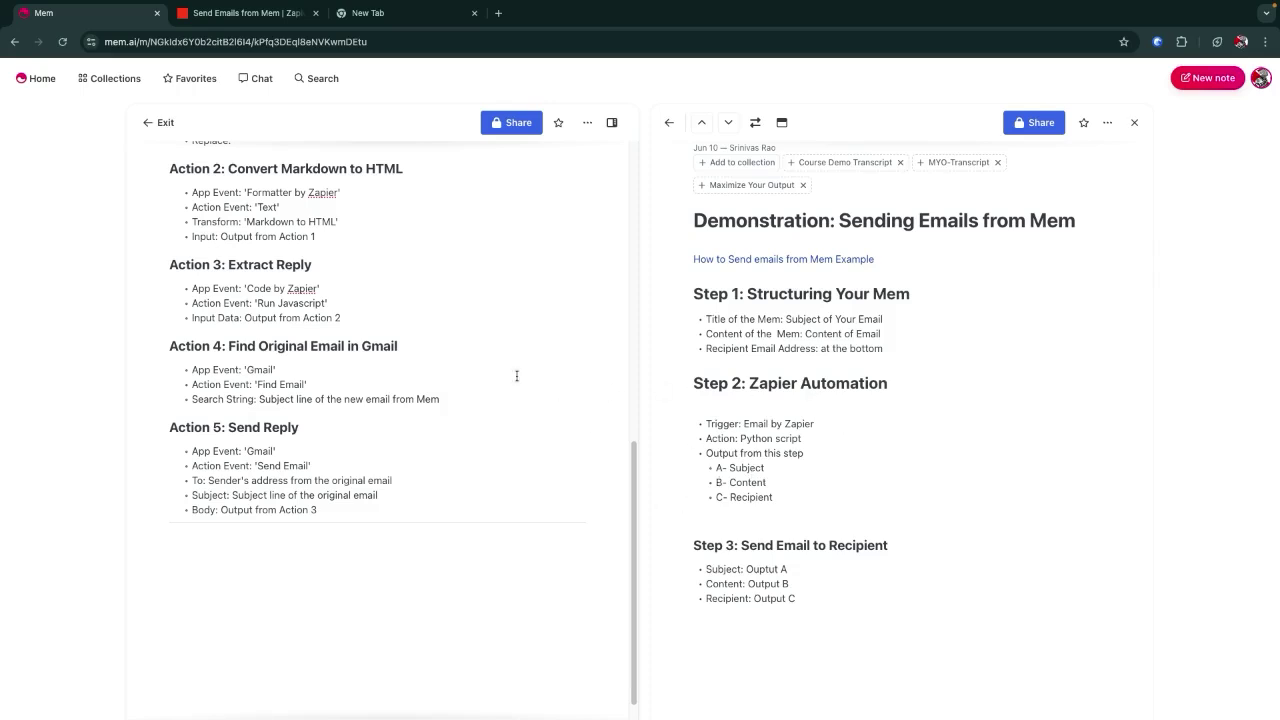
Open the recent mem "Last Call! Don't Miss Out on This Epic Opportunity -DEMO" to view its email content and recipient line
{"action": "left_click", "coordinate": [318, 78]}
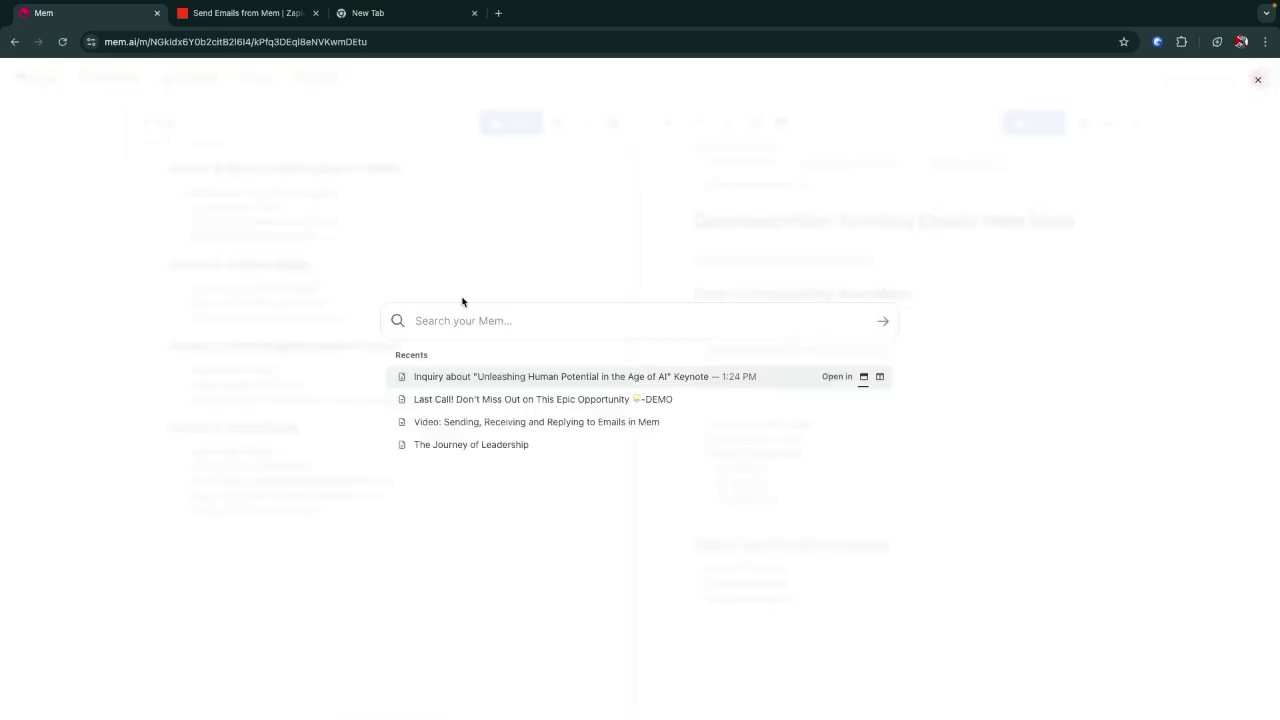
{"action": "left_click", "coordinate": [430, 399]}
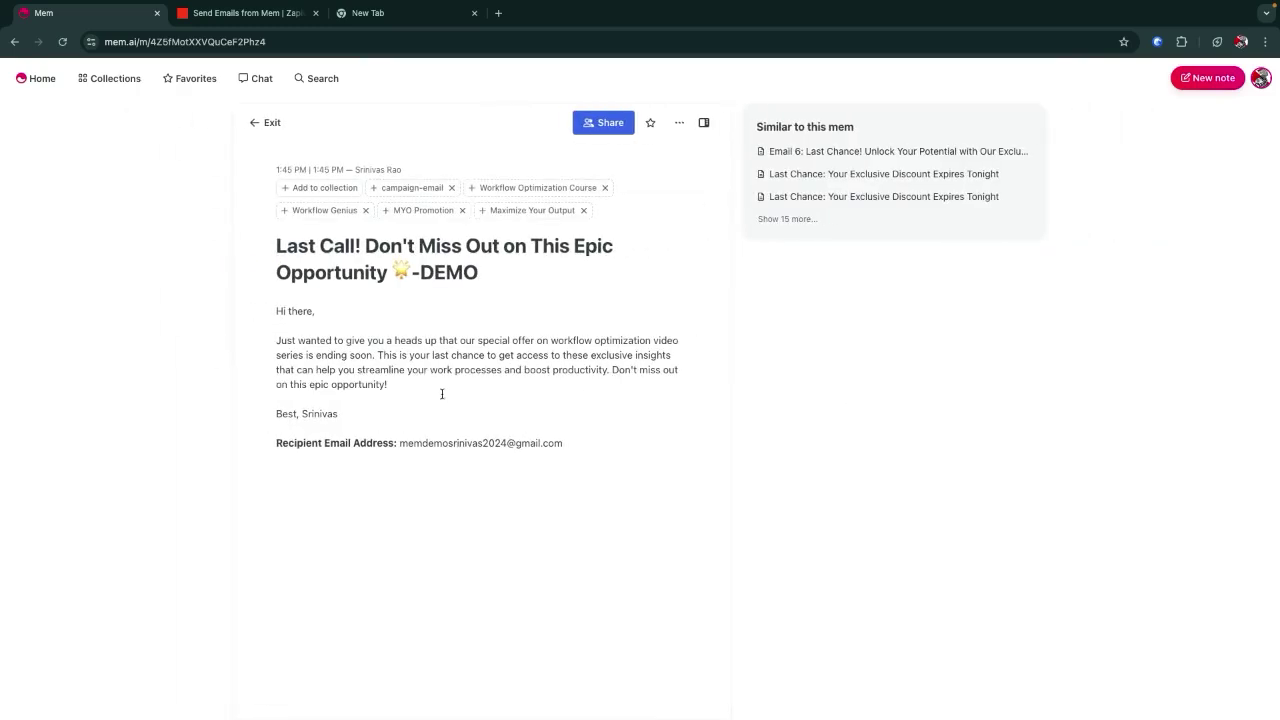